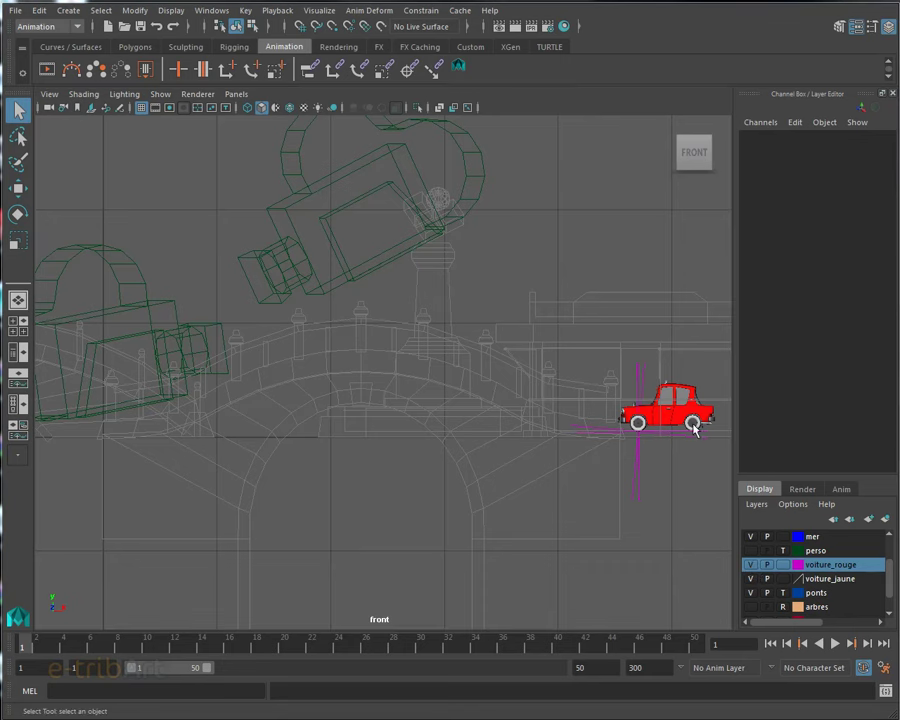
Select the red car's locator_translate controller through the voiture_rouge layer.
{"action": "left_click", "coordinate": [813, 579]}
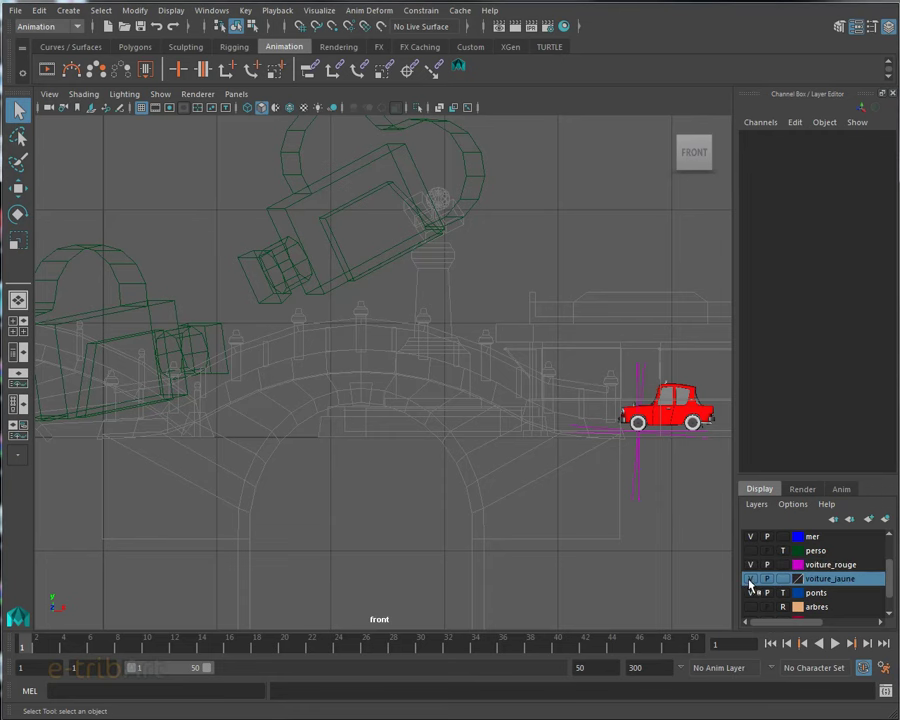
{"action": "left_click", "coordinate": [822, 565]}
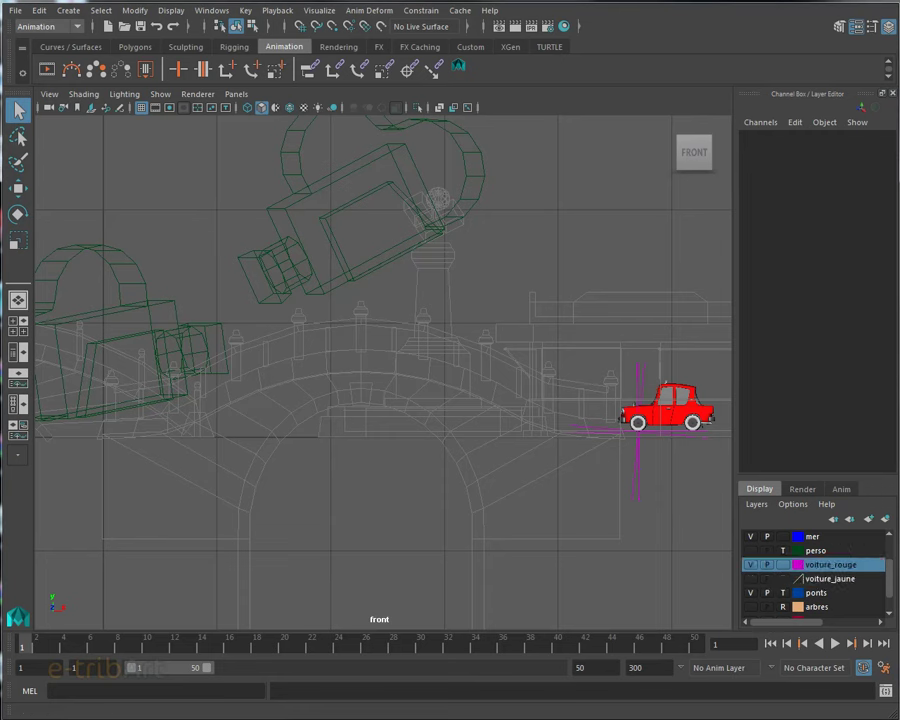
{"action": "left_click", "coordinate": [637, 430]}
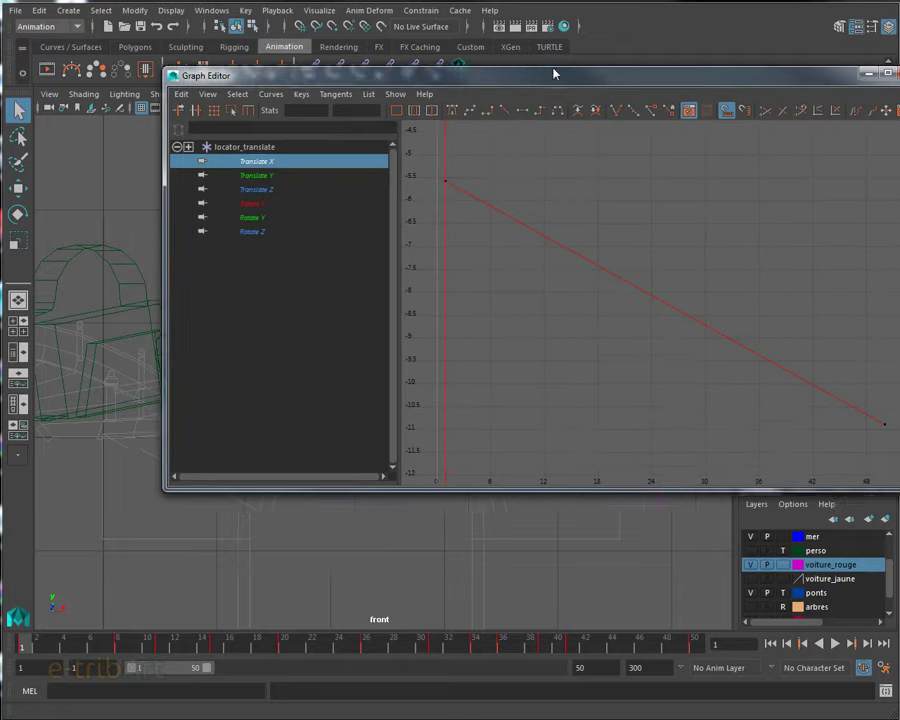
Place a smaller Graph Editor above the scene, showing the linear Translate X curve.
{"action": "mouse_move", "coordinate": [552, 72]}
{"action": "left_mouse_down"}
{"action": "mouse_move", "coordinate": [484, 55]}
{"action": "mouse_move", "coordinate": [462, 179]}
{"action": "mouse_move", "coordinate": [461, 62]}
{"action": "left_mouse_up"}
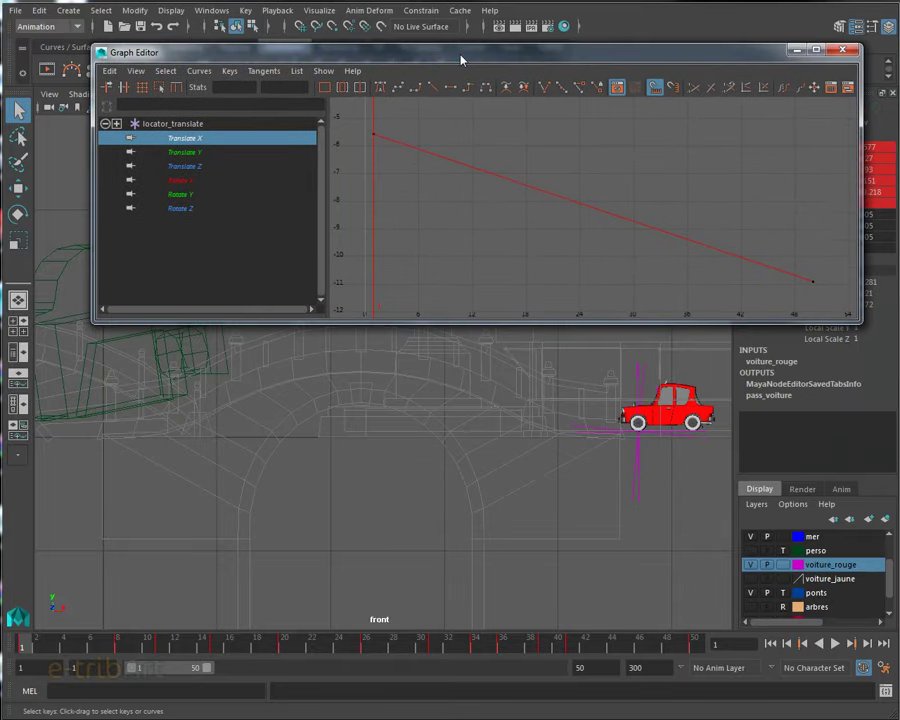
{"action": "left_click", "coordinate": [203, 12]}
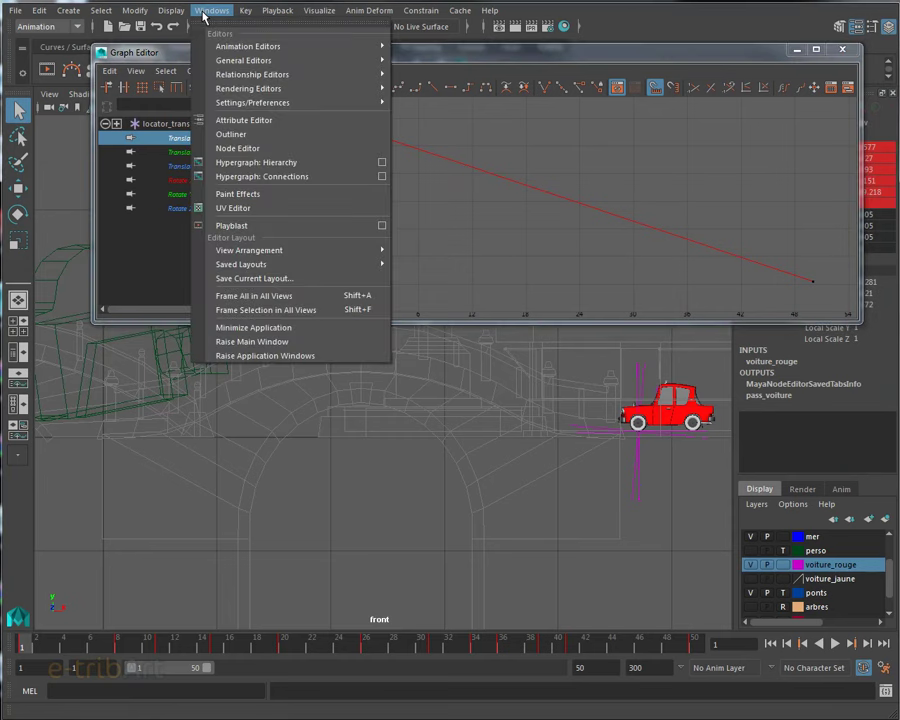
{"action": "mouse_move", "coordinate": [248, 46]}
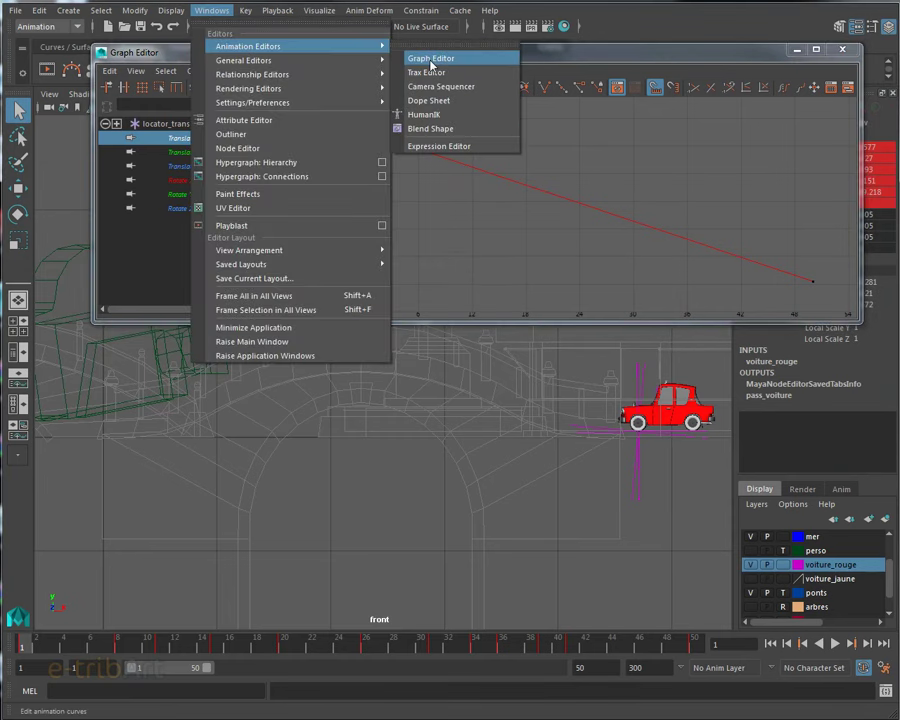
{"action": "left_click", "coordinate": [593, 52]}
{"action": "left_click_drag", "start_coordinate": [589, 56], "coordinate": [576, 34]}
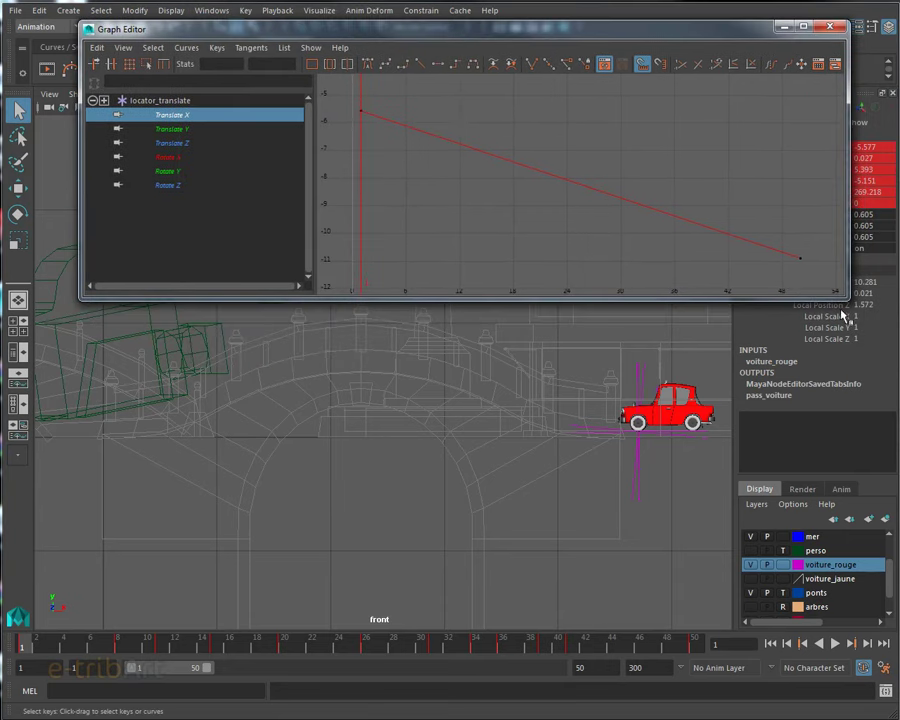
{"action": "left_click_drag", "start_coordinate": [843, 297], "coordinate": [776, 287]}
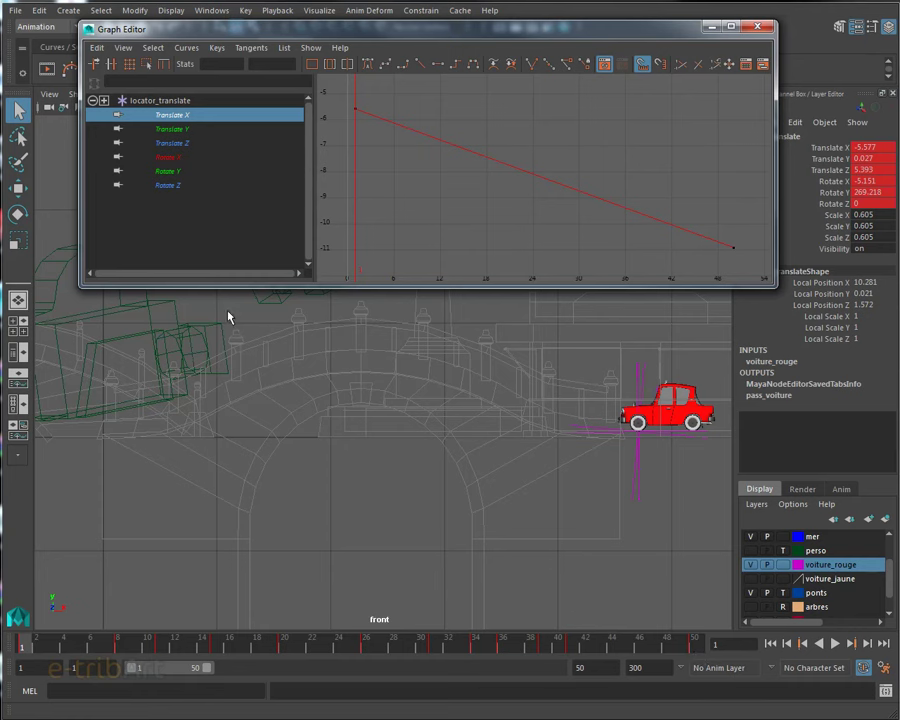
{"action": "left_click", "coordinate": [885, 673]}
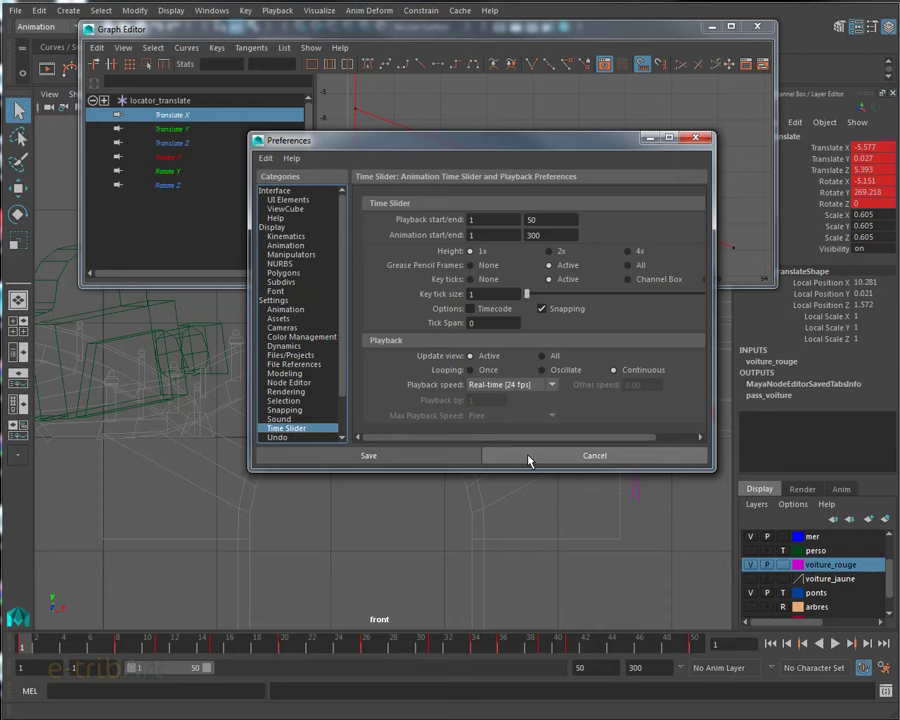
{"action": "left_click", "coordinate": [517, 385]}
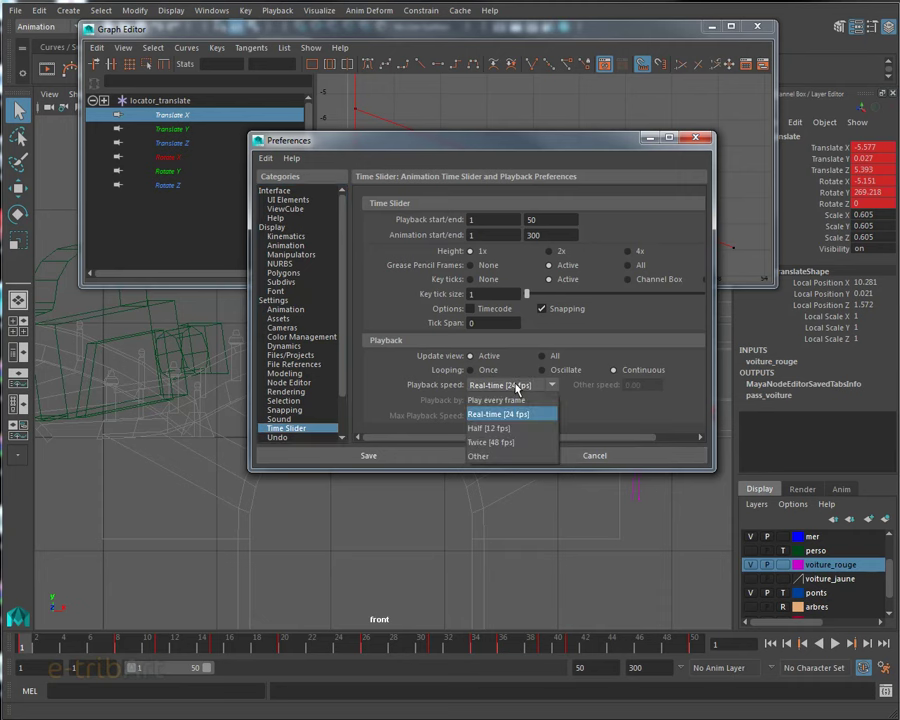
{"action": "left_click", "coordinate": [517, 388]}
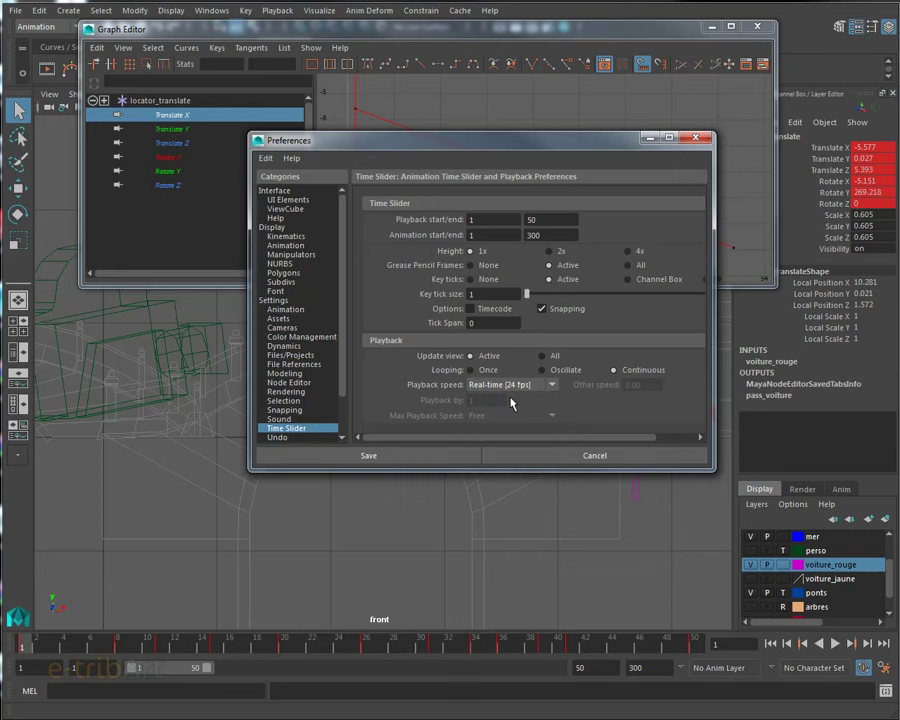
{"action": "left_click", "coordinate": [515, 460]}
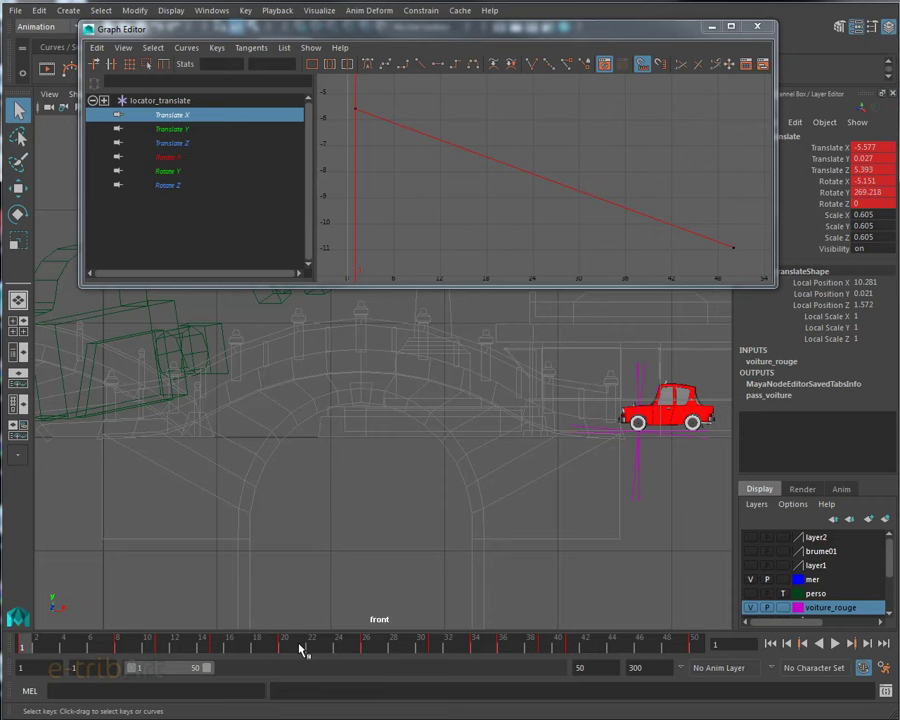
Turn on the Frame Rate heads-up display in the viewport.
{"action": "left_click_drag", "start_coordinate": [272, 32], "coordinate": [256, 63]}
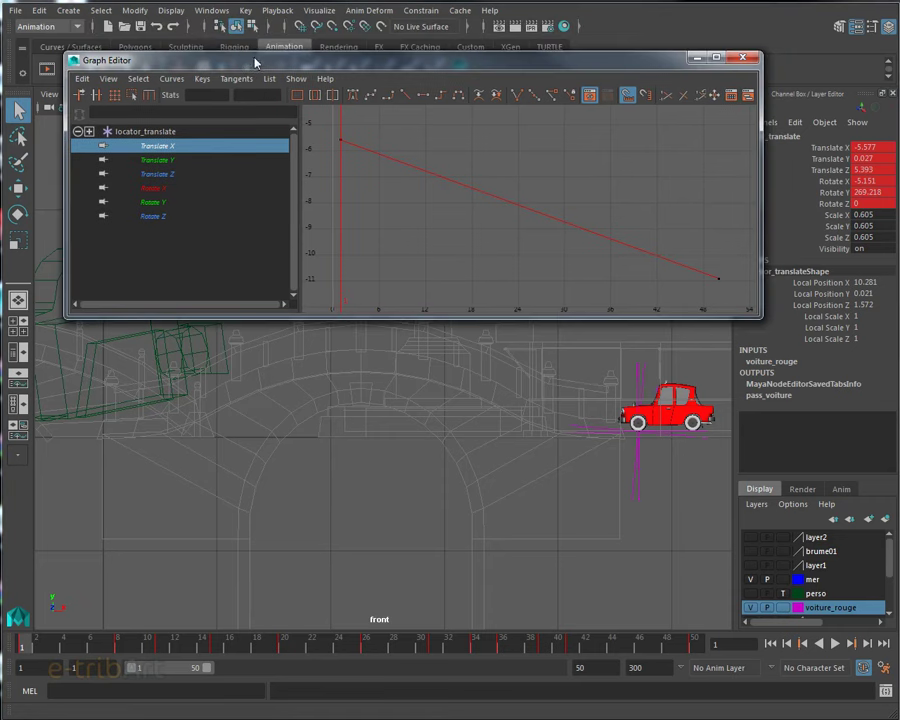
{"action": "left_click", "coordinate": [168, 11]}
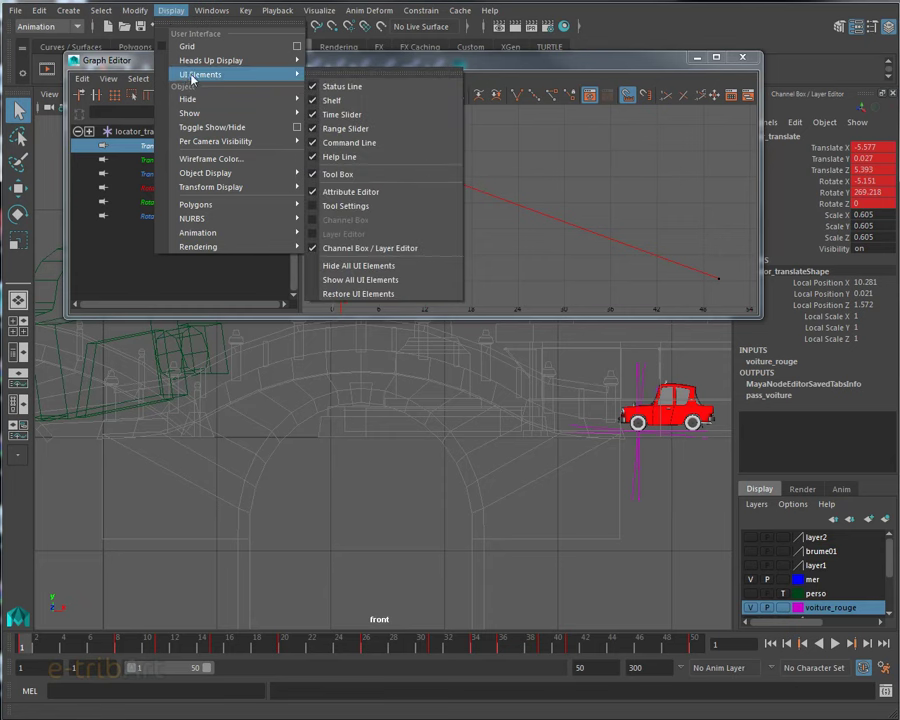
{"action": "mouse_move", "coordinate": [212, 60]}
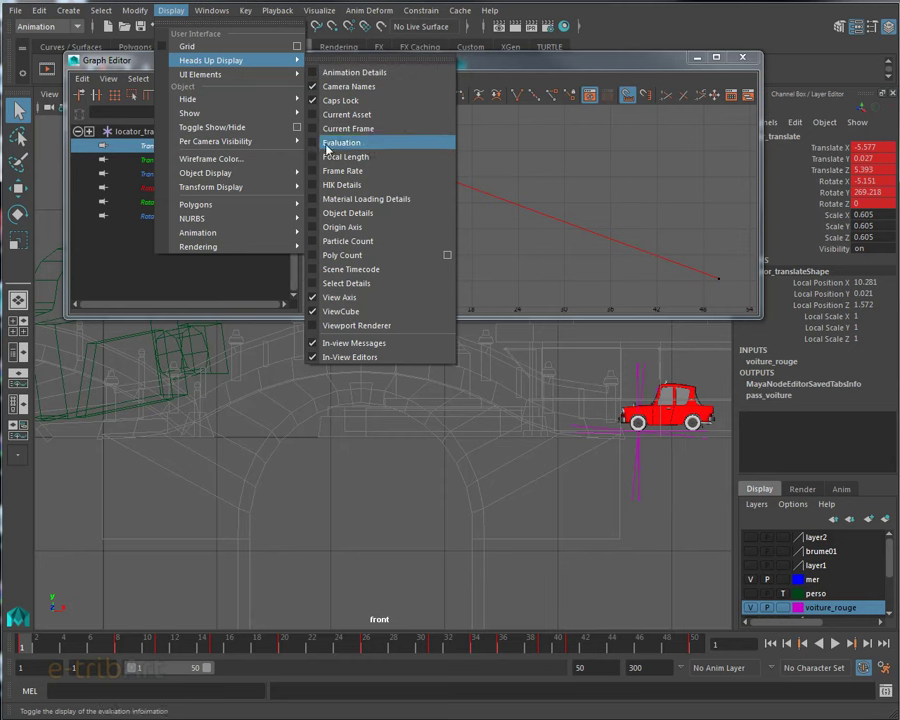
{"action": "left_click", "coordinate": [331, 177]}
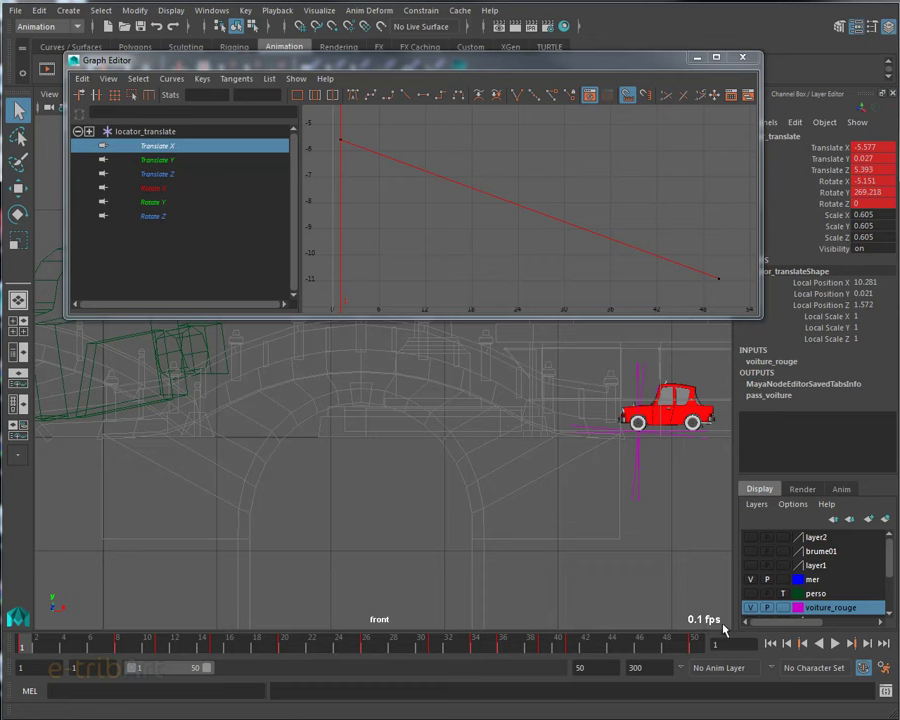
Play the red car across the bridge twice, then stop back at frame 1.
{"action": "left_click", "coordinate": [835, 643]}
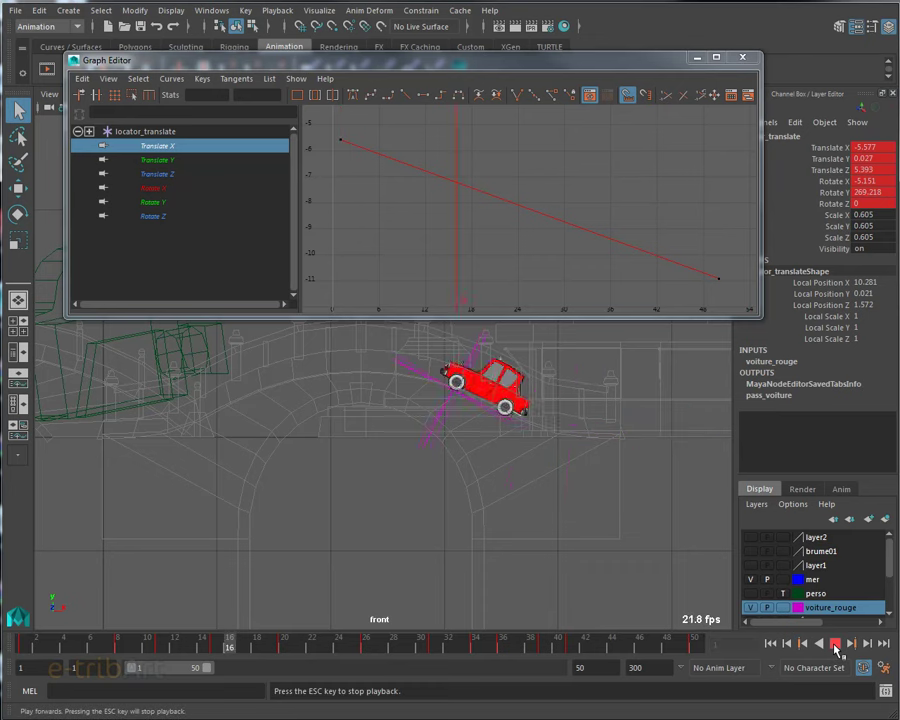
{"action": "left_click", "coordinate": [835, 643]}
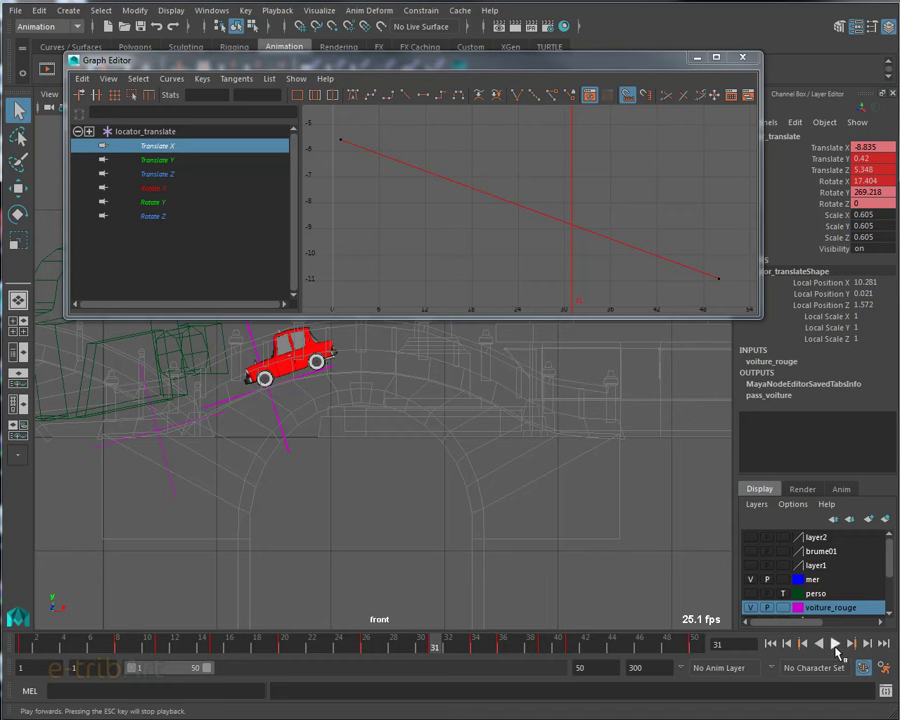
{"action": "left_click", "coordinate": [835, 643]}
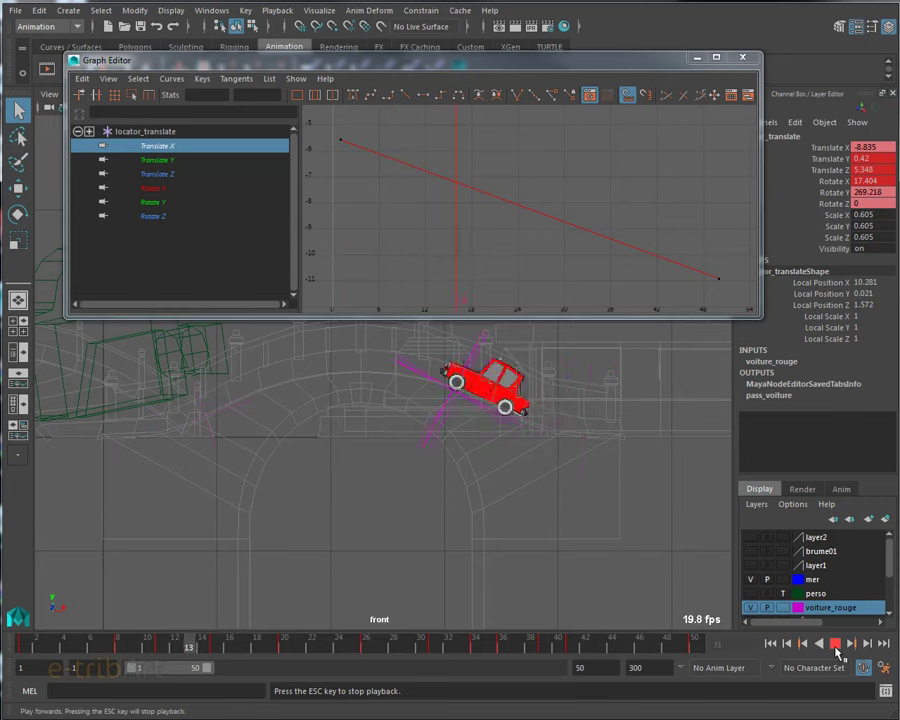
{"action": "left_click", "coordinate": [835, 643]}
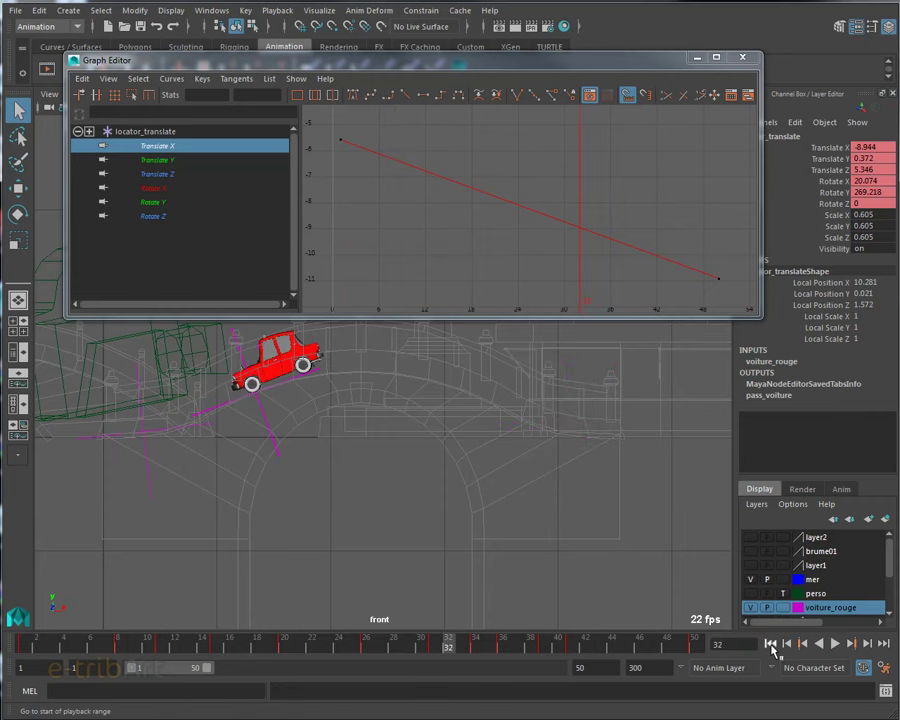
{"action": "left_click", "coordinate": [770, 643]}
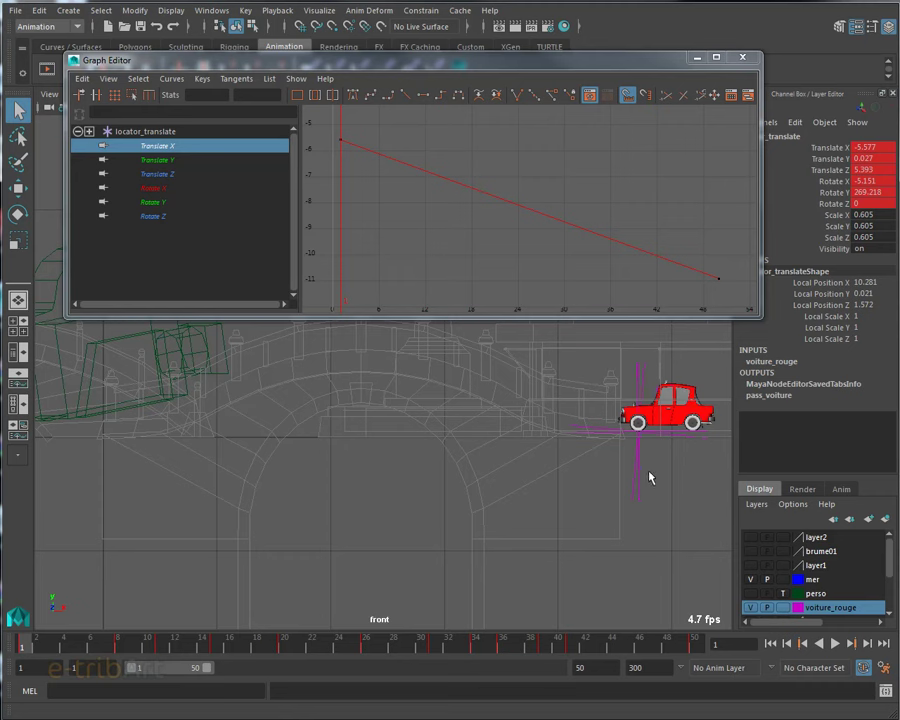
Bring up the time slider's Playblast options and close the Graph Editor.
{"action": "right_click", "coordinate": [327, 652]}
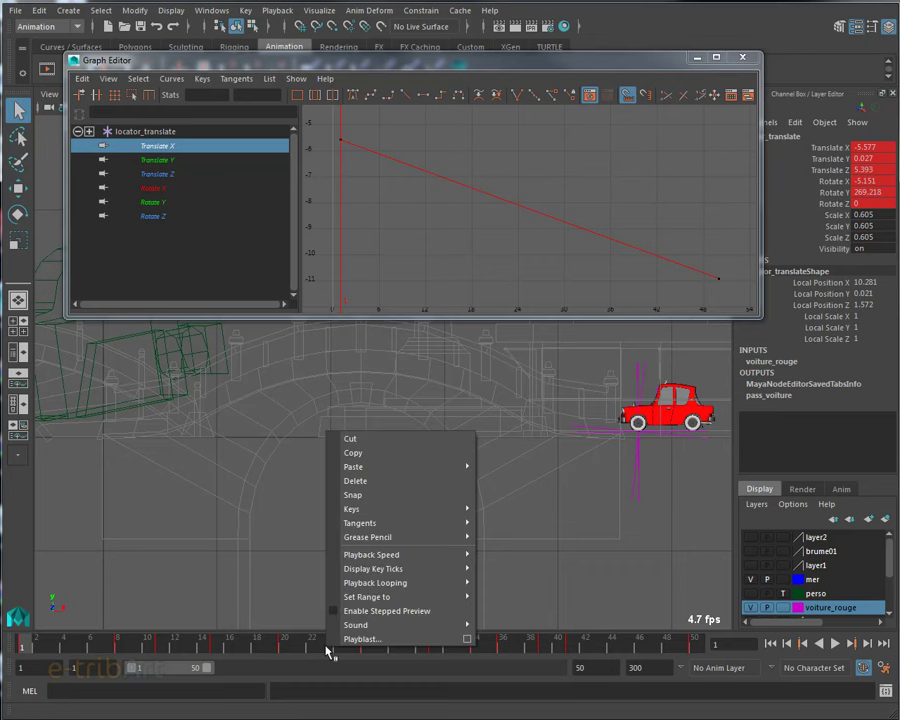
{"action": "left_click", "coordinate": [468, 644]}
{"action": "left_click_drag", "start_coordinate": [531, 247], "coordinate": [391, 235]}
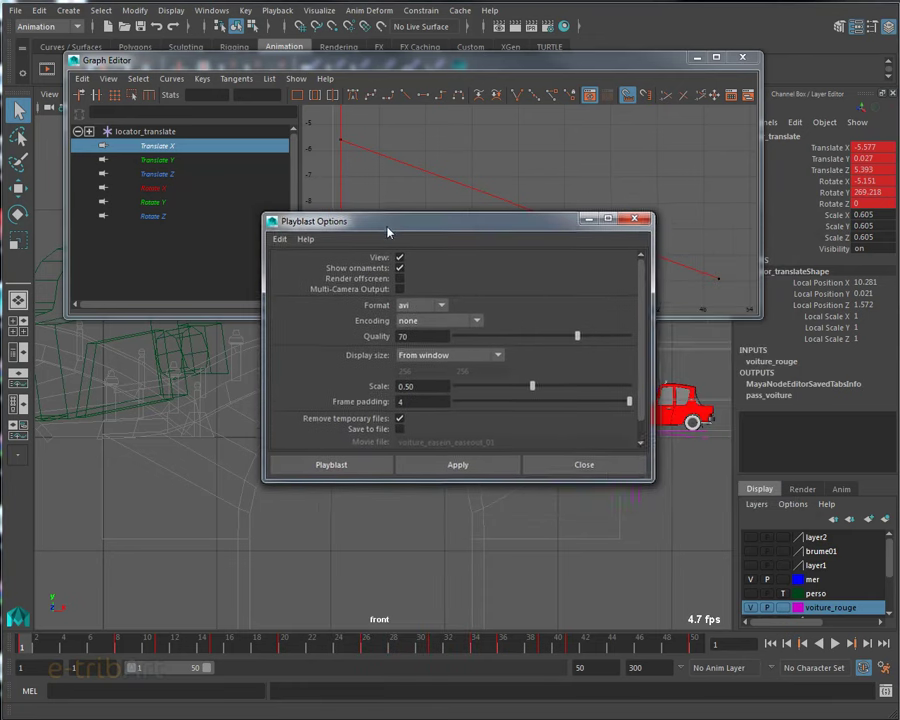
{"action": "left_click_drag", "start_coordinate": [664, 489], "coordinate": [705, 539]}
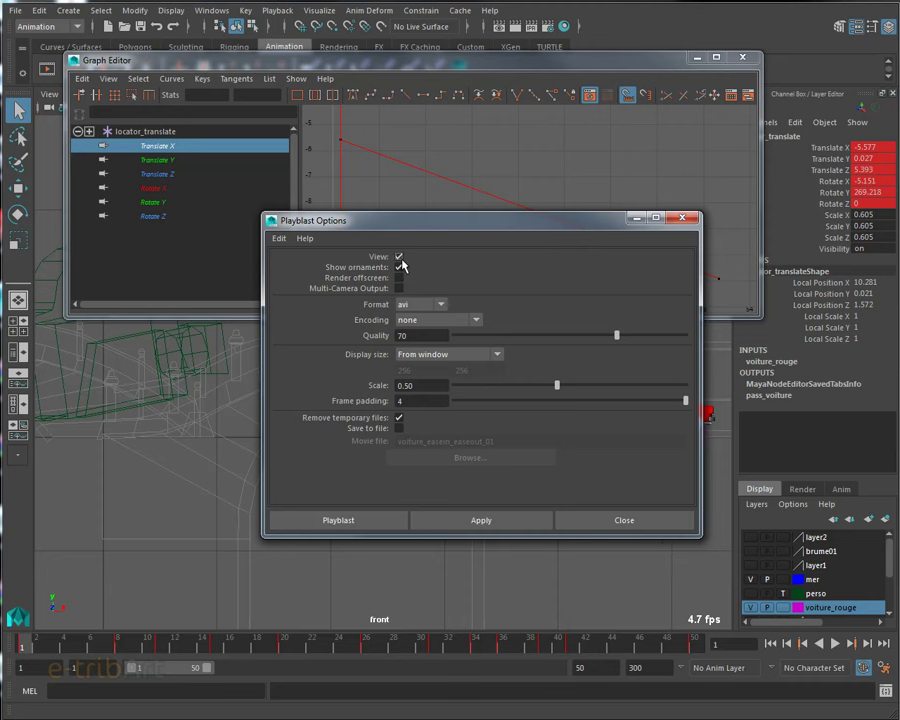
{"action": "mouse_move", "coordinate": [410, 220]}
{"action": "left_mouse_down"}
{"action": "mouse_move", "coordinate": [415, 315]}
{"action": "mouse_move", "coordinate": [376, 261]}
{"action": "left_mouse_up"}
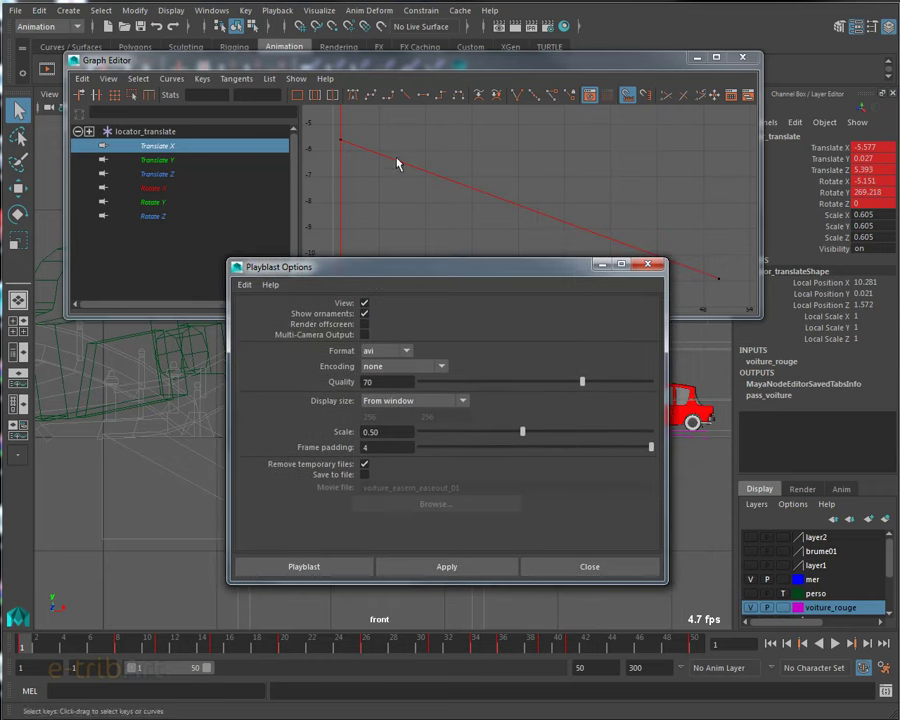
{"action": "key", "text": "alt+F4"}
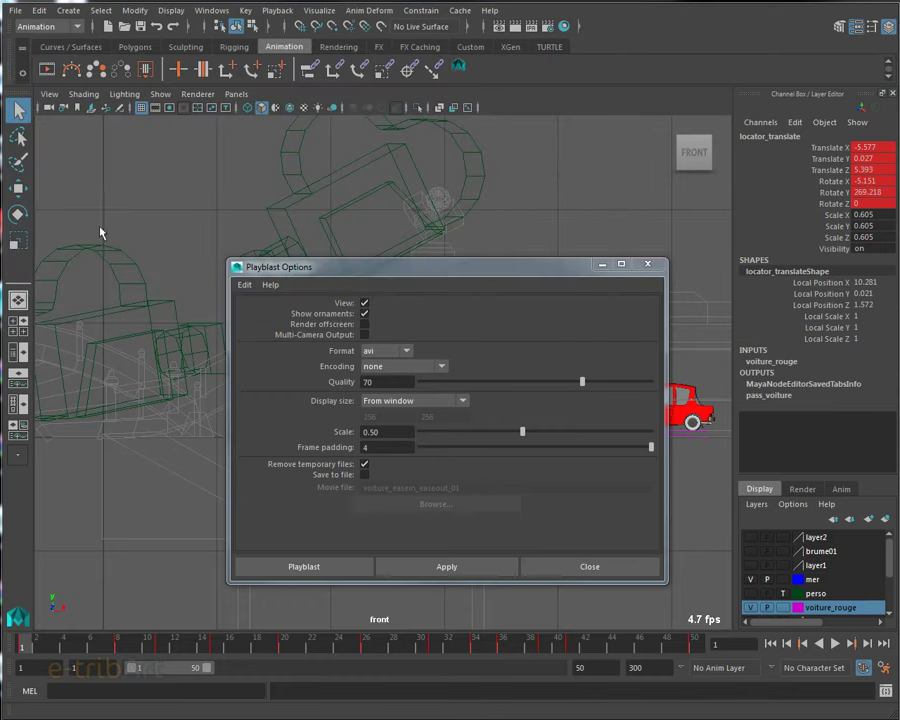
{"action": "left_click_drag", "start_coordinate": [391, 270], "coordinate": [380, 213]}
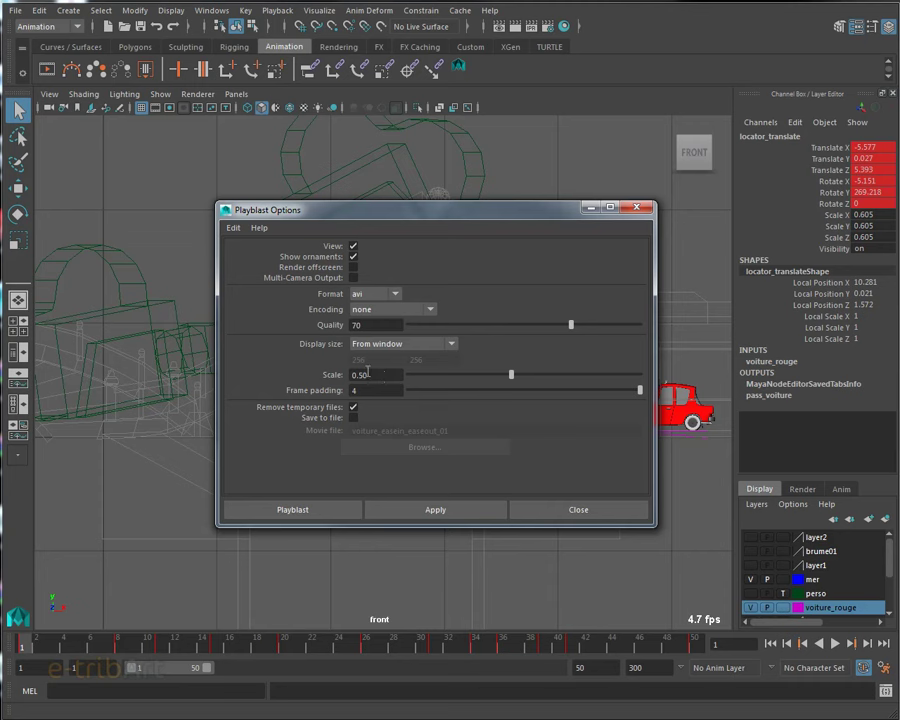
Keep Format avi and Encoding none, then playblast at 0.50 scale.
{"action": "left_click", "coordinate": [388, 298]}
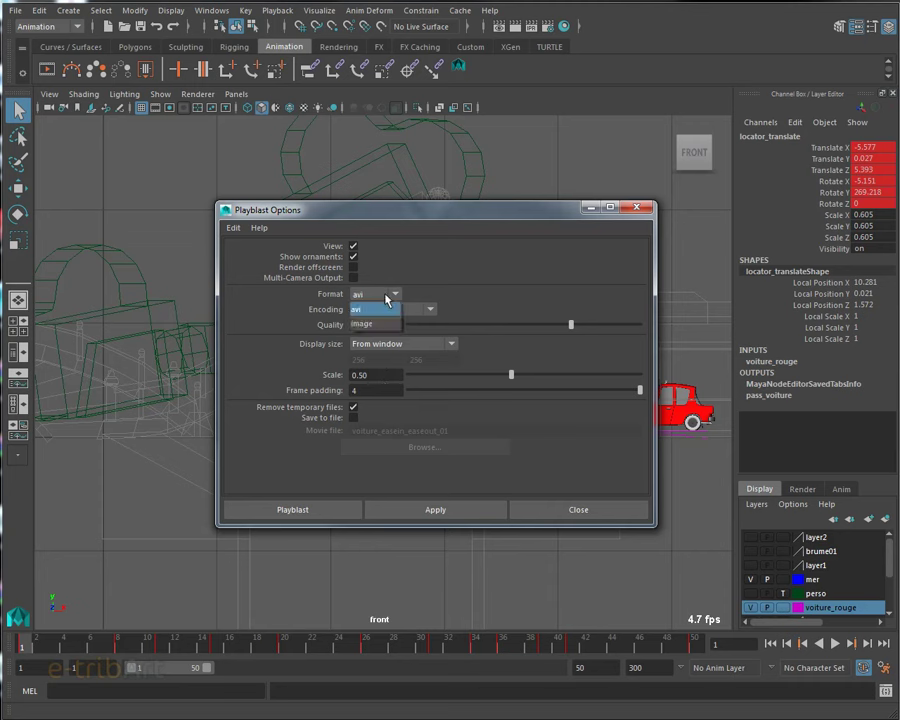
{"action": "left_click", "coordinate": [380, 308]}
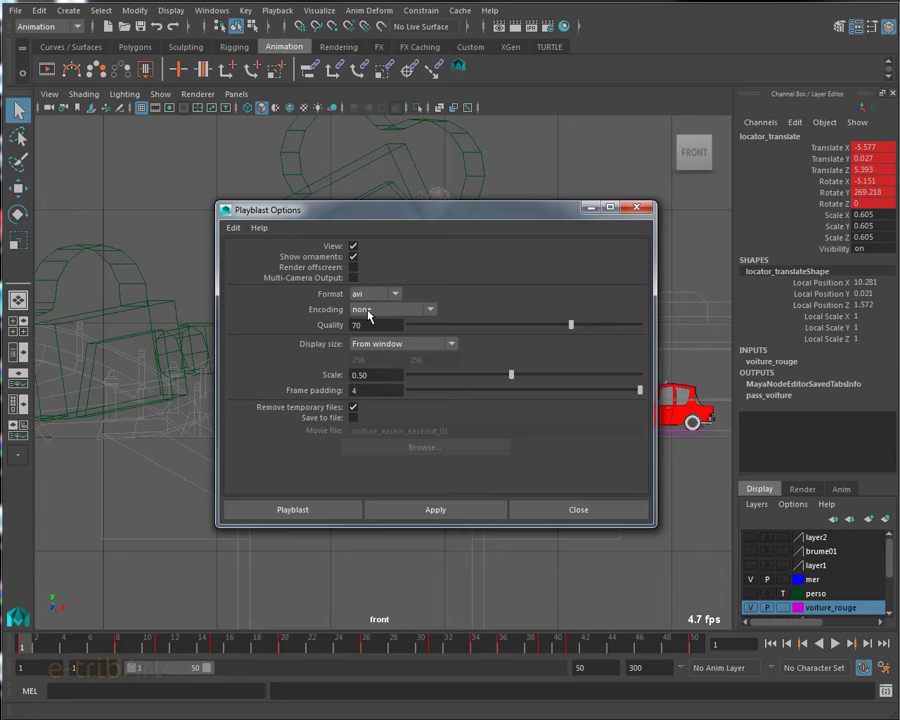
{"action": "left_click", "coordinate": [369, 313]}
{"action": "left_click", "coordinate": [369, 313]}
{"action": "left_click", "coordinate": [408, 512]}
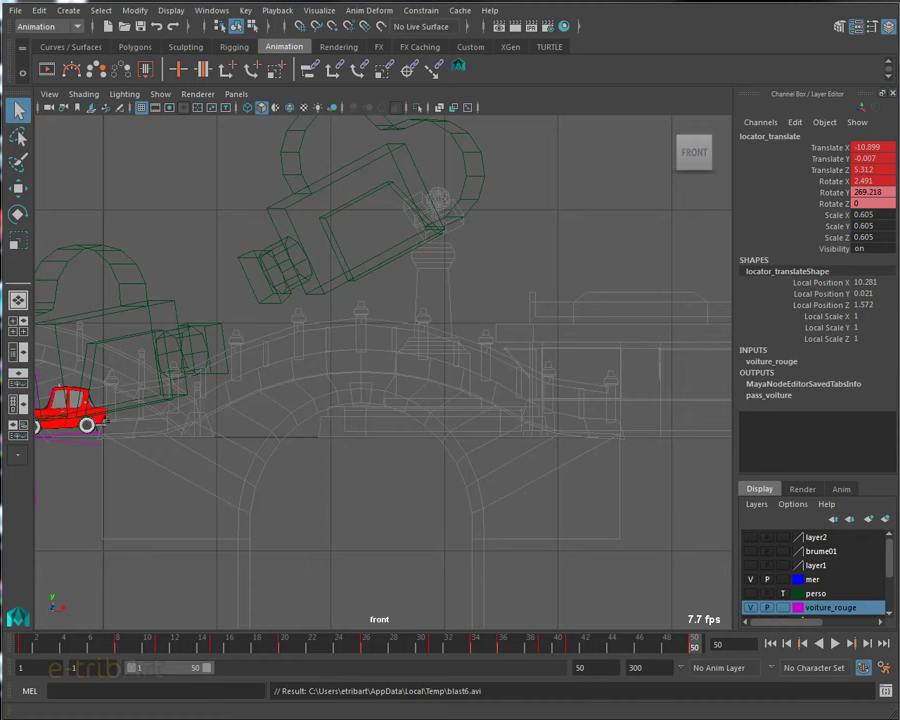
Replay blast6.avi in an enlarged Windows Media Player, then close the player.
{"action": "left_click_drag", "start_coordinate": [474, 60], "coordinate": [358, 102]}
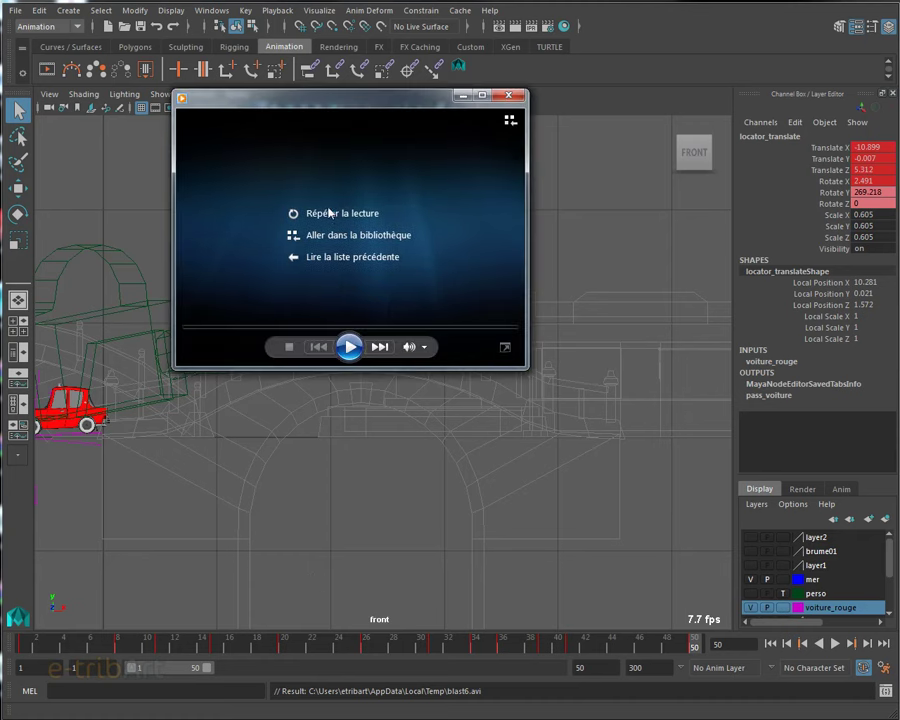
{"action": "left_click", "coordinate": [298, 215]}
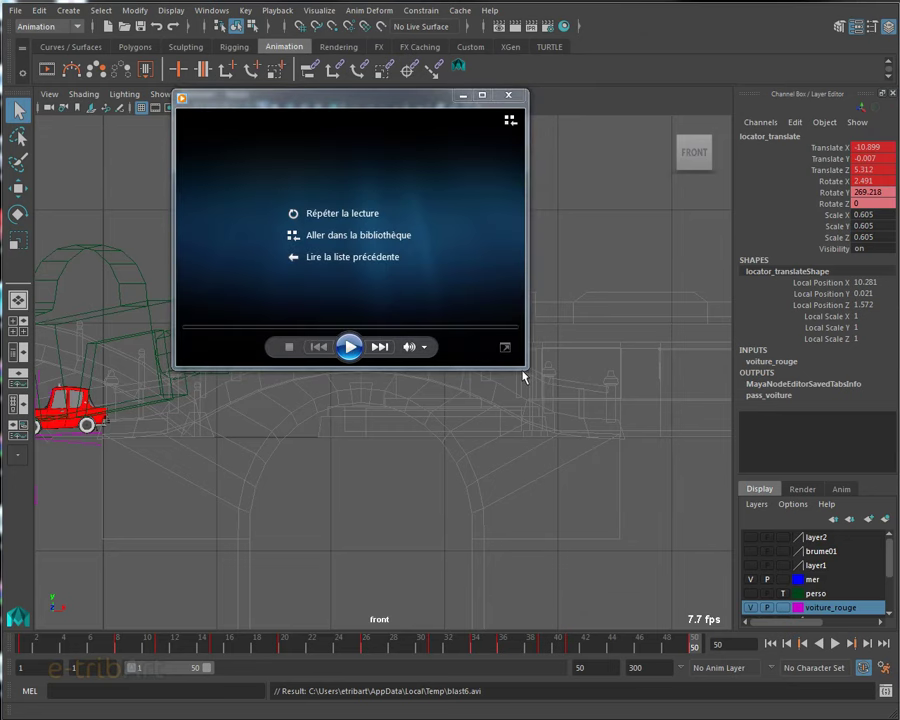
{"action": "left_click_drag", "start_coordinate": [520, 367], "coordinate": [683, 497]}
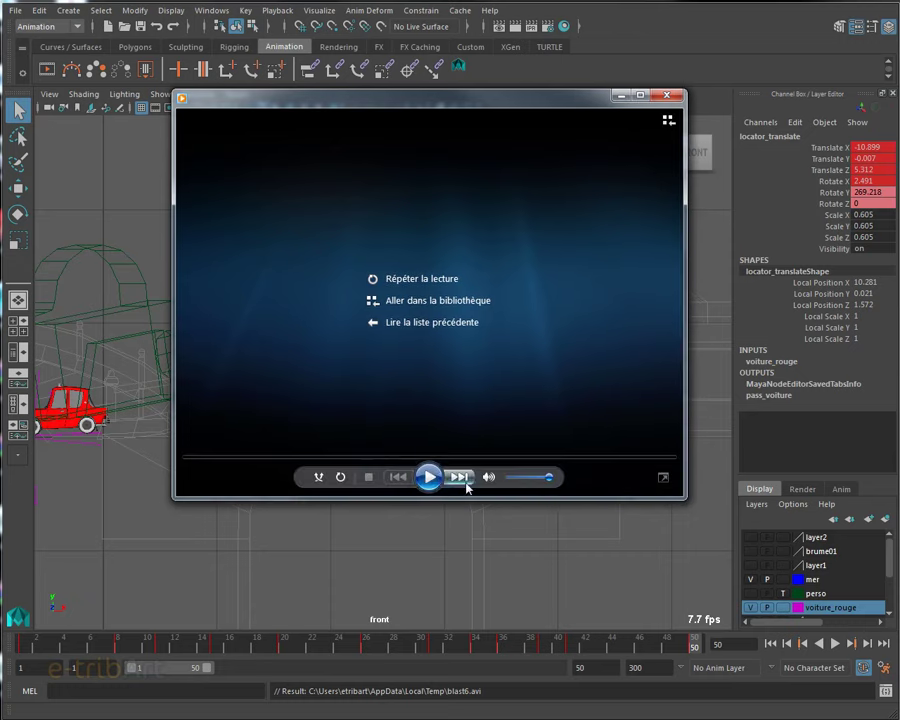
{"action": "left_click", "coordinate": [429, 478]}
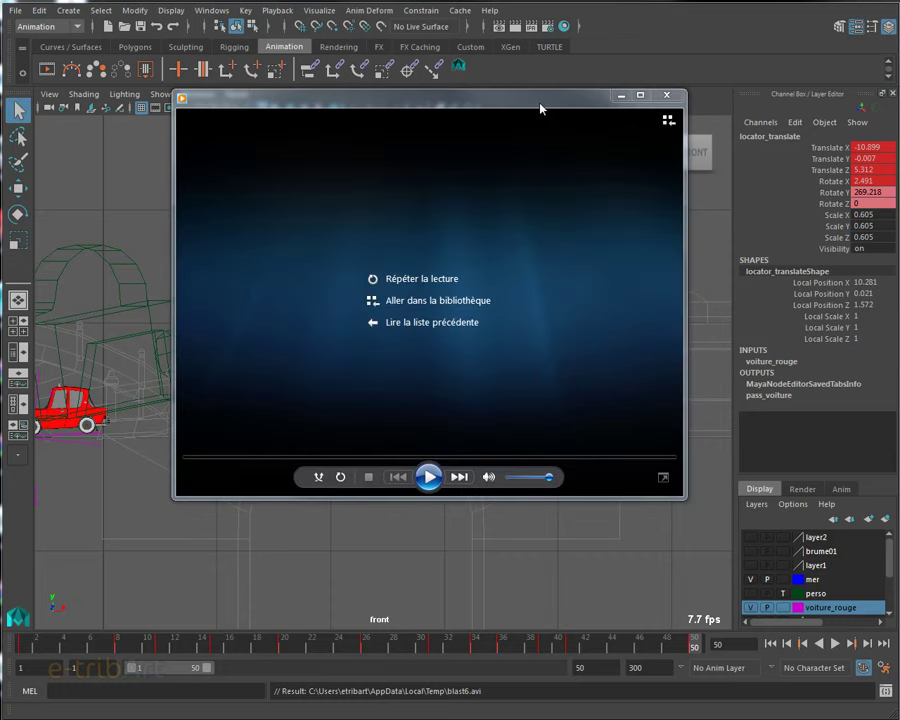
{"action": "left_click_drag", "start_coordinate": [484, 106], "coordinate": [380, 148]}
{"action": "left_click", "coordinate": [565, 139]}
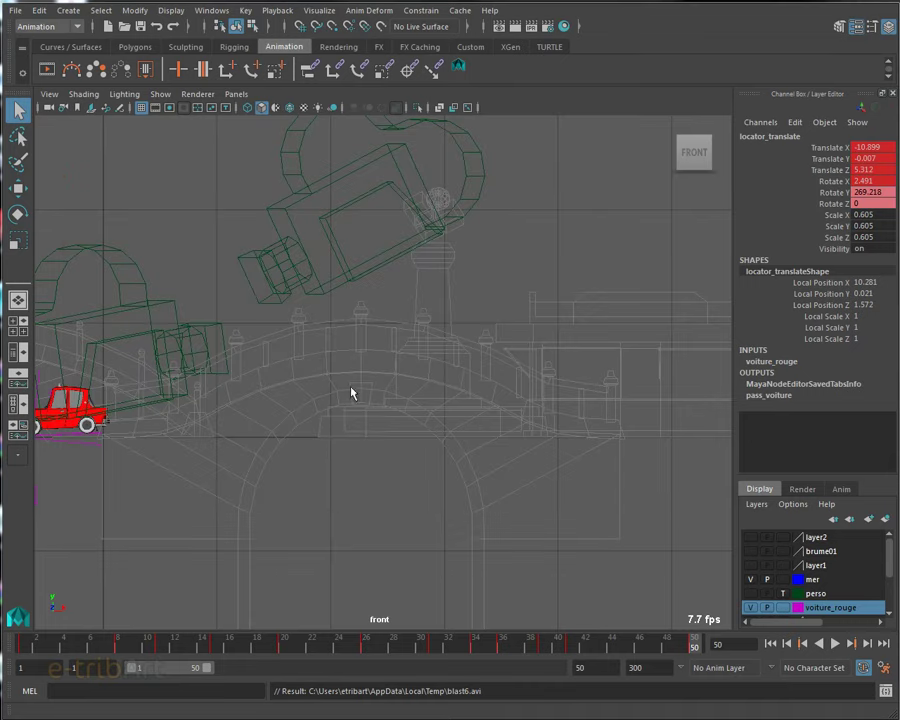
{"action": "right_click", "coordinate": [323, 648]}
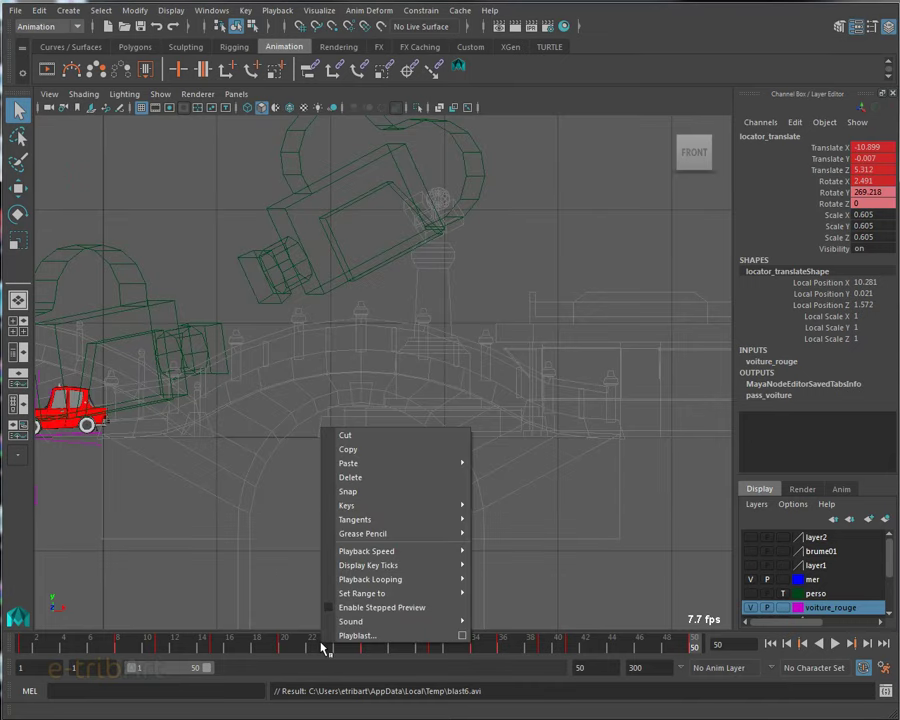
{"action": "left_click", "coordinate": [462, 635]}
{"action": "left_click", "coordinate": [580, 330]}
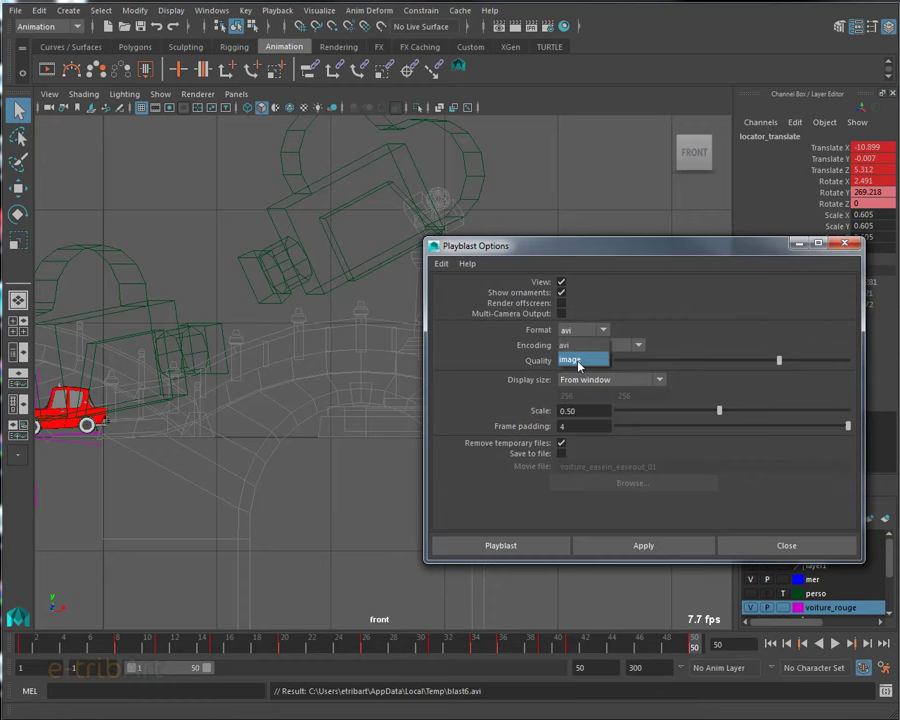
{"action": "left_click", "coordinate": [570, 345]}
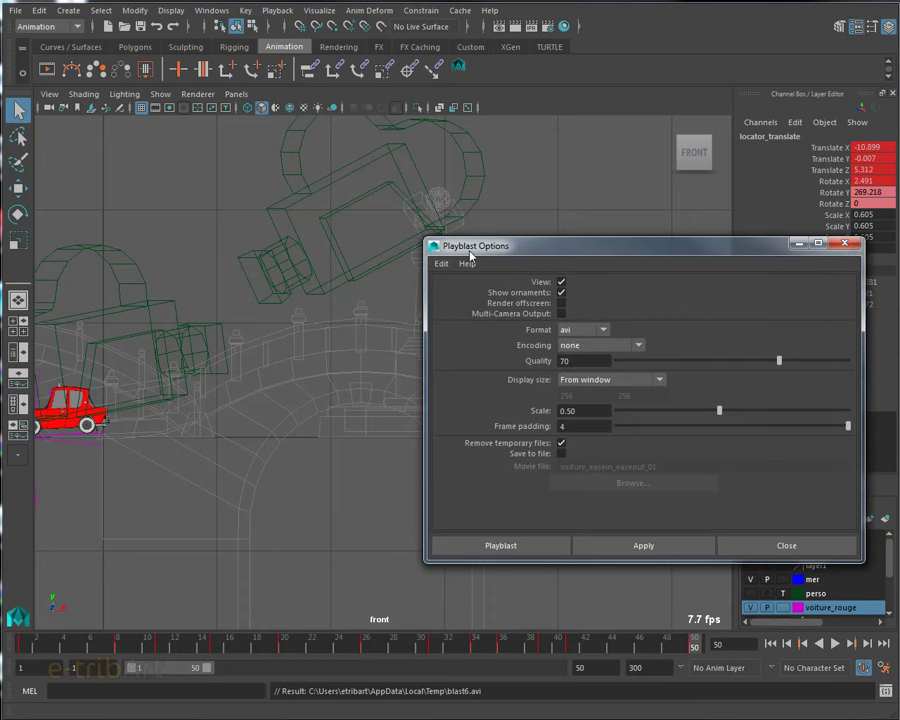
{"action": "left_click_drag", "start_coordinate": [468, 258], "coordinate": [215, 221]}
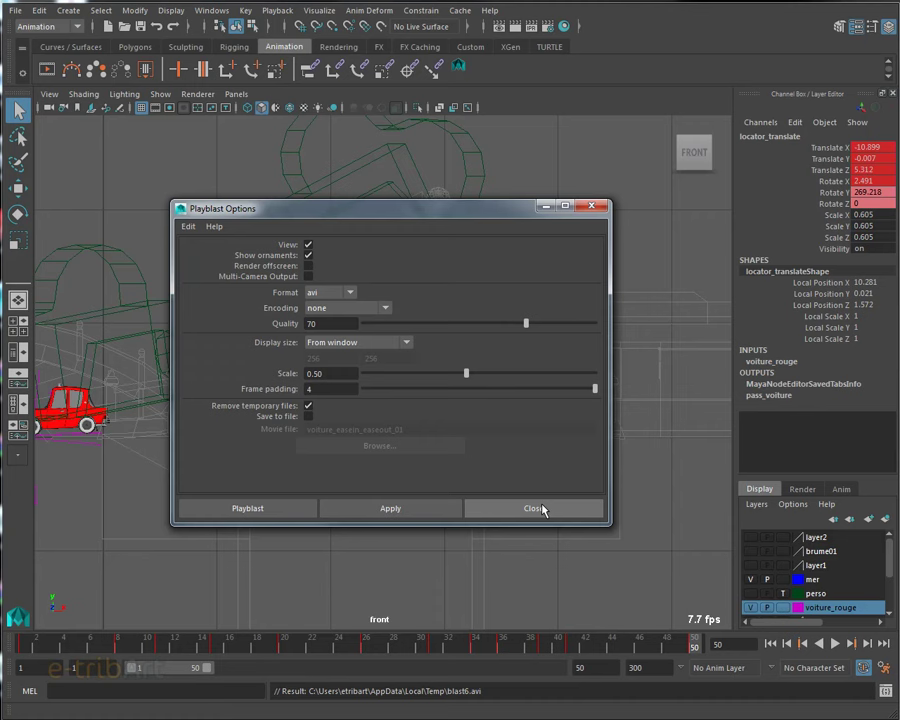
{"action": "left_click", "coordinate": [531, 515]}
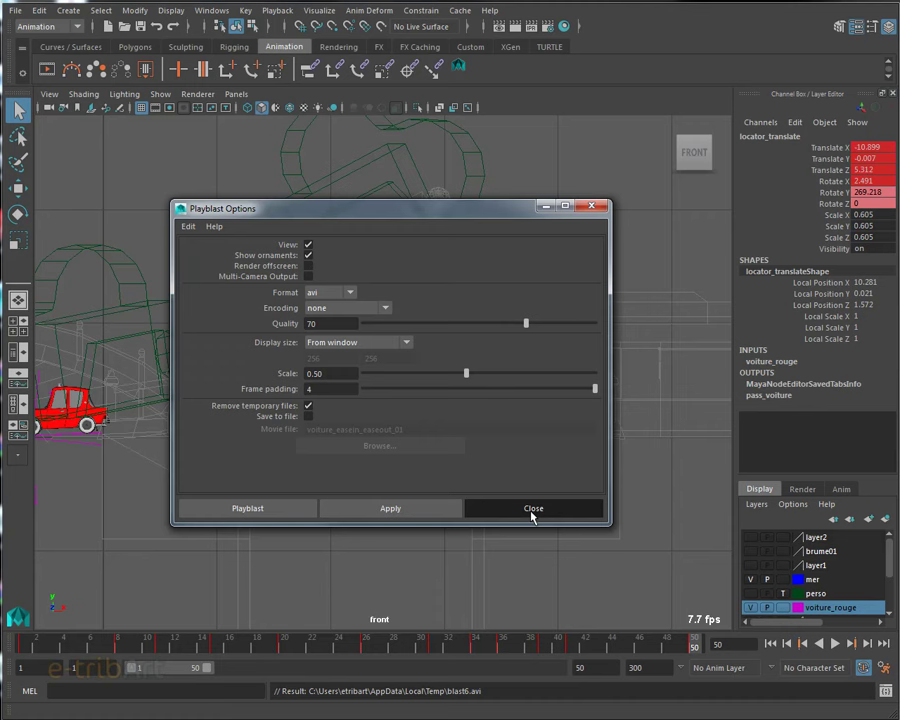
{"action": "left_click", "coordinate": [531, 514]}
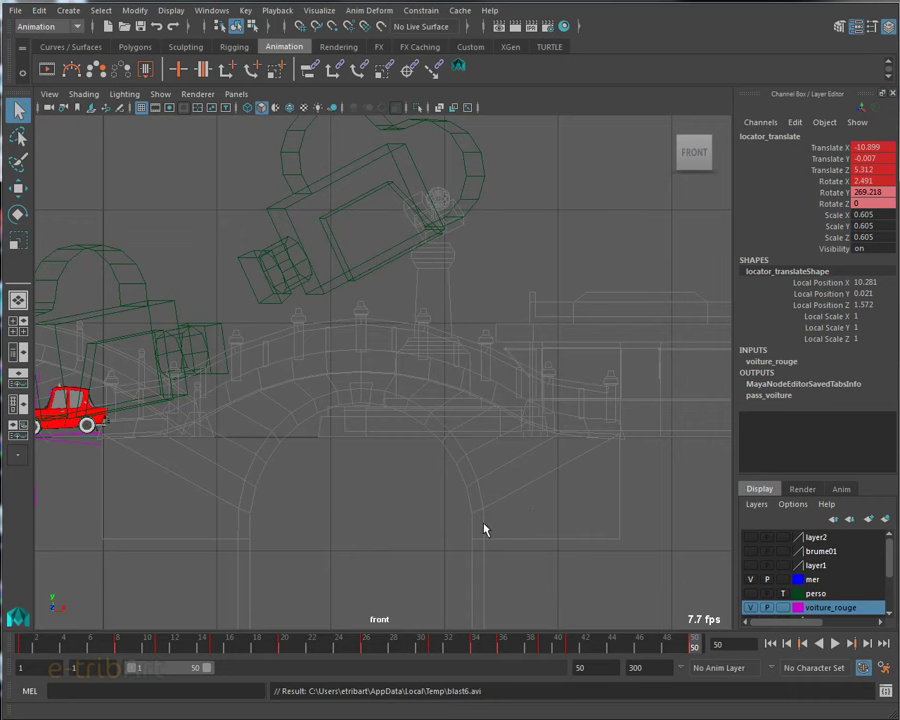
Play the red car animation with Alt+V and Play Forwards, stopping back at frame 1.
{"action": "key", "text": "alt+v"}
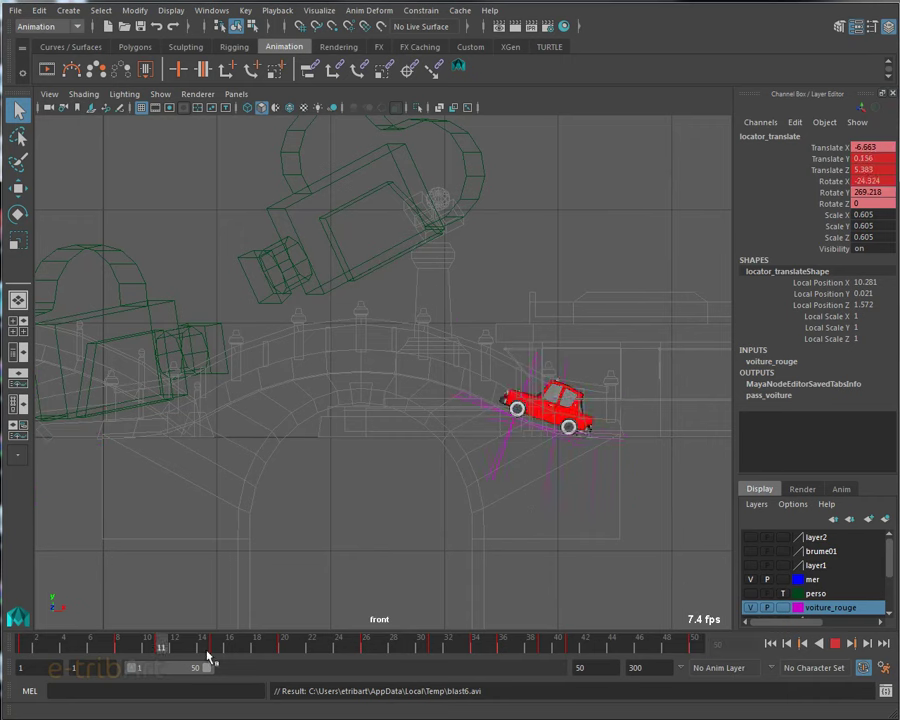
{"action": "key", "text": "alt+v"}
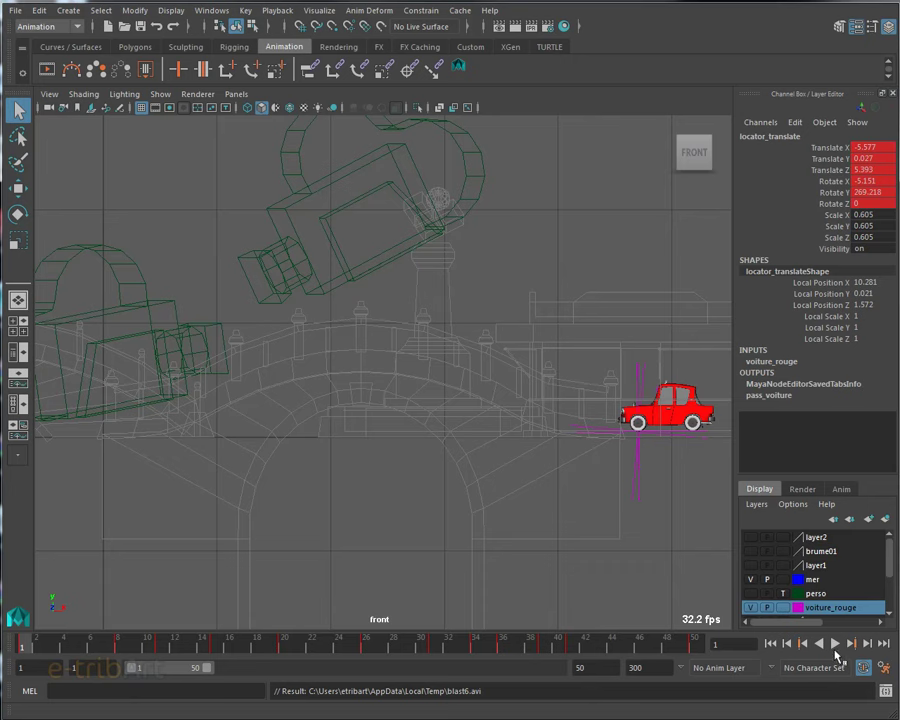
{"action": "left_click", "coordinate": [836, 643]}
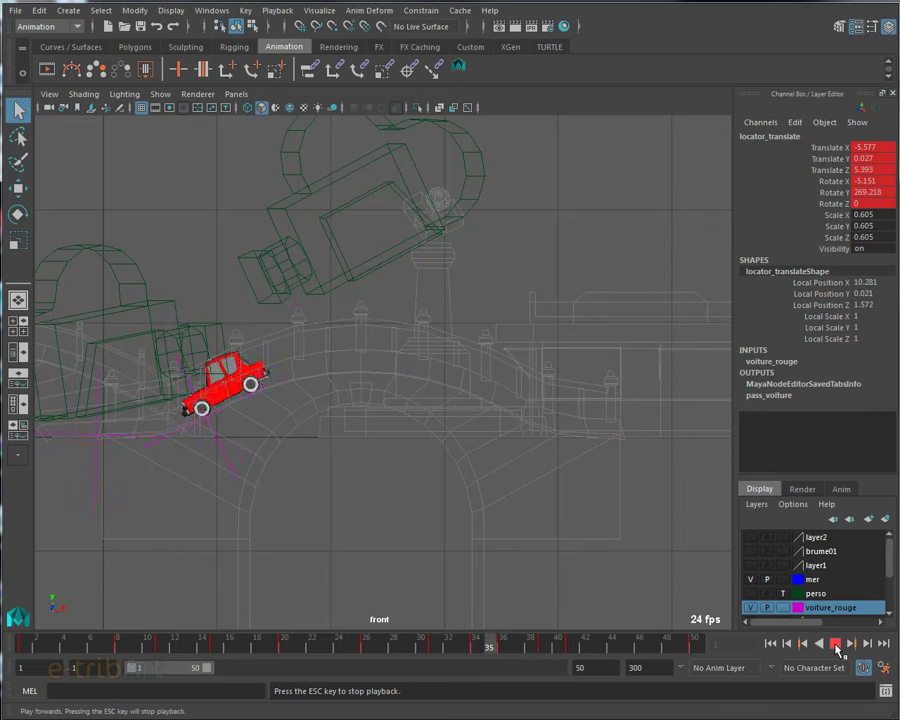
{"action": "left_click", "coordinate": [836, 645]}
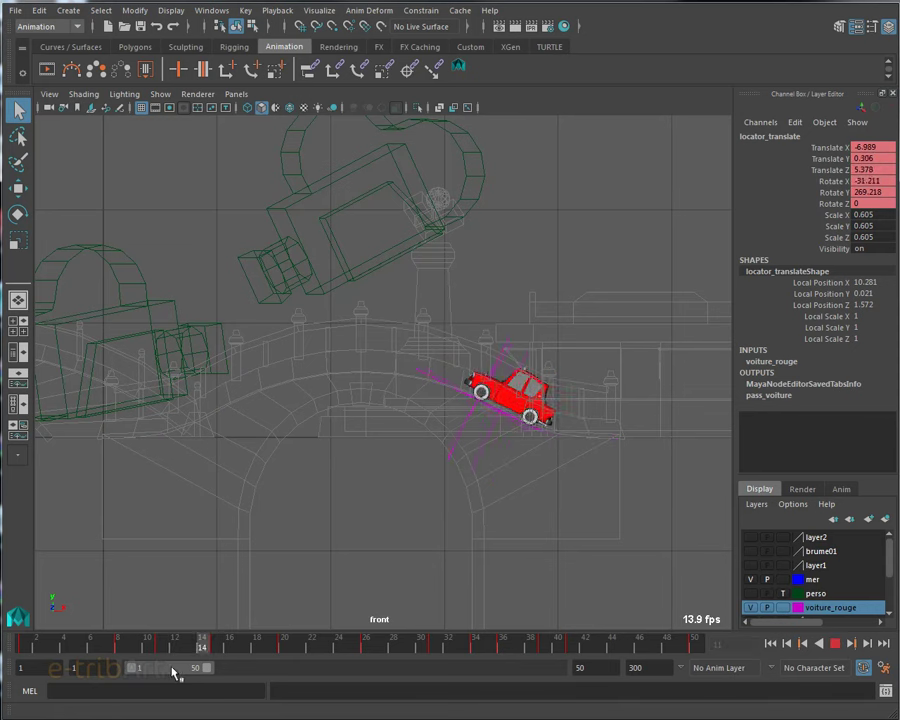
{"action": "key", "text": "Escape"}
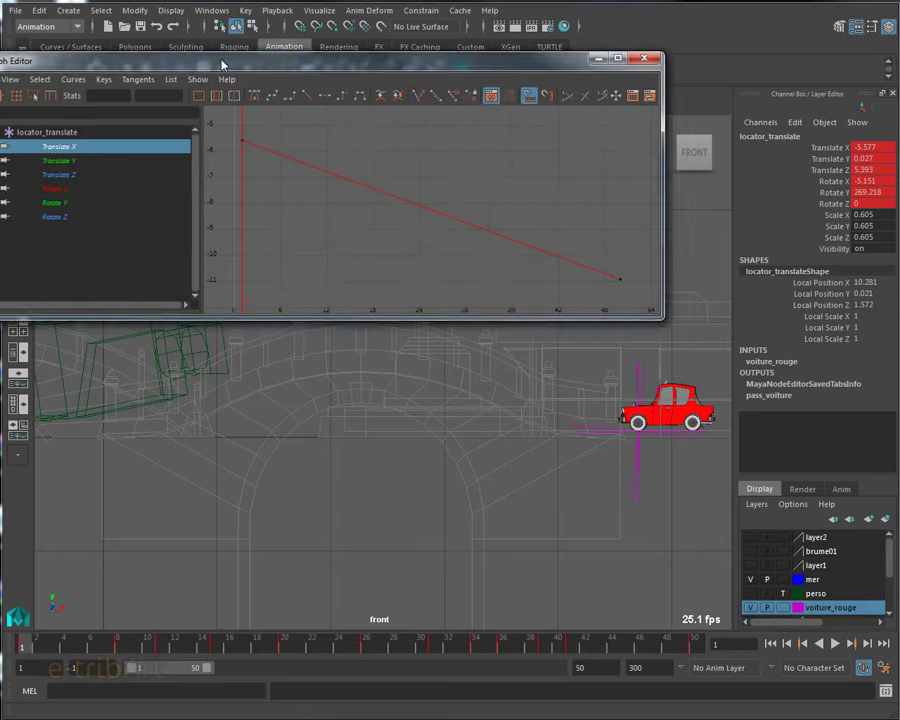
Position the Graph Editor above the viewport and trim its height around the Translate X curve.
{"action": "left_click_drag", "start_coordinate": [222, 64], "coordinate": [310, 24]}
{"action": "left_click_drag", "start_coordinate": [318, 282], "coordinate": [312, 342]}
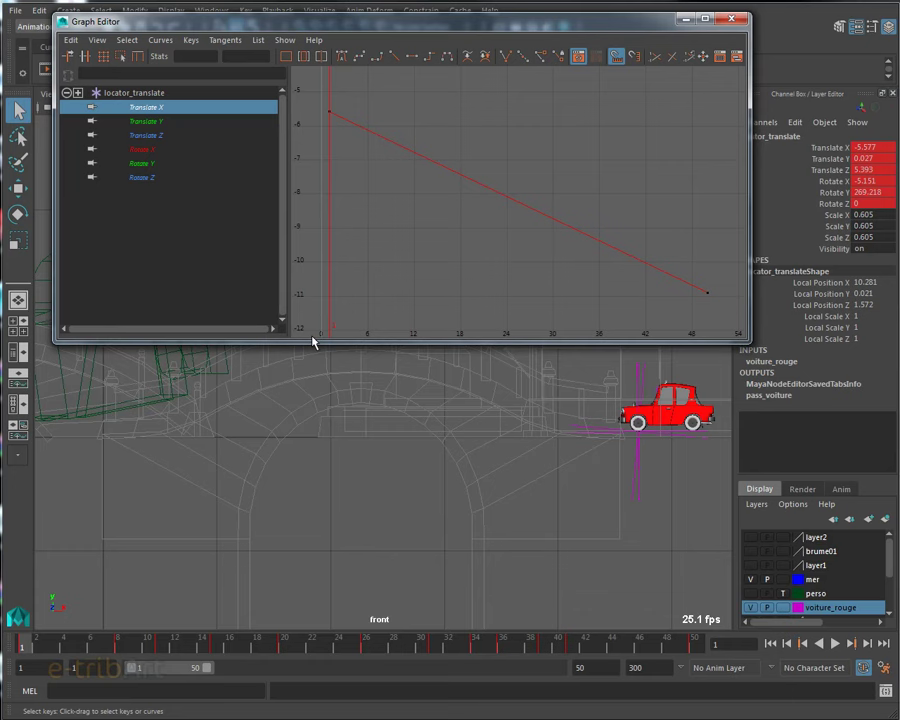
{"action": "left_click_drag", "start_coordinate": [312, 342], "coordinate": [312, 316]}
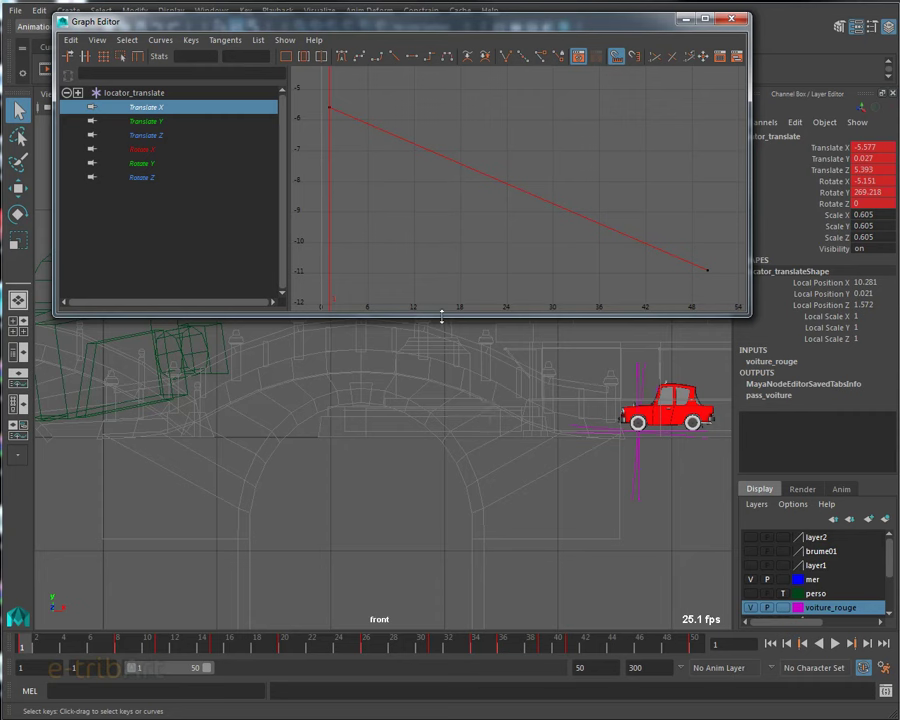
{"action": "left_click_drag", "start_coordinate": [441, 318], "coordinate": [441, 313]}
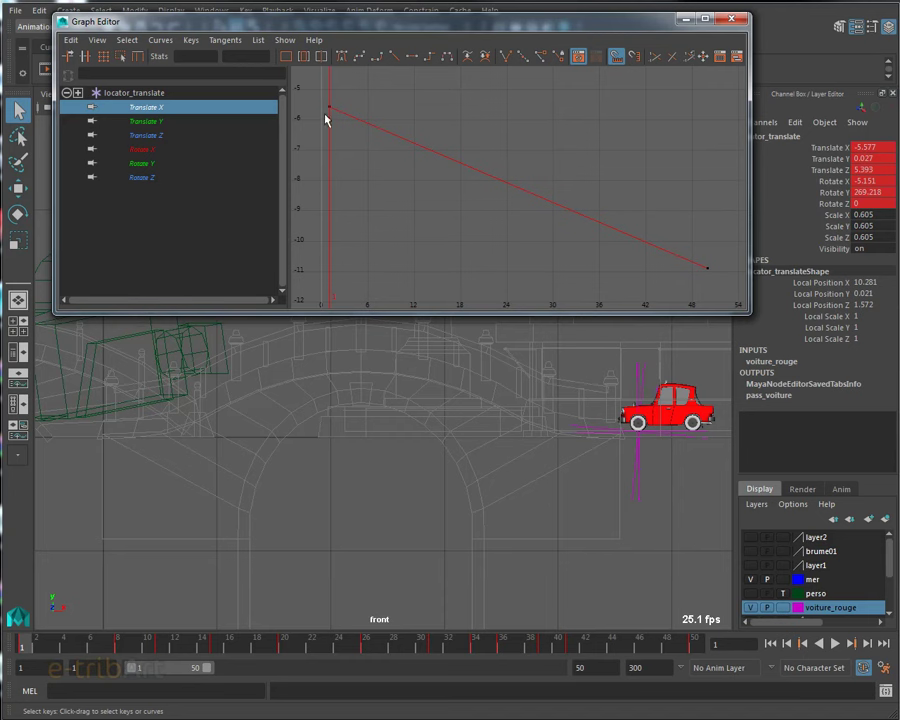
Select the Translate X keys, then pick the frame 50 and frame 1 keys individually.
{"action": "left_click_drag", "start_coordinate": [315, 93], "coordinate": [701, 292]}
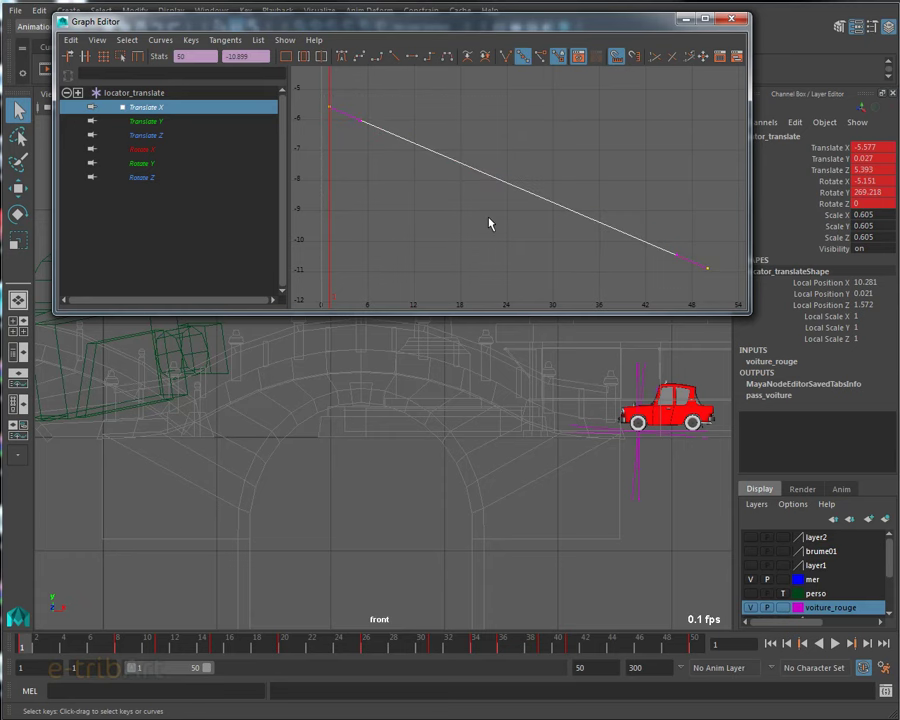
{"action": "left_click", "coordinate": [398, 214]}
{"action": "left_click_drag", "start_coordinate": [342, 126], "coordinate": [343, 127]}
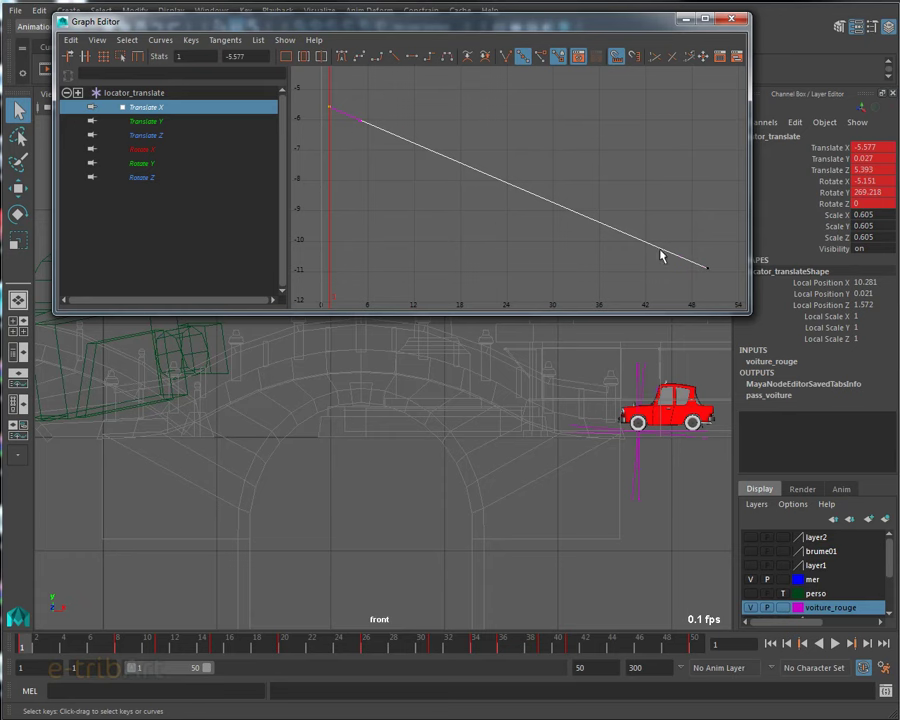
{"action": "left_click", "coordinate": [710, 272]}
{"action": "left_click", "coordinate": [330, 107]}
Lower and shorten the Graph Editor, then switch to the easyEasyEase page in Chrome.
{"action": "left_click_drag", "start_coordinate": [459, 21], "coordinate": [438, 90]}
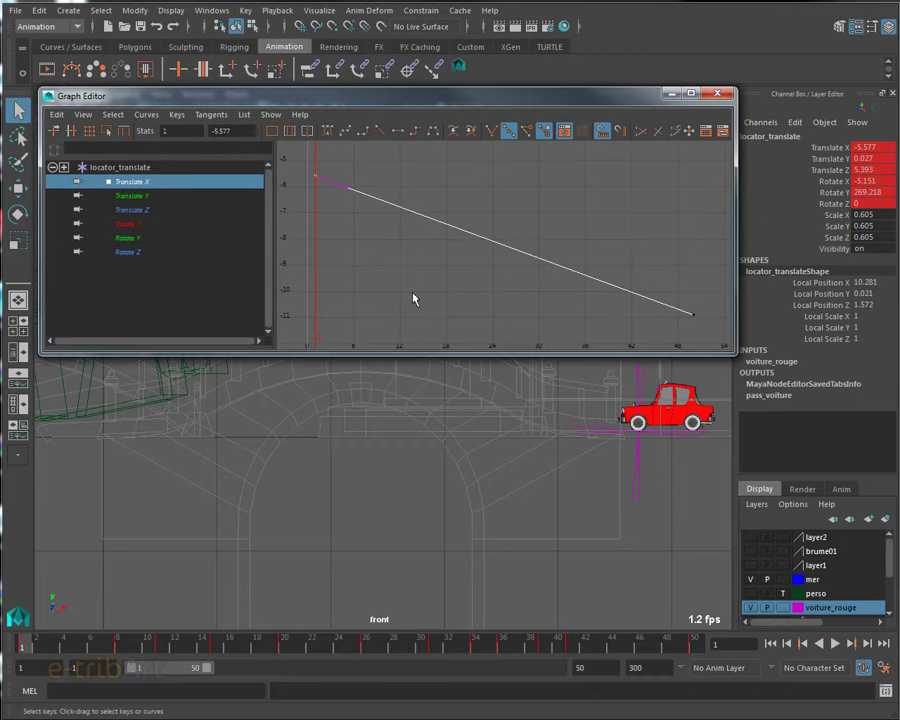
{"action": "left_click_drag", "start_coordinate": [388, 354], "coordinate": [385, 329]}
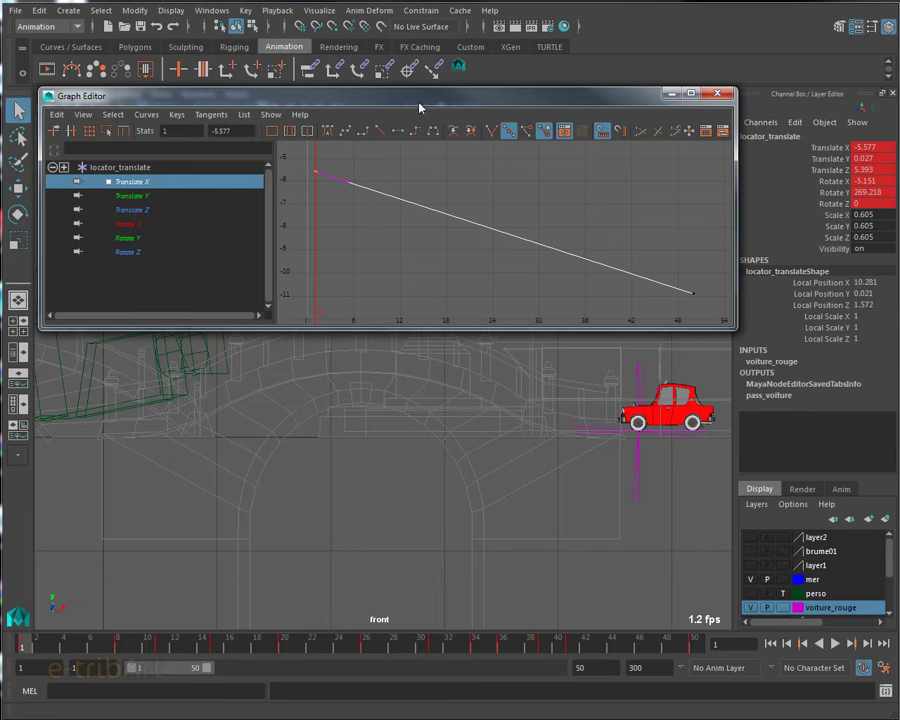
{"action": "left_click_drag", "start_coordinate": [420, 104], "coordinate": [420, 141]}
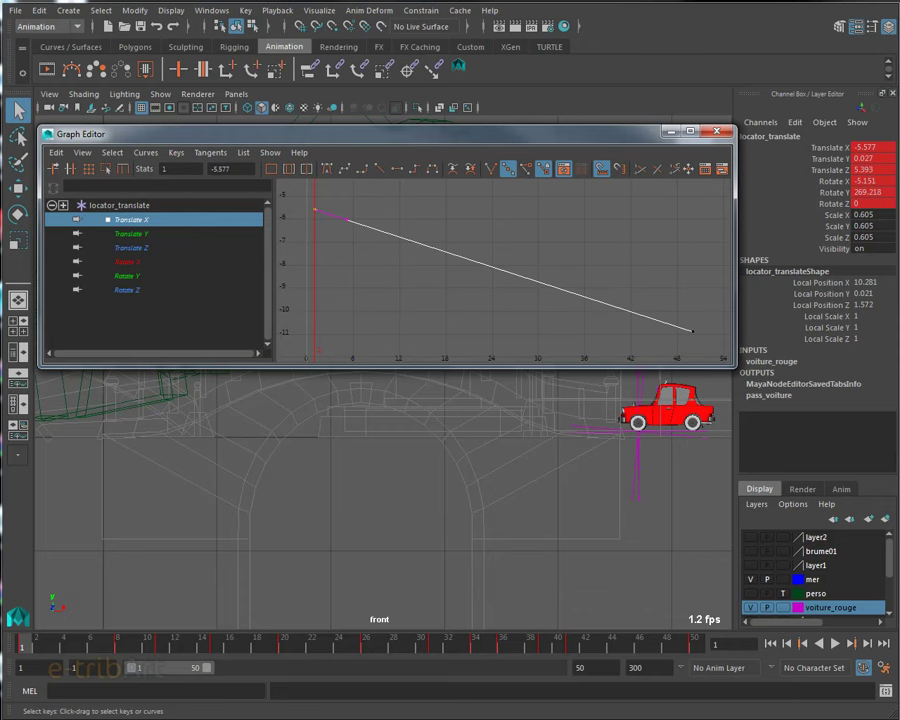
{"action": "key", "text": "alt+Tab"}
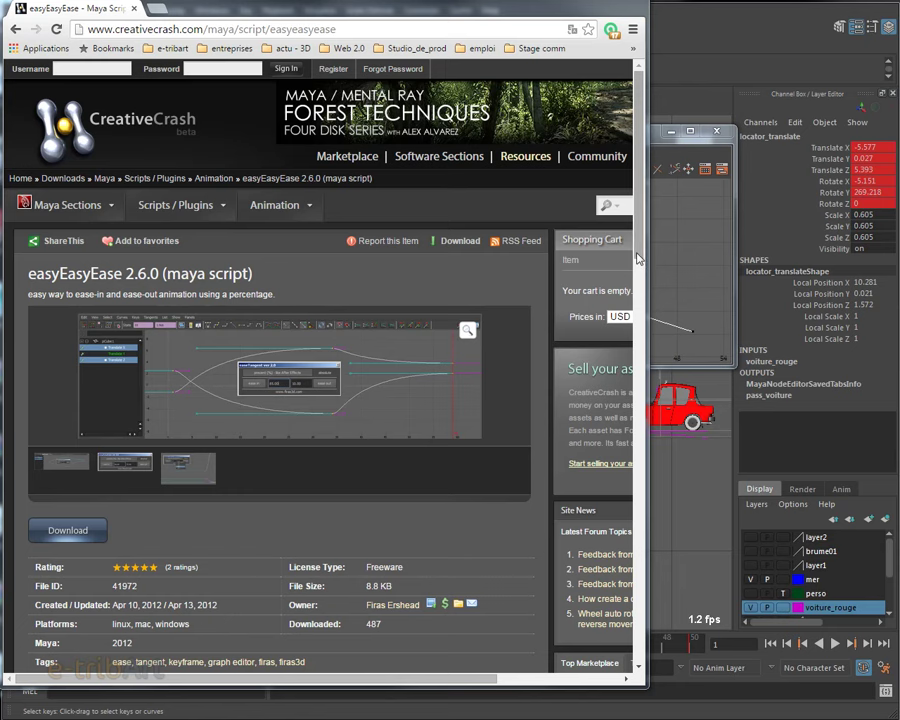
Scroll through the easyEasyEase 2.6.0 page and switch back to Maya.
{"action": "scroll", "coordinate": [637, 305], "scroll_direction": "down", "scroll_amount": 2}
{"action": "scroll", "coordinate": [637, 293], "scroll_direction": "up", "scroll_amount": 2}
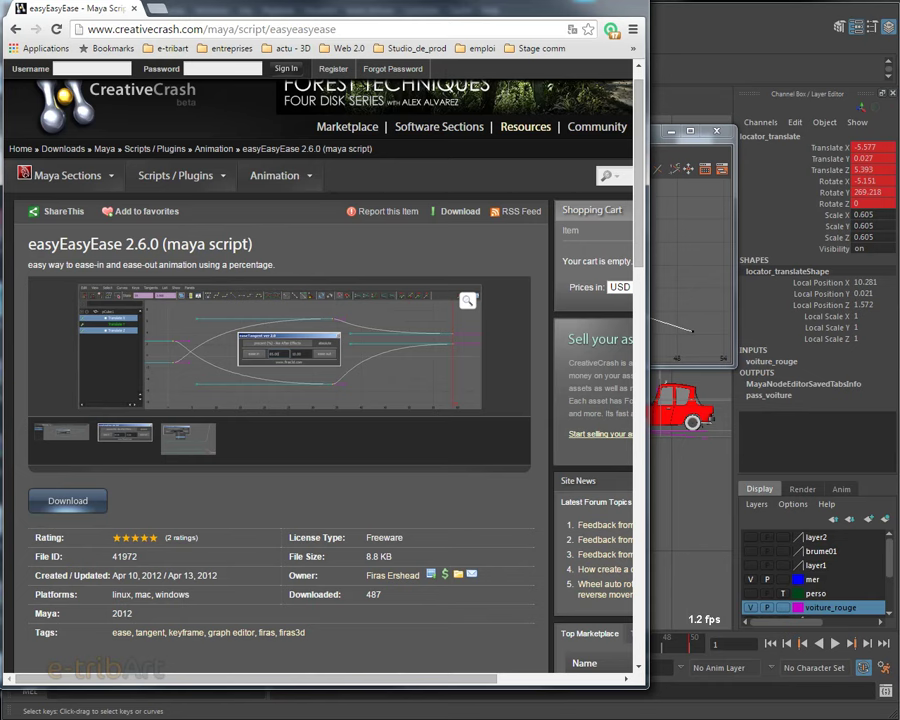
{"action": "key", "text": "alt+Tab"}
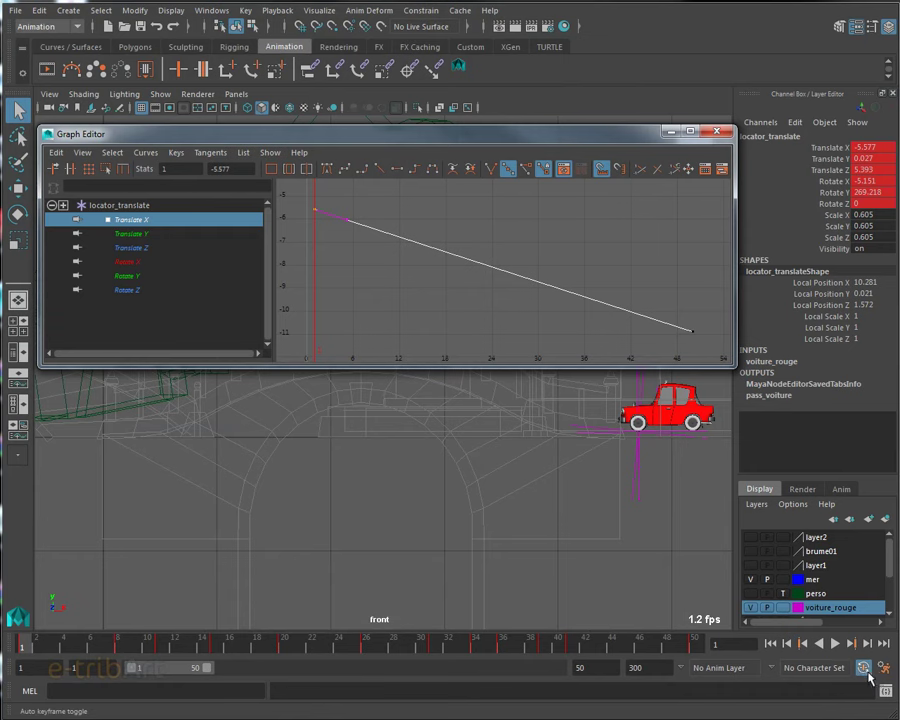
Select all the easyEase MEL code in the Script Editor, add it to the Animation shelf, then close it.
{"action": "left_click", "coordinate": [884, 690]}
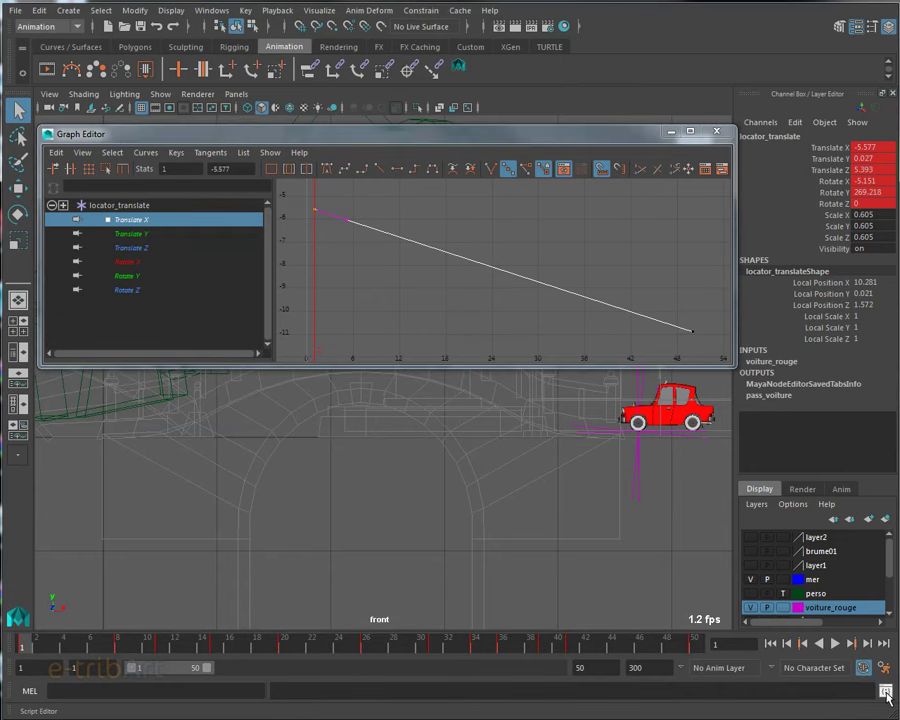
{"action": "left_click_drag", "start_coordinate": [560, 245], "coordinate": [318, 72]}
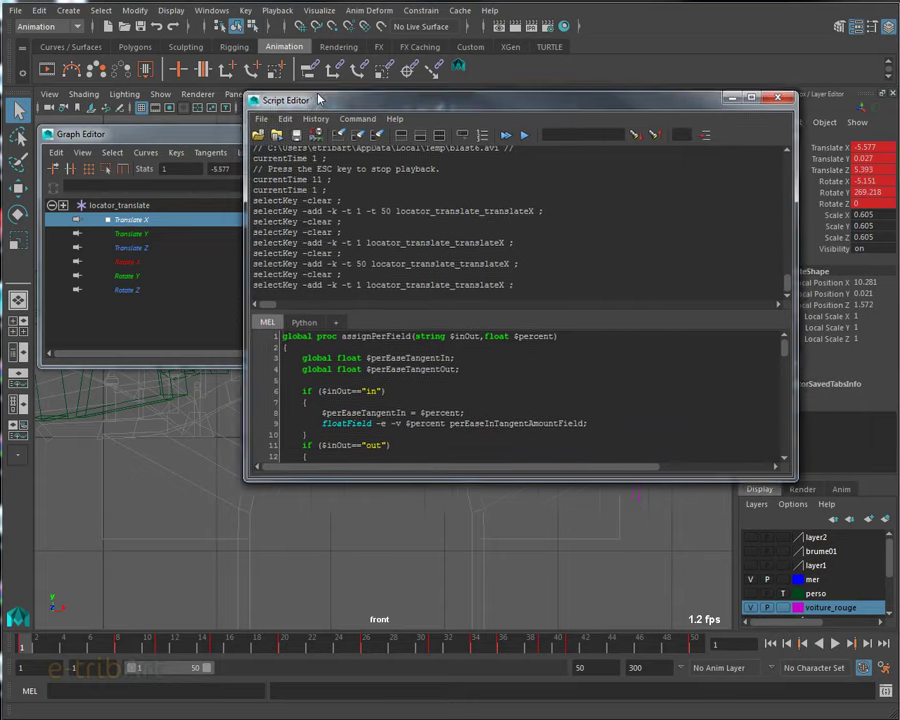
{"action": "left_click_drag", "start_coordinate": [346, 451], "coordinate": [360, 678]}
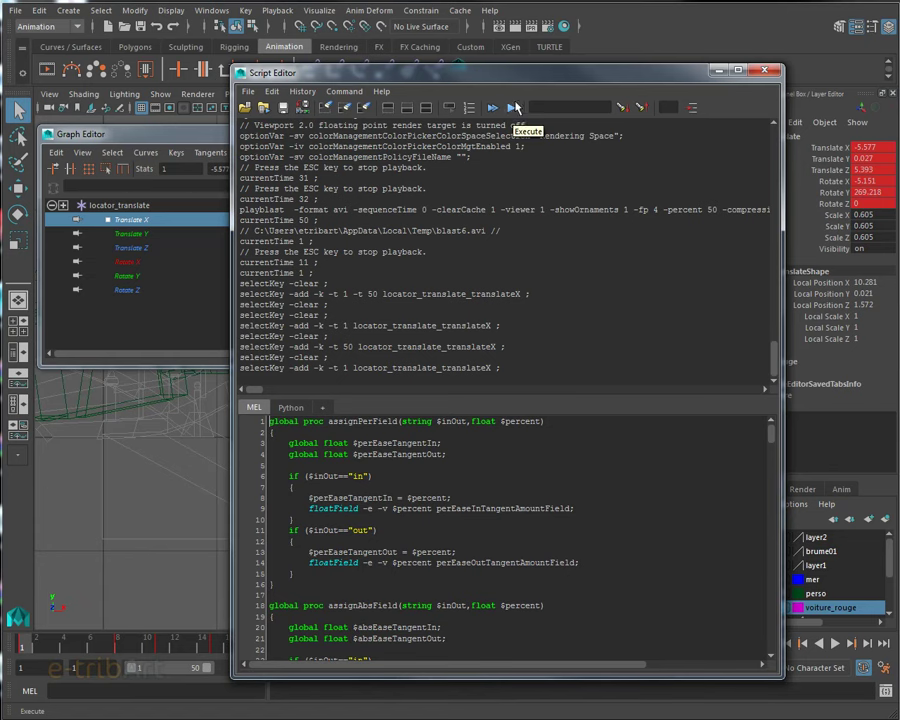
{"action": "left_click_drag", "start_coordinate": [524, 85], "coordinate": [553, 90]}
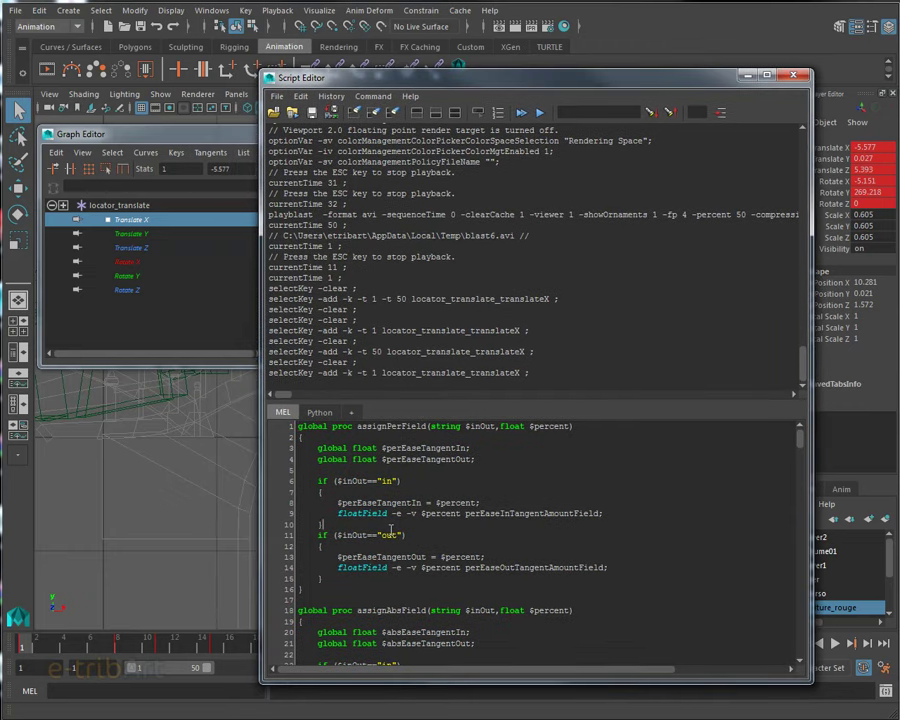
{"action": "key", "text": "ctrl+a"}
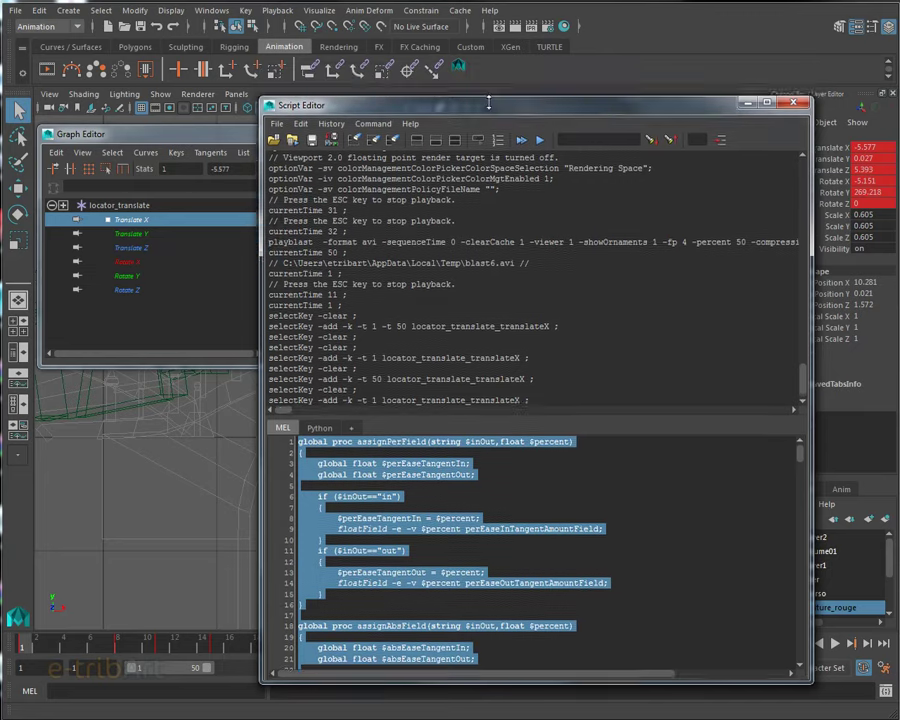
{"action": "left_click_drag", "start_coordinate": [497, 70], "coordinate": [497, 118]}
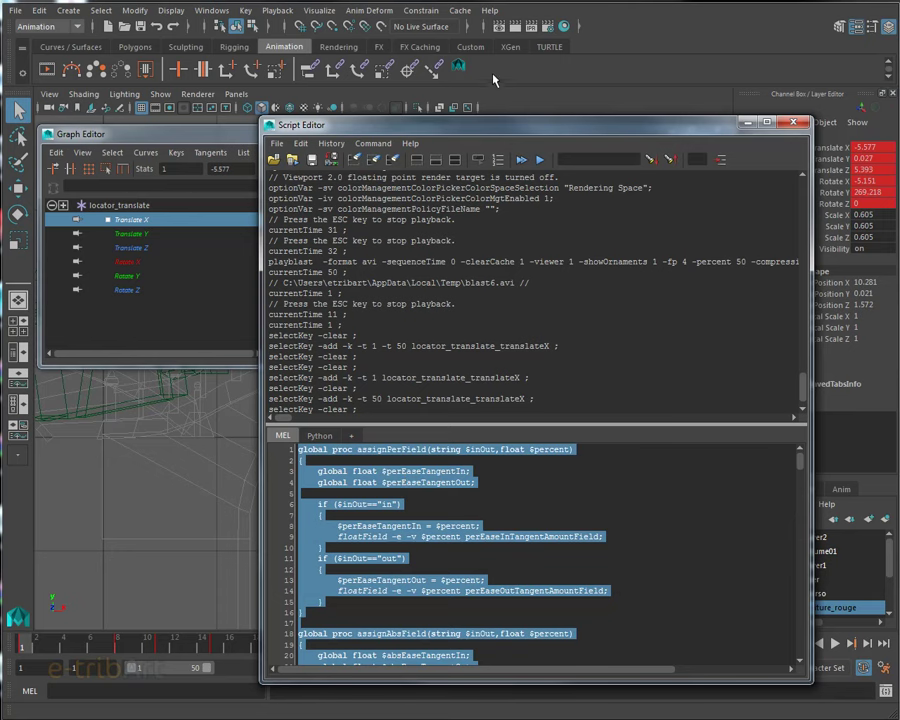
{"action": "left_click_drag", "start_coordinate": [449, 124], "coordinate": [469, 117]}
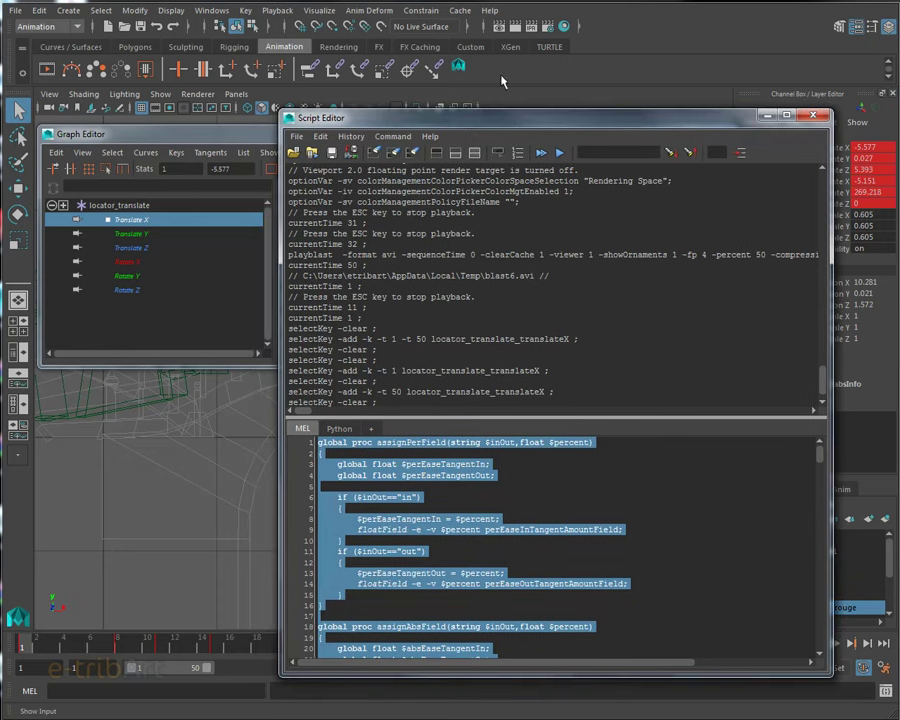
{"action": "left_click_drag", "start_coordinate": [468, 127], "coordinate": [461, 115]}
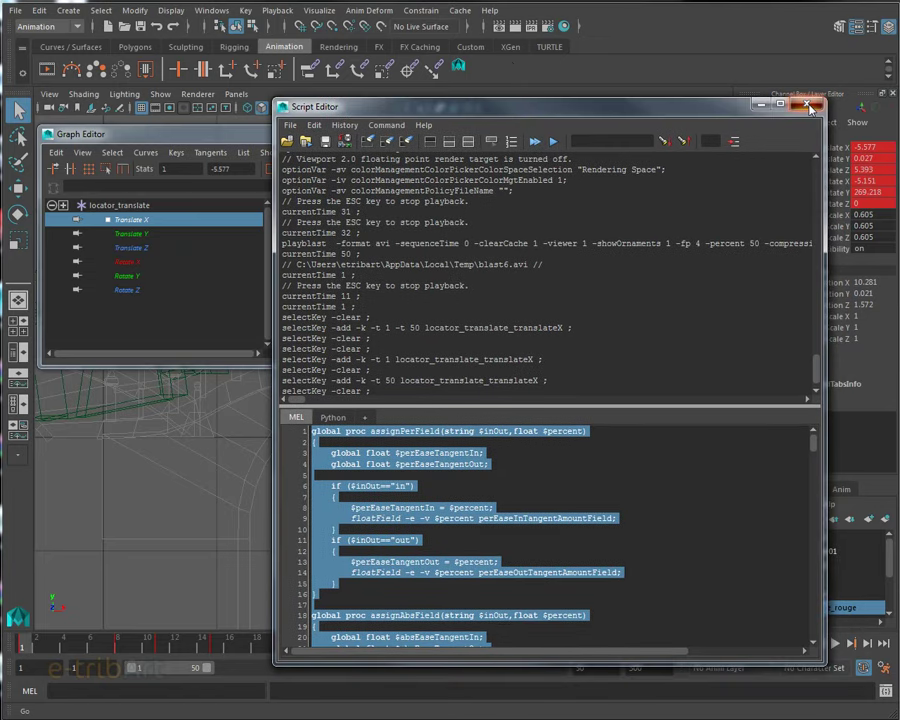
{"action": "left_click", "coordinate": [808, 105]}
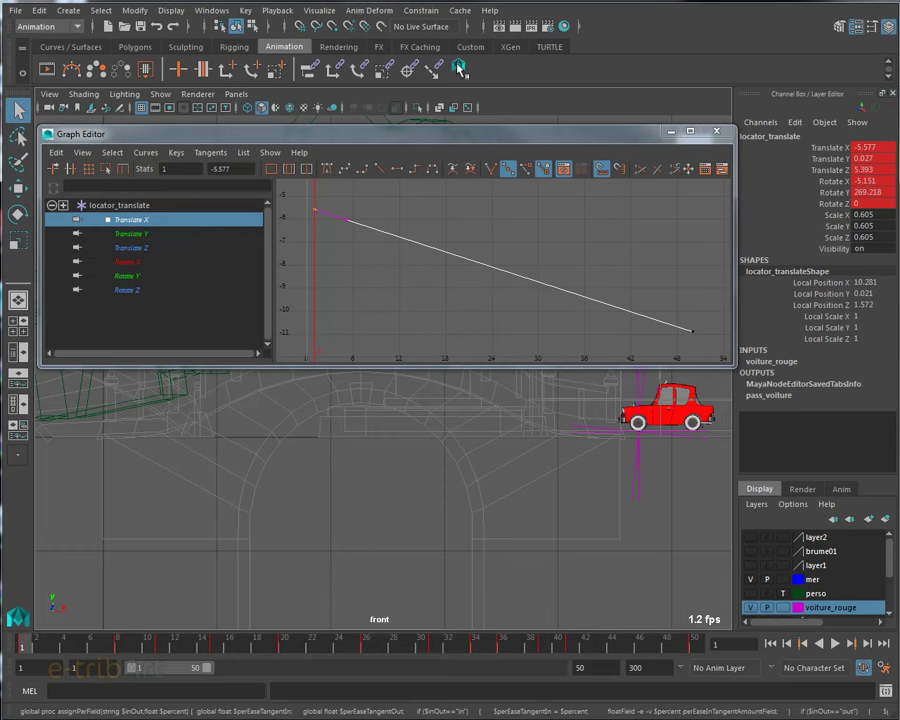
Launch the easyEasyEase 2.6 tool from the shelf and arrange it beside the Graph Editor.
{"action": "left_click", "coordinate": [458, 67]}
{"action": "left_click_drag", "start_coordinate": [516, 124], "coordinate": [566, 57]}
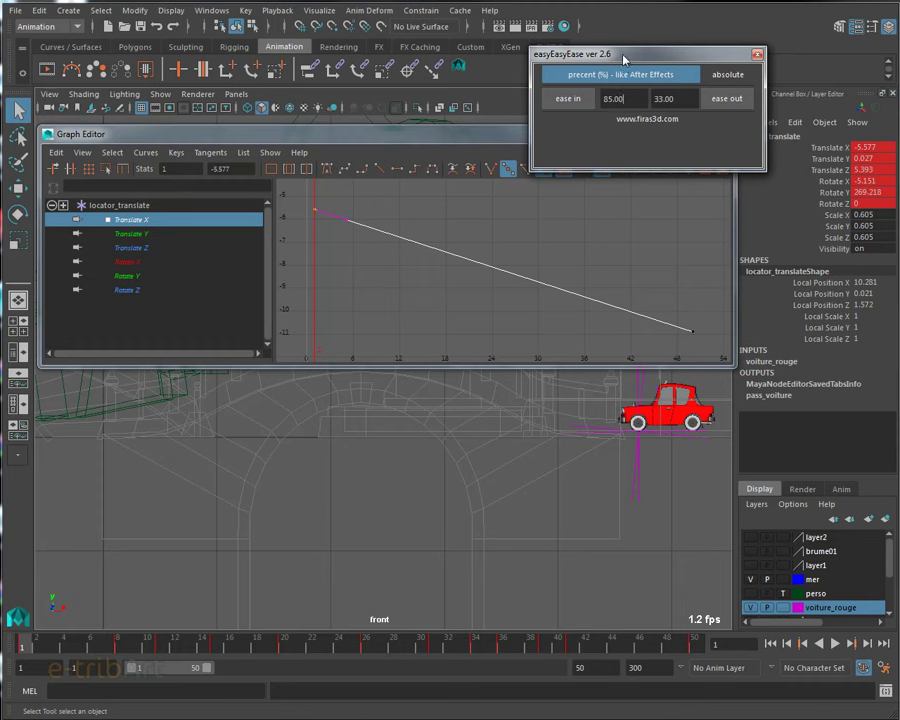
{"action": "left_click_drag", "start_coordinate": [620, 56], "coordinate": [588, 66]}
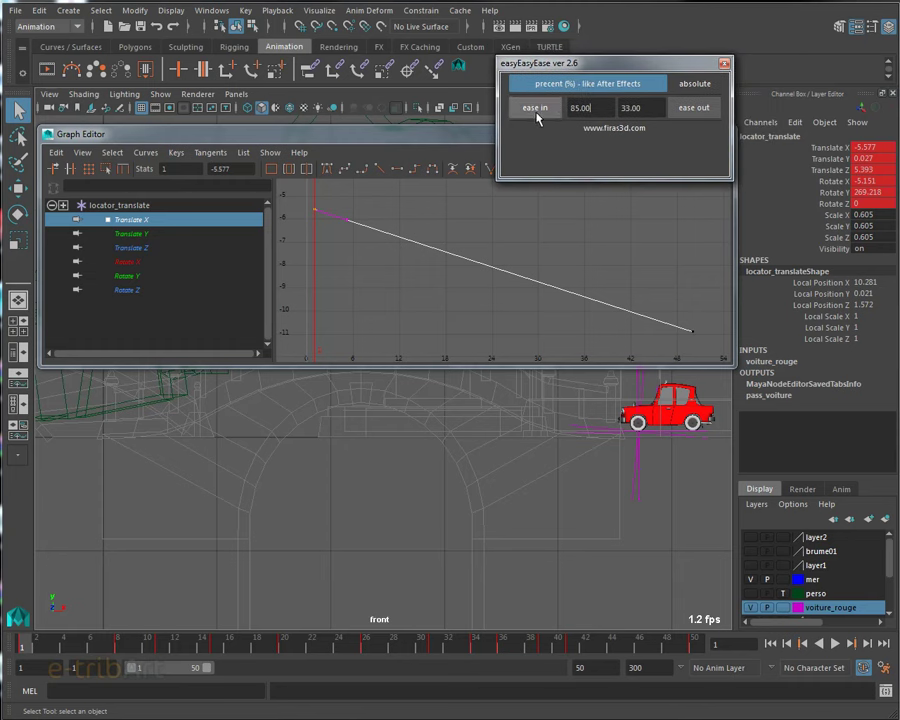
{"action": "left_click", "coordinate": [692, 112]}
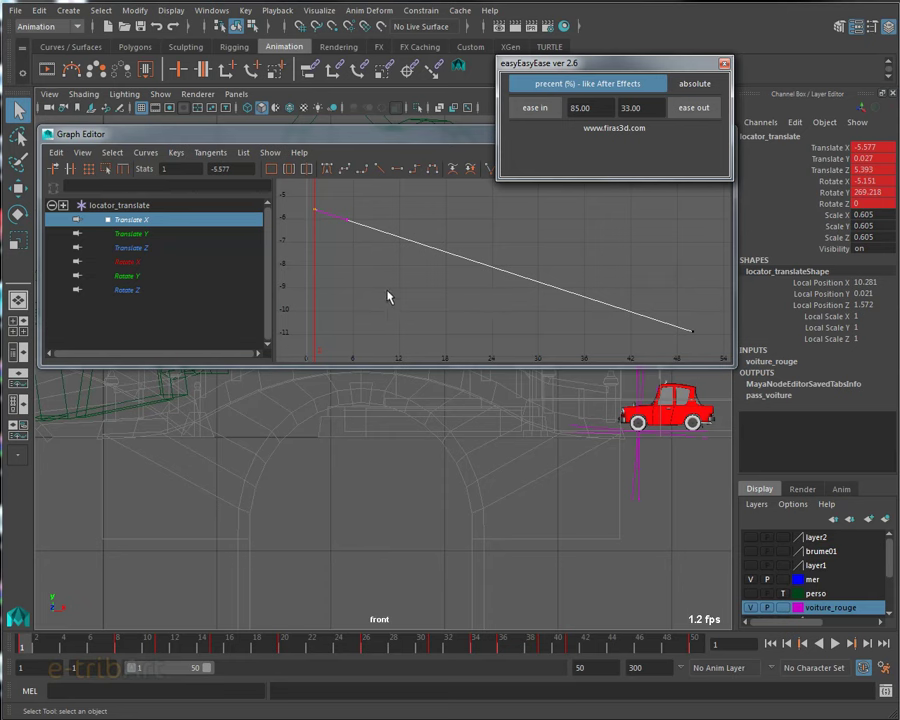
{"action": "left_click", "coordinate": [298, 207]}
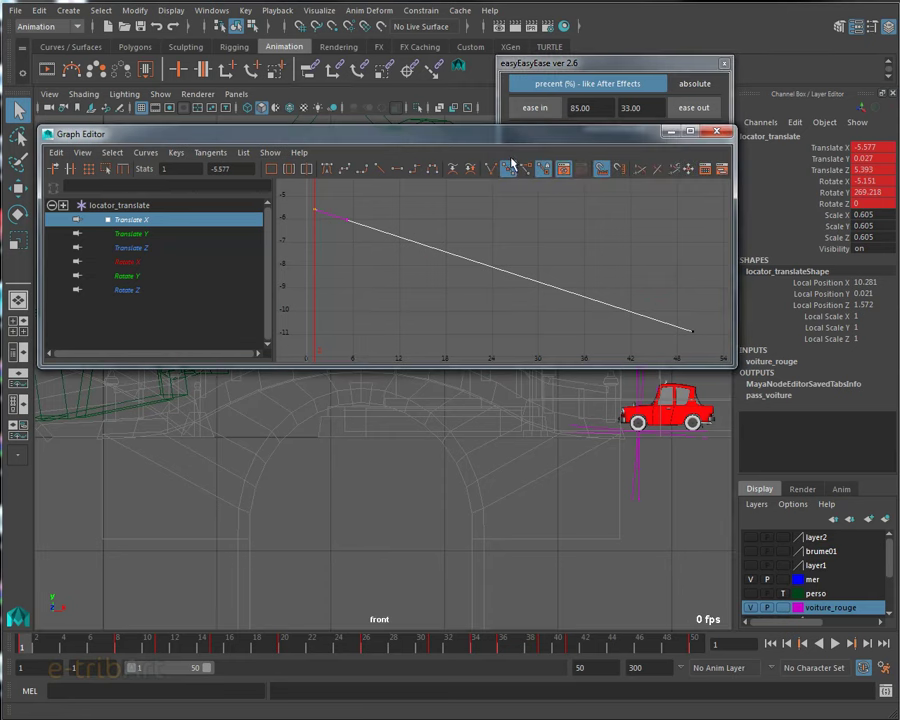
{"action": "left_click_drag", "start_coordinate": [514, 136], "coordinate": [515, 161]}
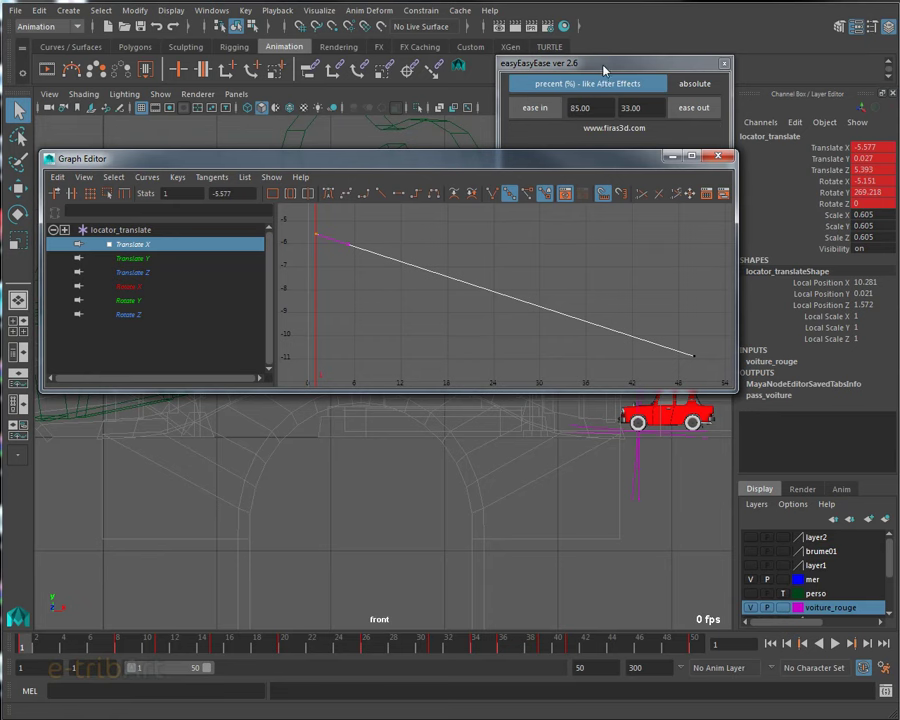
{"action": "left_click_drag", "start_coordinate": [603, 70], "coordinate": [605, 52]}
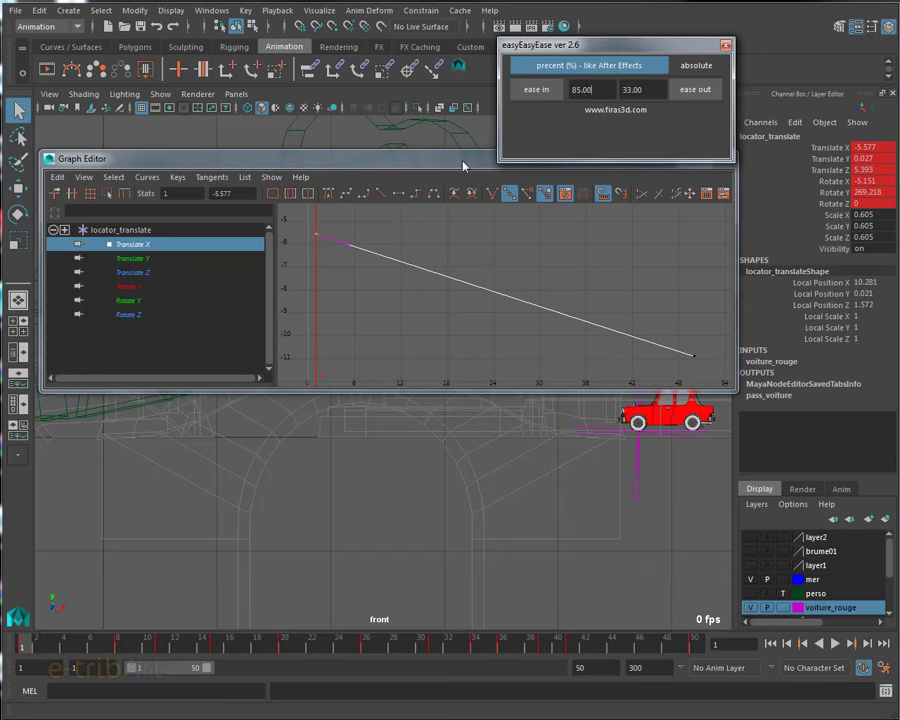
{"action": "left_click_drag", "start_coordinate": [463, 158], "coordinate": [458, 116]}
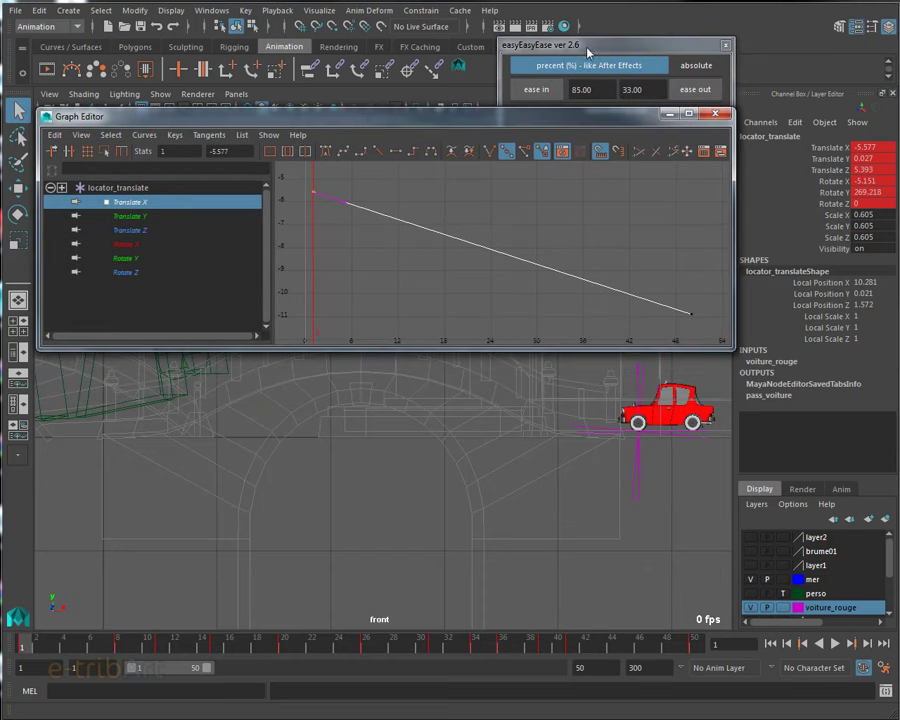
{"action": "left_click_drag", "start_coordinate": [586, 46], "coordinate": [604, 44]}
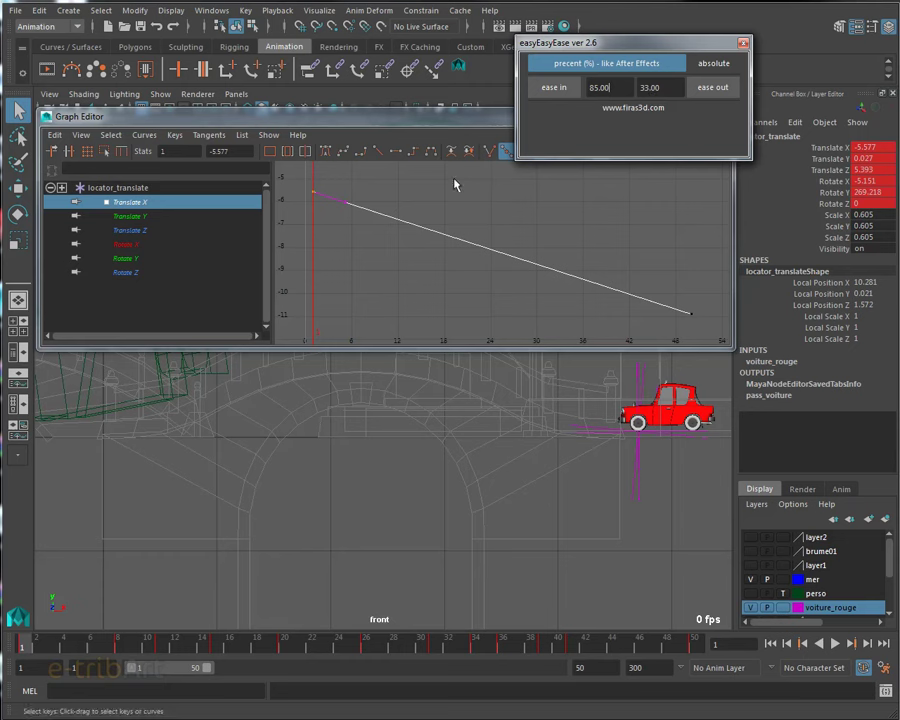
Apply ease out to the first Translate X key with the easyEase tool.
{"action": "left_click", "coordinate": [306, 193]}
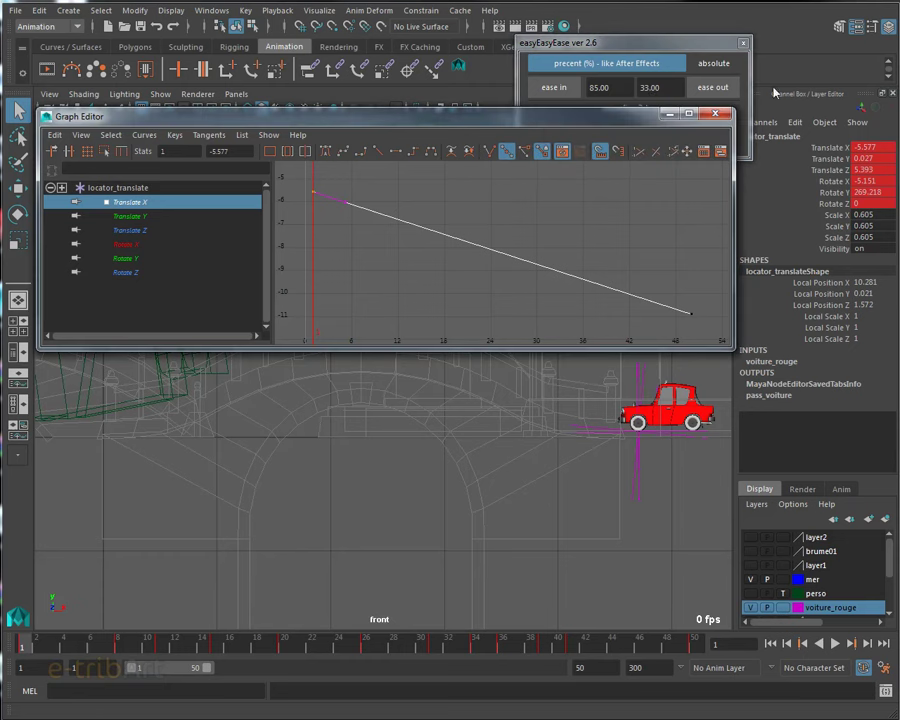
{"action": "left_click", "coordinate": [712, 88]}
{"action": "left_click", "coordinate": [712, 88]}
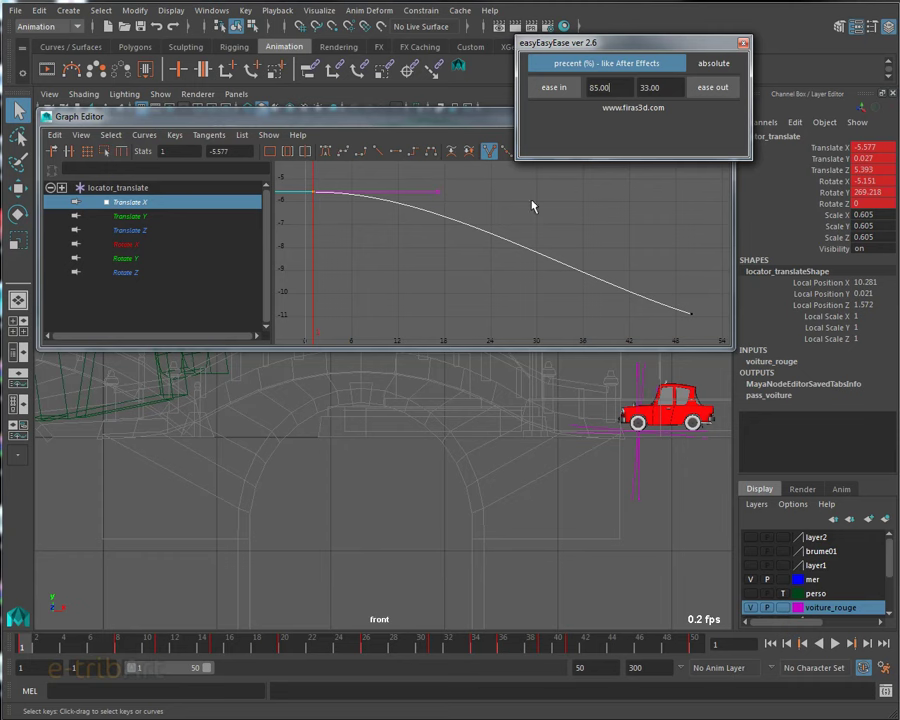
{"action": "left_click", "coordinate": [449, 127]}
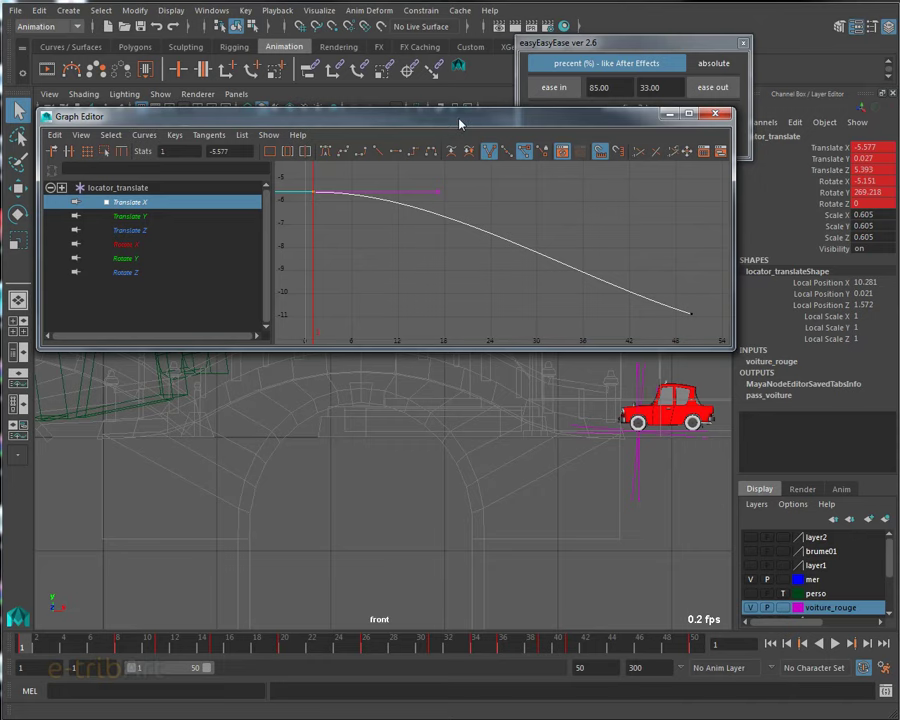
{"action": "left_click_drag", "start_coordinate": [449, 130], "coordinate": [449, 208]}
{"action": "left_click_drag", "start_coordinate": [581, 44], "coordinate": [677, 64]}
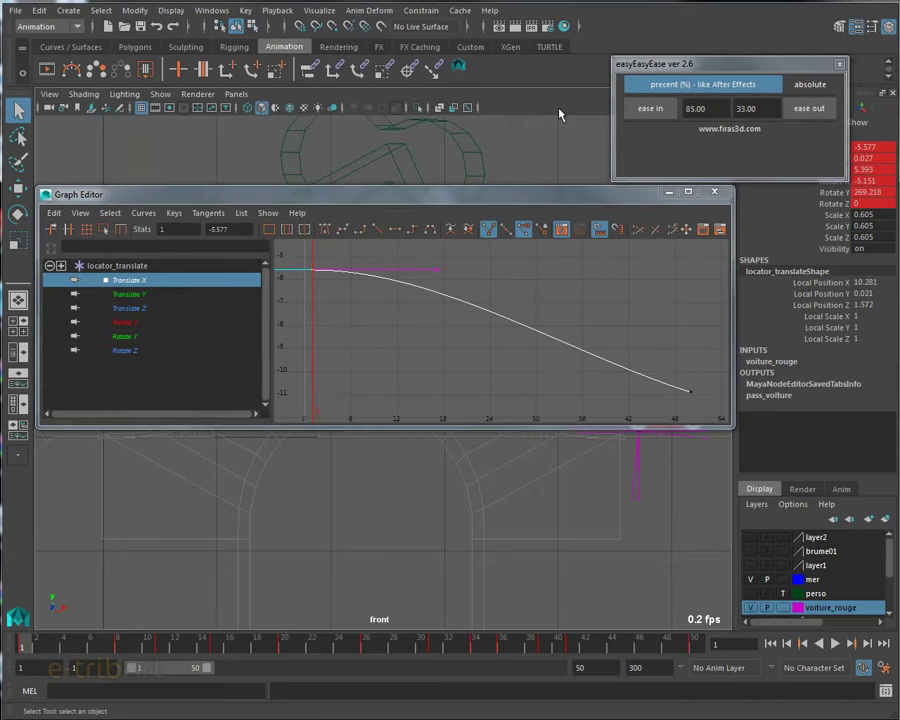
{"action": "left_click", "coordinate": [516, 199]}
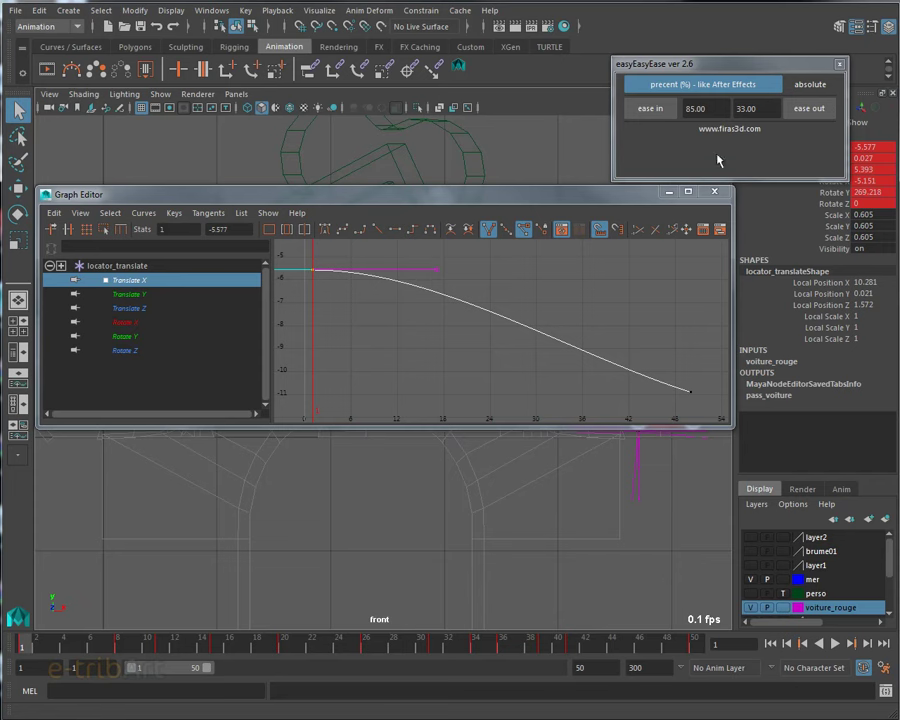
Ease out of the first Translate X key, first at 10% and then at 30%.
{"action": "left_click", "coordinate": [771, 110]}
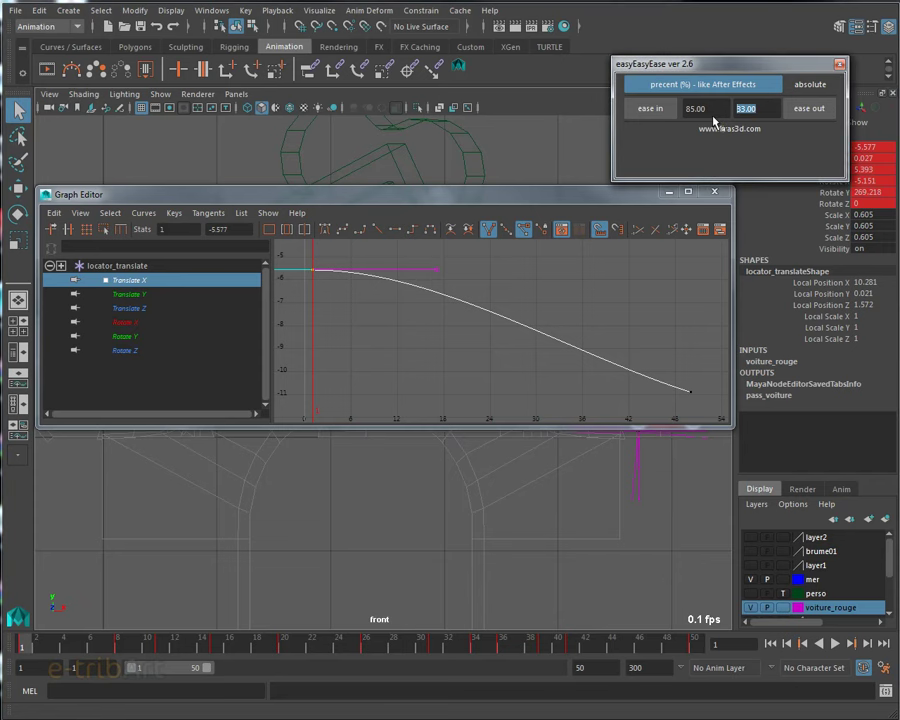
{"action": "type", "text": "10"}
{"action": "key", "text": "Return"}
{"action": "left_click", "coordinate": [812, 109]}
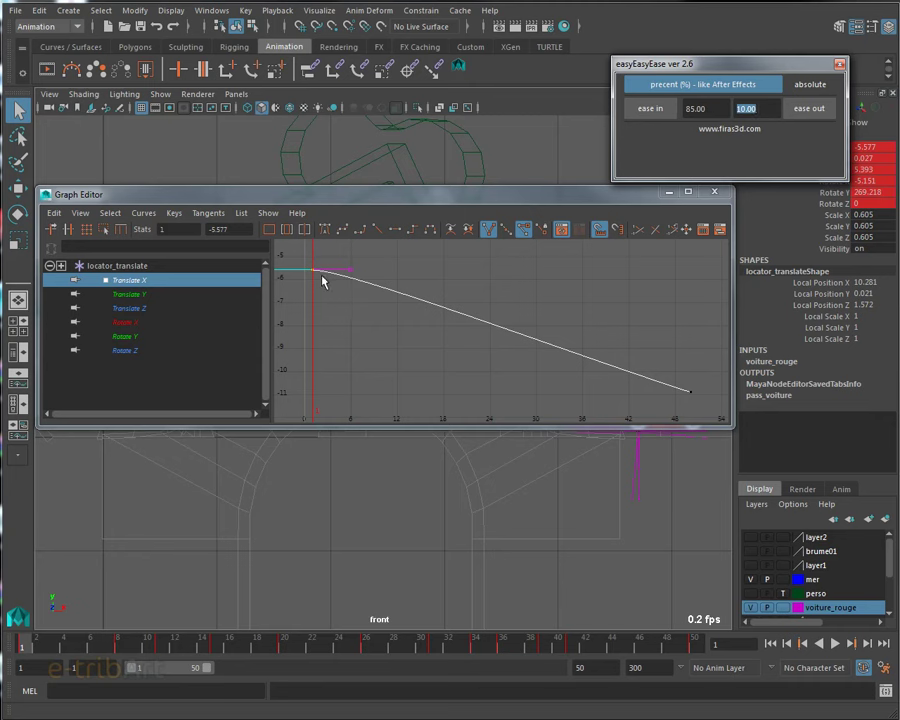
{"action": "left_click", "coordinate": [765, 109]}
{"action": "left_click_drag", "start_coordinate": [768, 112], "coordinate": [712, 127]}
{"action": "type", "text": "30"}
{"action": "left_click", "coordinate": [805, 110]}
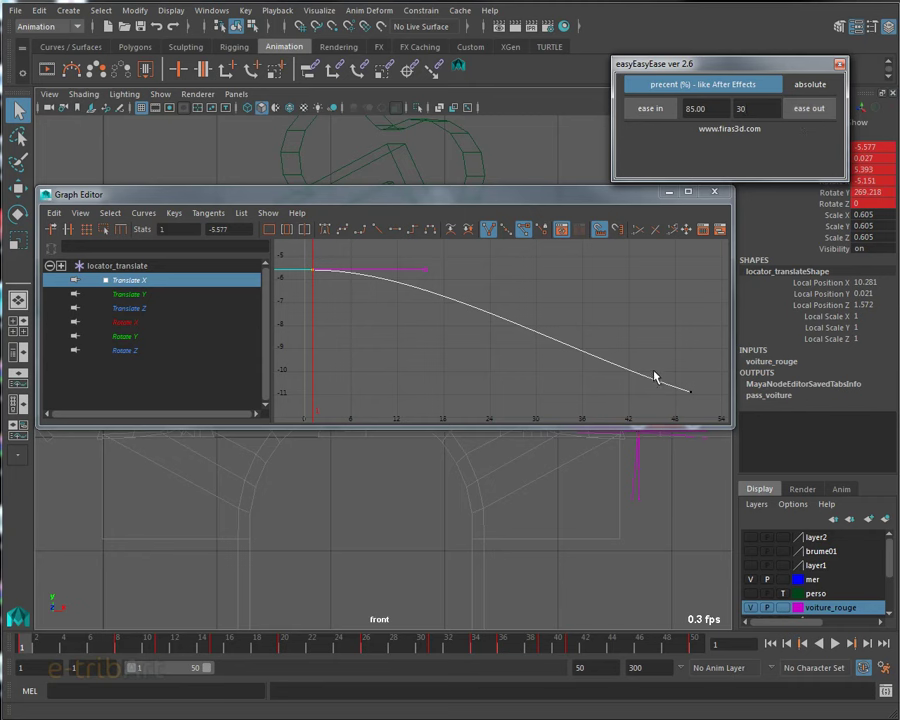
Select the frame-50 key and ease into it at 85%.
{"action": "left_click_drag", "start_coordinate": [655, 377], "coordinate": [701, 413]}
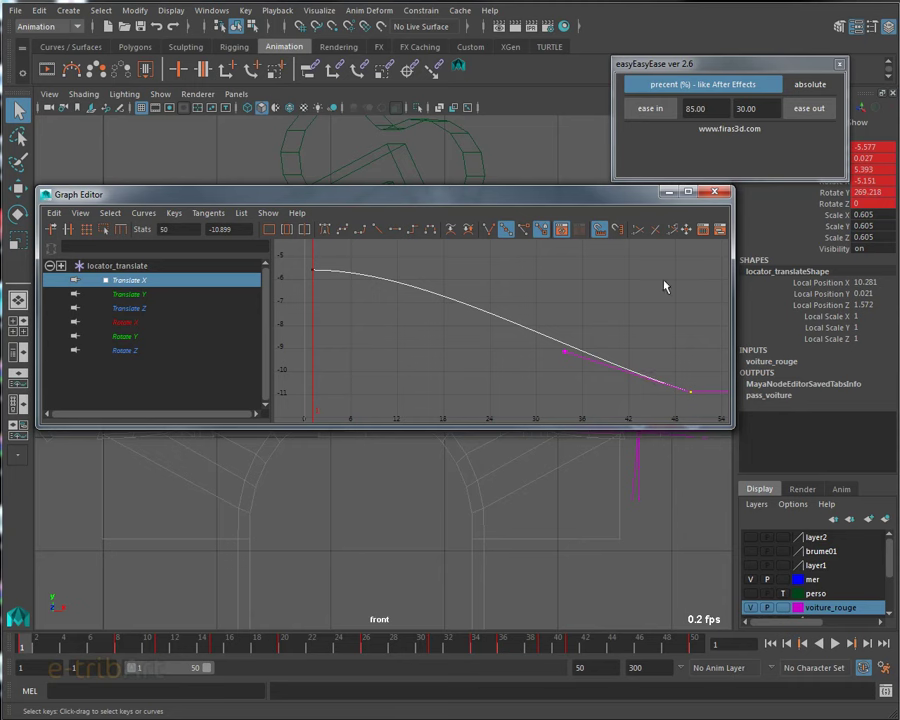
{"action": "left_click", "coordinate": [648, 108]}
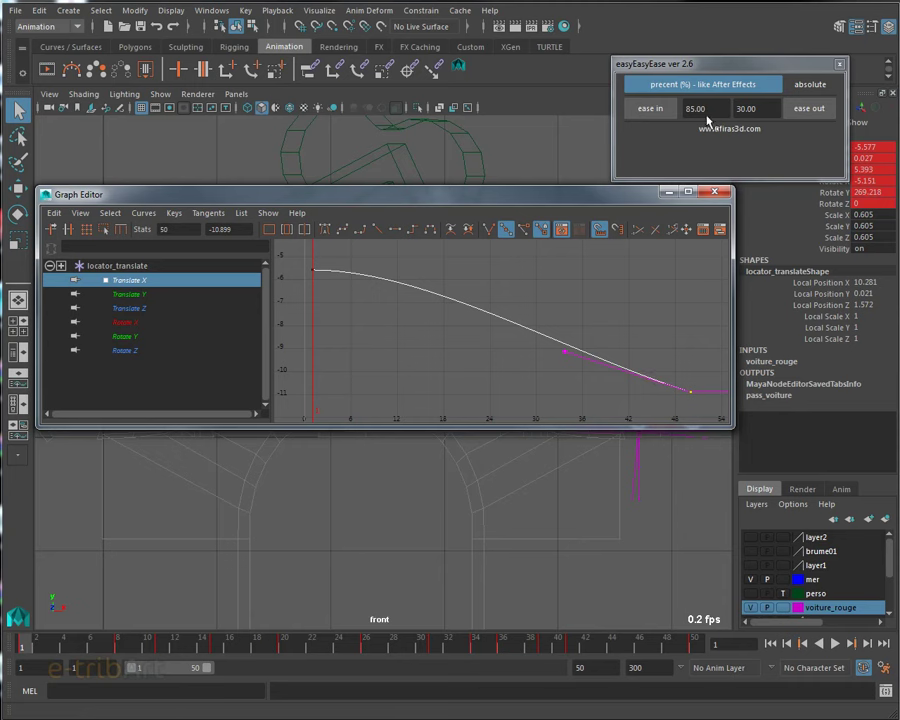
{"action": "left_click", "coordinate": [660, 110]}
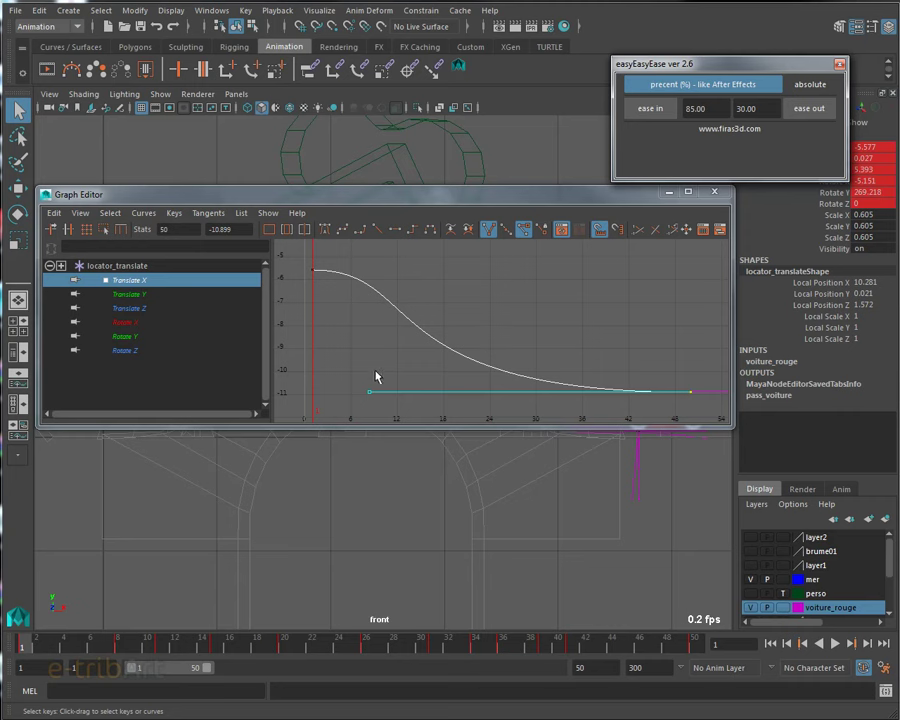
Change the ease-in on the last Translate X key to 45%.
{"action": "left_click_drag", "start_coordinate": [716, 112], "coordinate": [678, 113]}
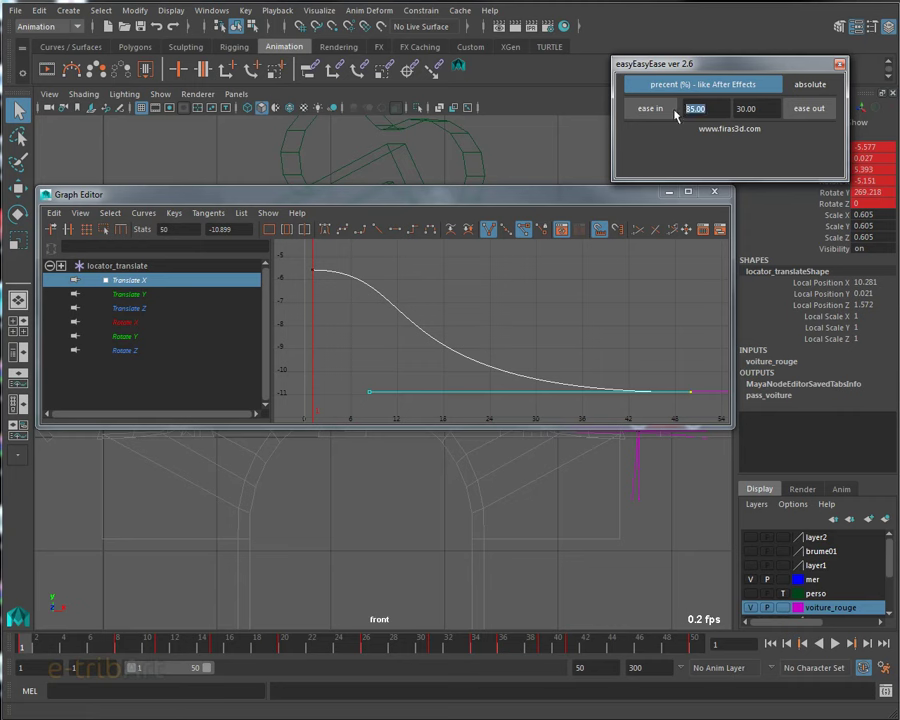
{"action": "type", "text": "45"}
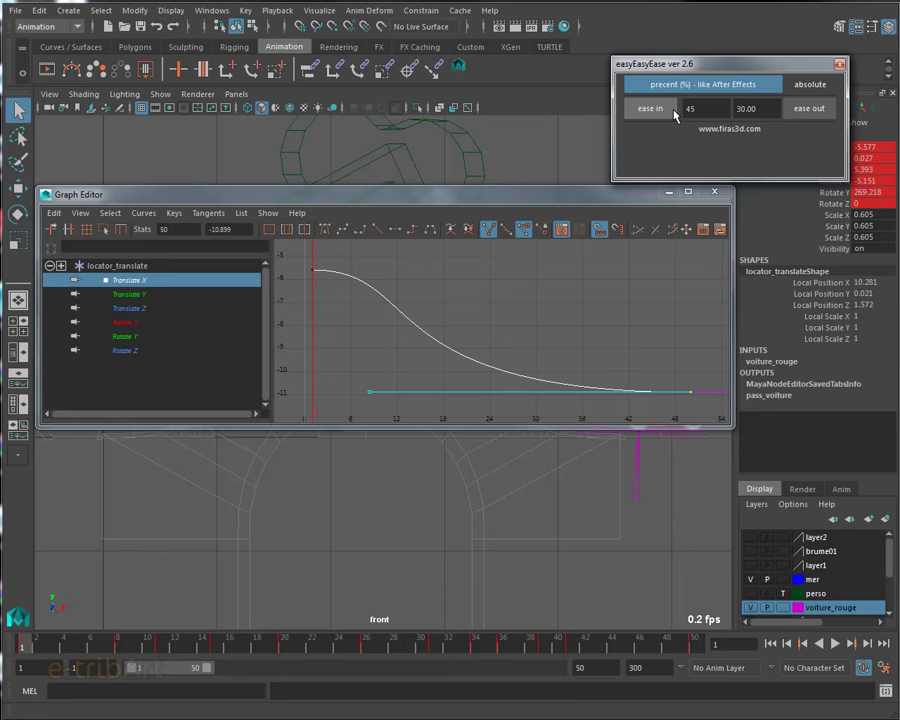
{"action": "left_click", "coordinate": [652, 110]}
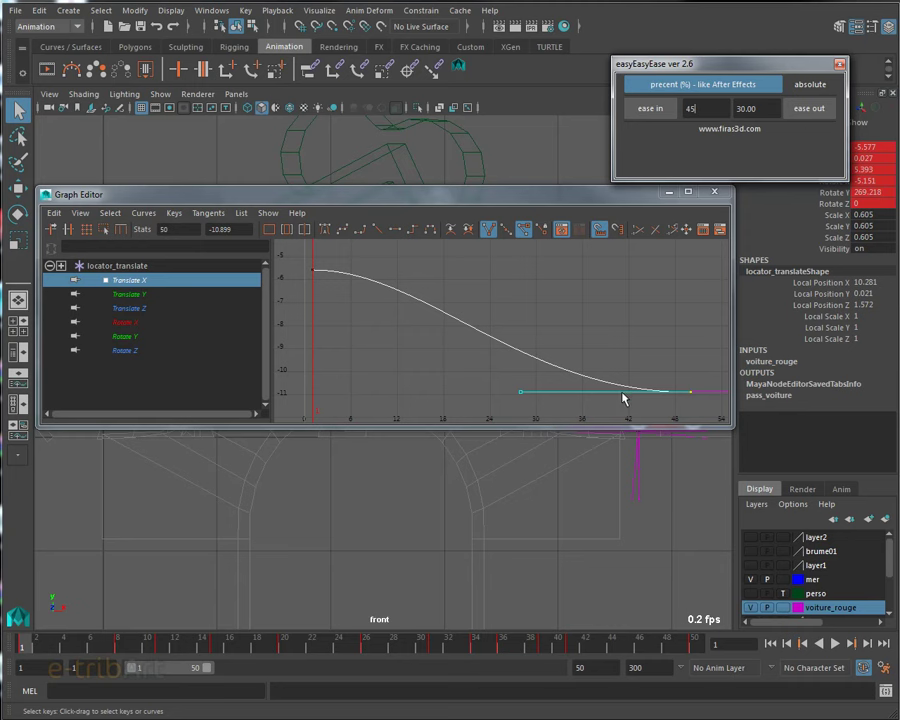
Reposition the Graph Editor and inspect the first and last keys, leaving only the last key selected.
{"action": "left_click_drag", "start_coordinate": [535, 200], "coordinate": [641, 212]}
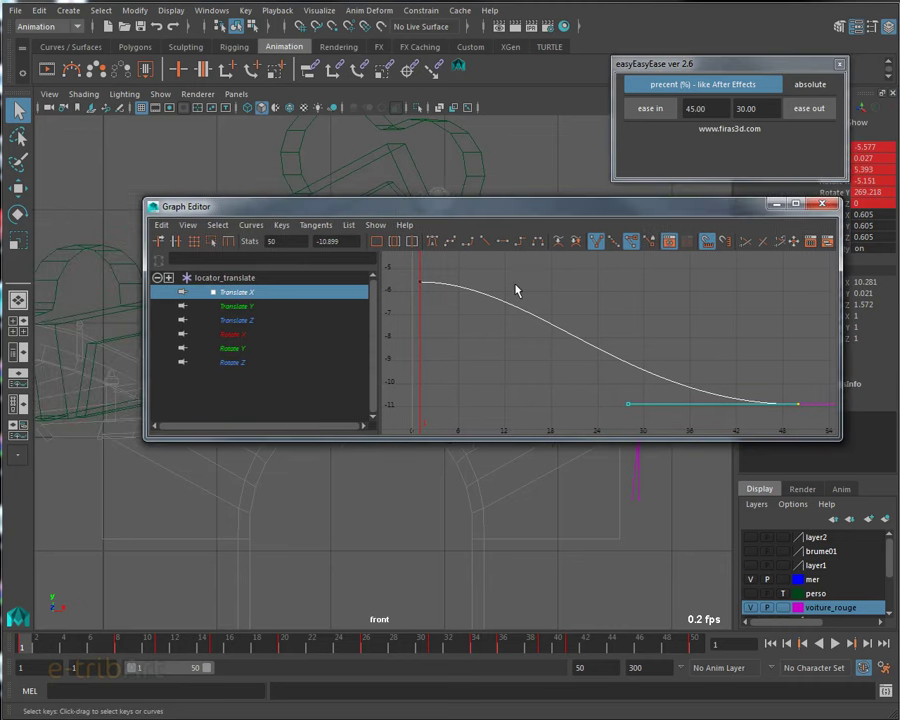
{"action": "left_click_drag", "start_coordinate": [450, 307], "coordinate": [455, 310]}
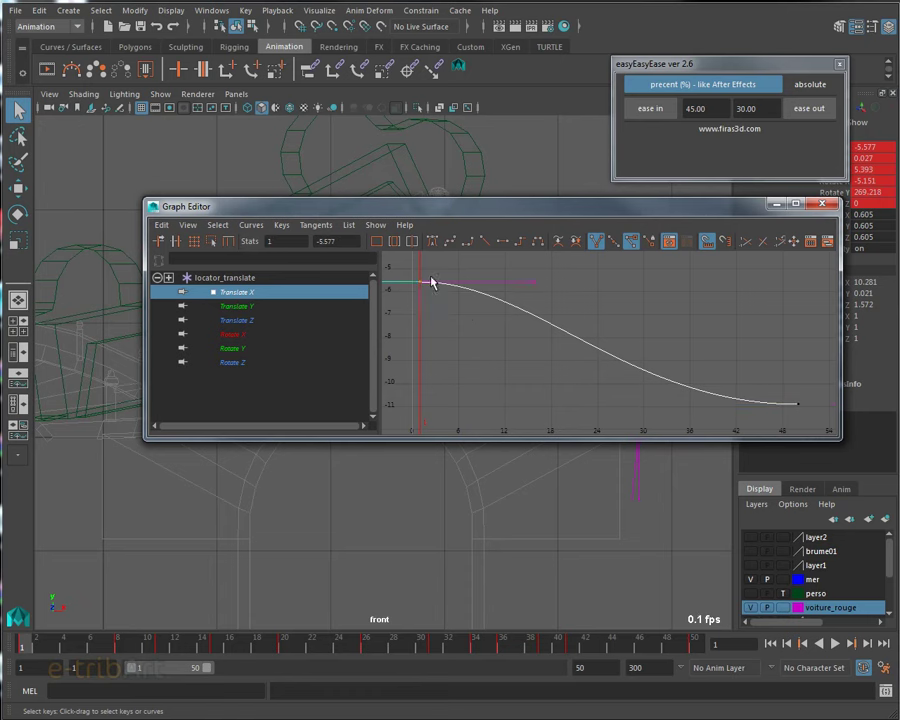
{"action": "left_click_drag", "start_coordinate": [785, 395], "coordinate": [812, 425]}
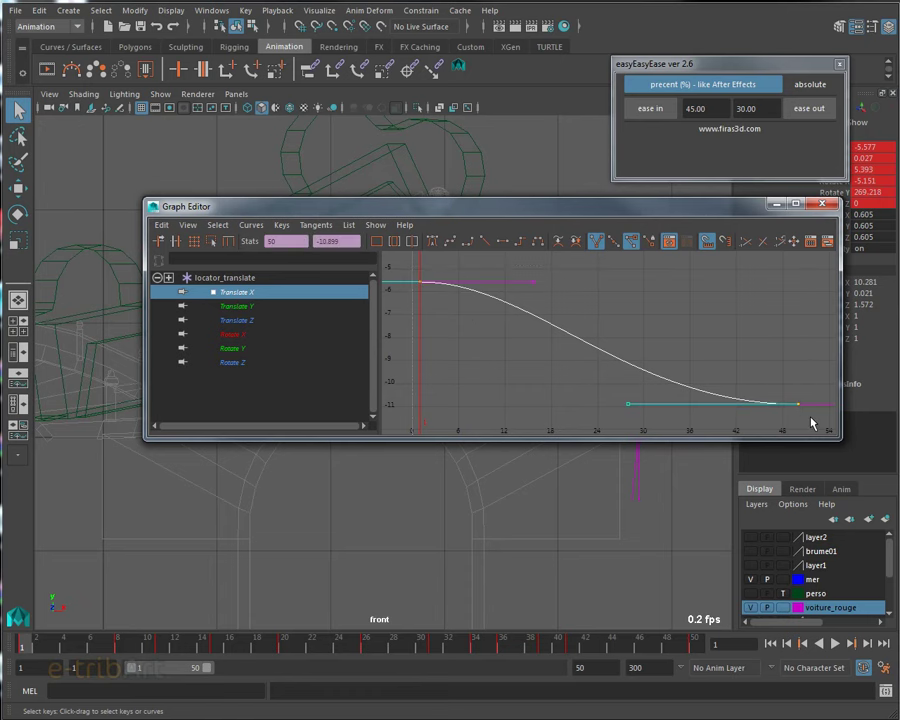
{"action": "left_click", "coordinate": [628, 406]}
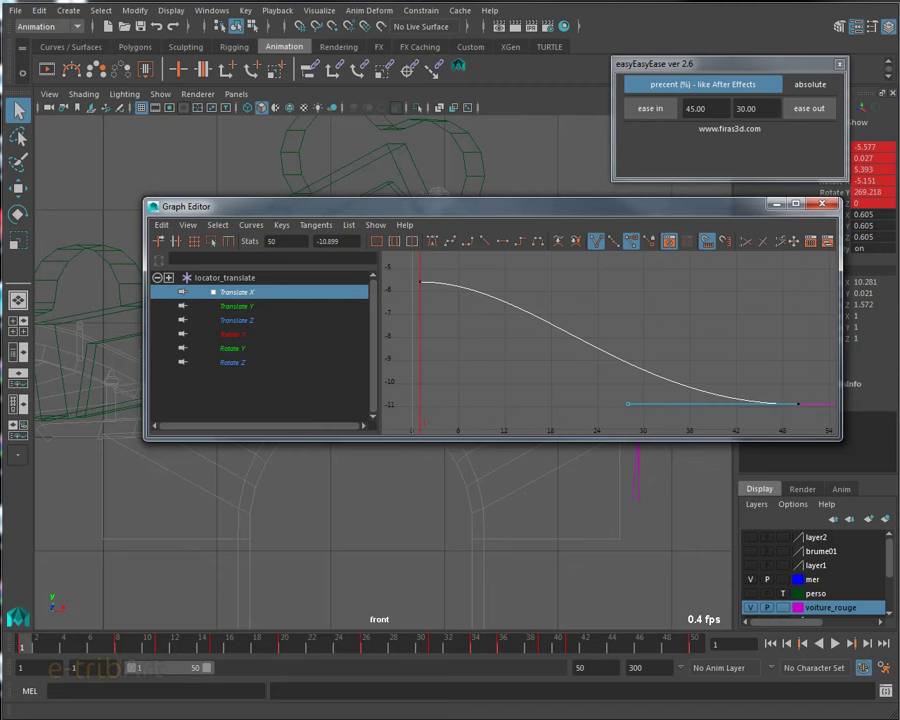
Undo the edit and drag the last key's tangent by hand with Move Nearest Picked Key.
{"action": "key", "text": "ctrl+z"}
{"action": "key", "text": "w"}
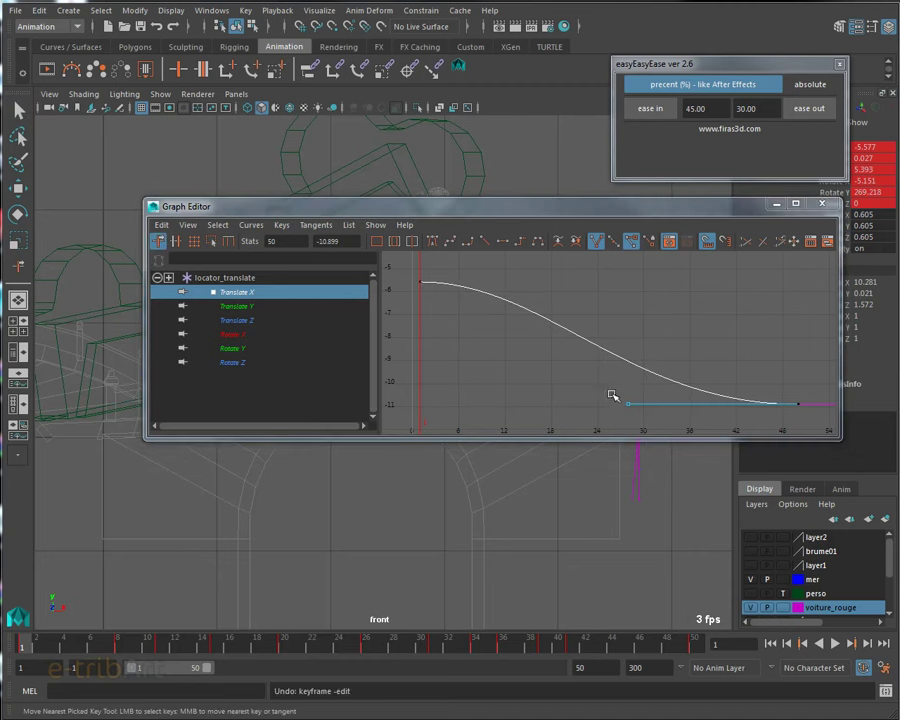
{"action": "left_click", "coordinate": [160, 245]}
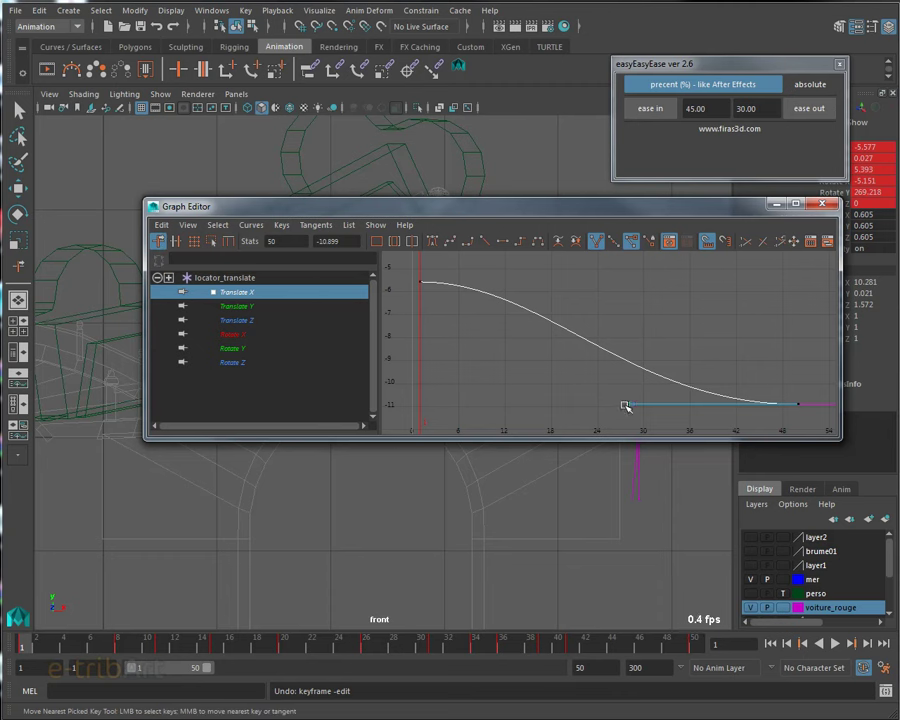
{"action": "mouse_move", "coordinate": [629, 404]}
{"action": "middle_mouse_down"}
{"action": "mouse_move", "coordinate": [524, 404]}
{"action": "mouse_move", "coordinate": [612, 403]}
{"action": "middle_mouse_up"}
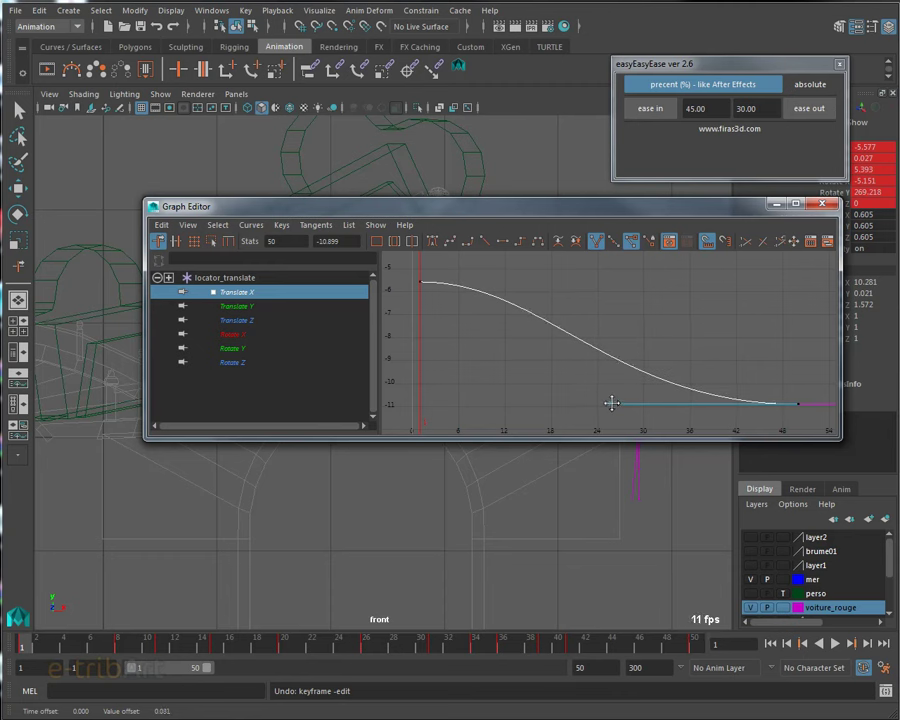
Reshape the curve around the frame-50 key and reapply the 45% ease-in.
{"action": "left_click", "coordinate": [283, 225]}
{"action": "mouse_move", "coordinate": [315, 224]}
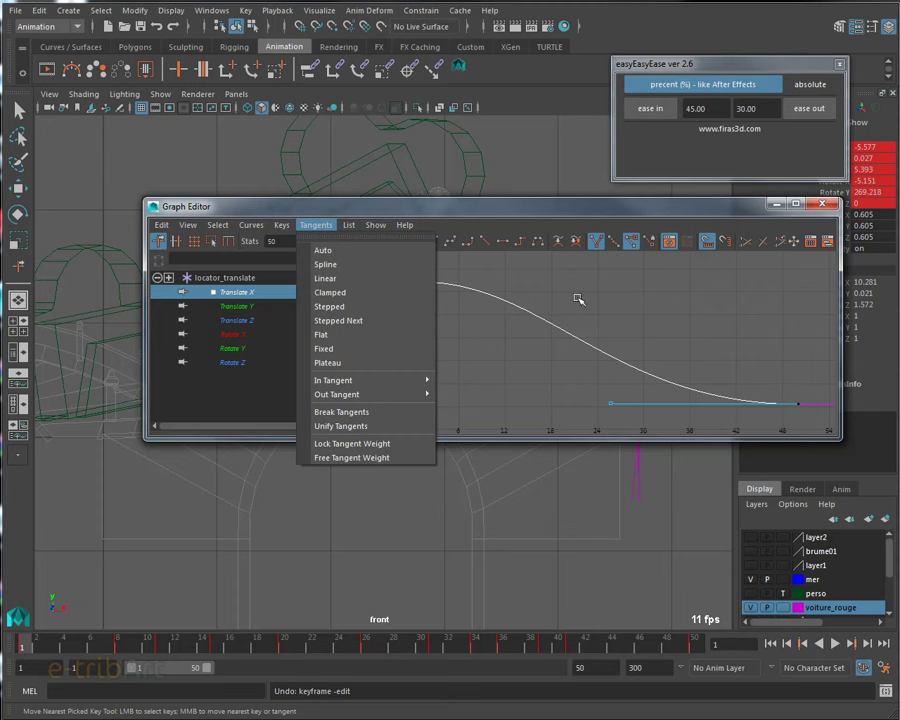
{"action": "left_click", "coordinate": [568, 216]}
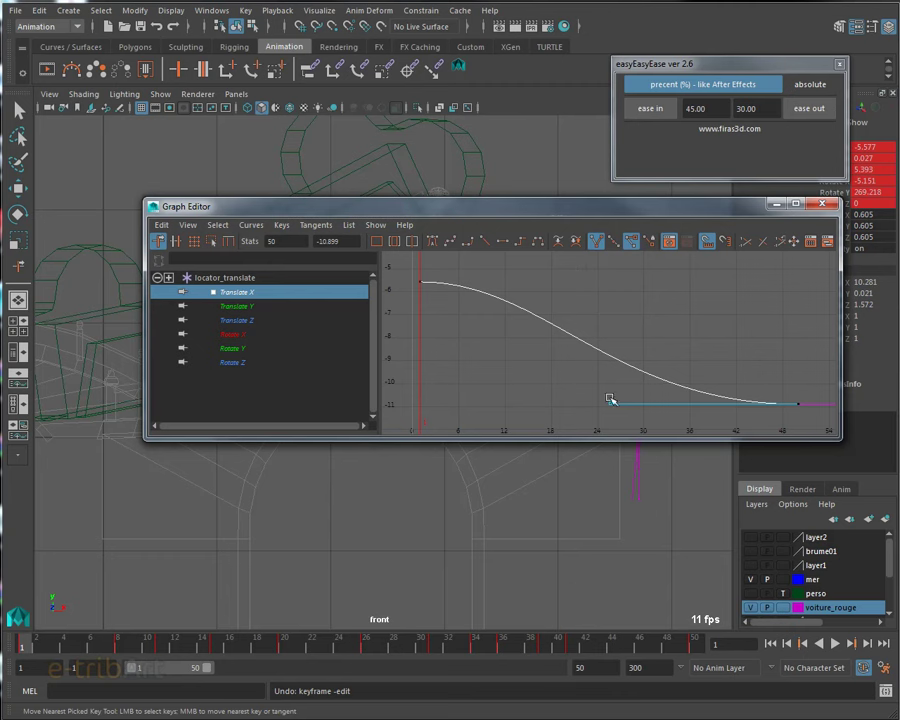
{"action": "mouse_move", "coordinate": [615, 408]}
{"action": "middle_mouse_down"}
{"action": "mouse_move", "coordinate": [693, 406]}
{"action": "mouse_move", "coordinate": [600, 405]}
{"action": "middle_mouse_up"}
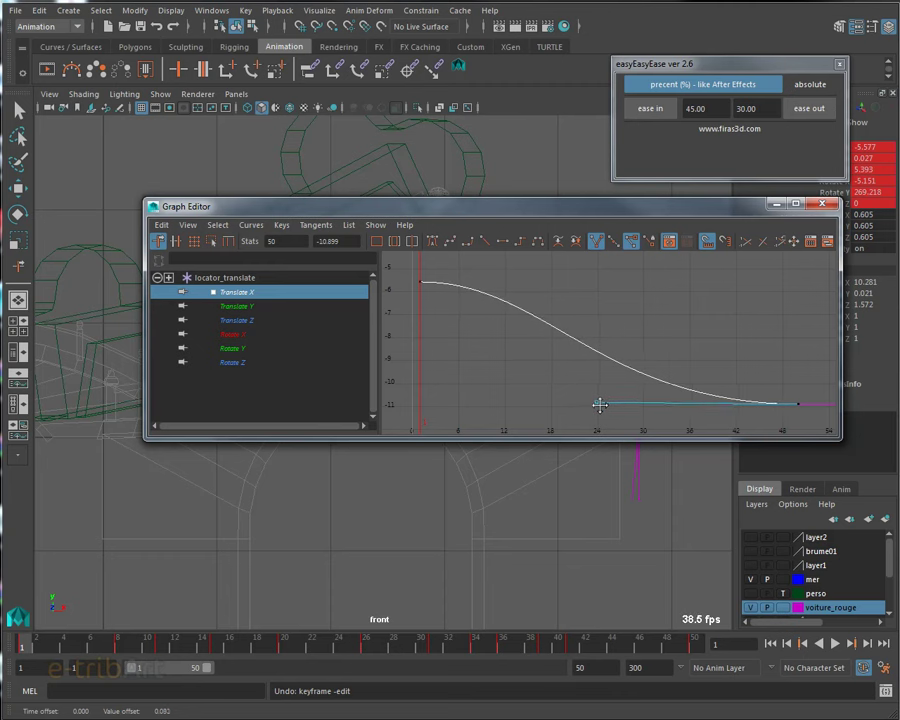
{"action": "left_click", "coordinate": [662, 113]}
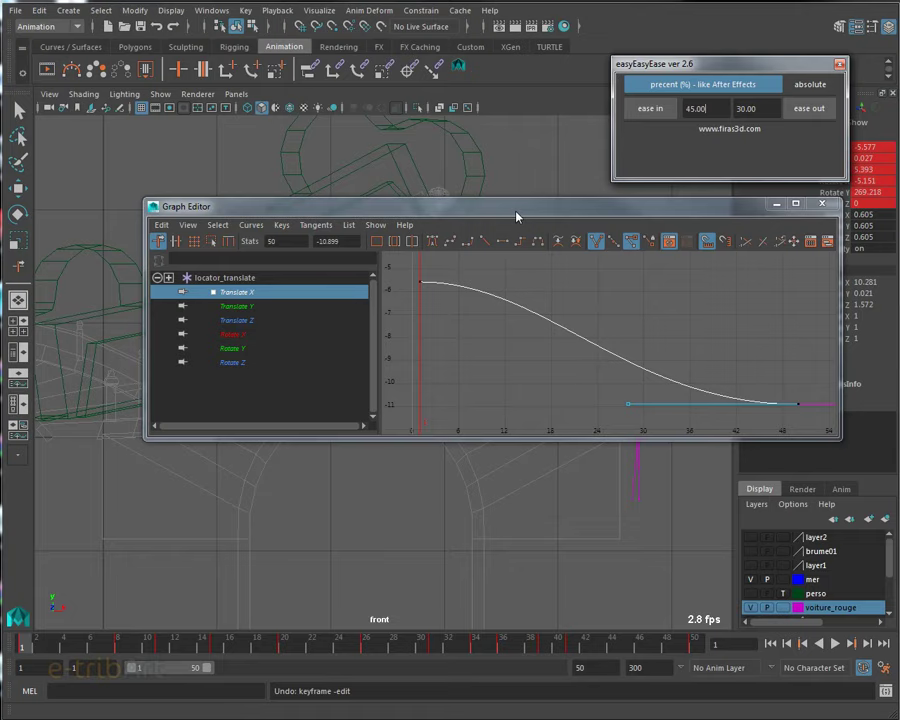
Move the Graph Editor up to reveal the bridge, play the eased drive, and stop at frame 19.
{"action": "mouse_move", "coordinate": [517, 216]}
{"action": "left_mouse_down"}
{"action": "mouse_move", "coordinate": [0, 400]}
{"action": "mouse_move", "coordinate": [716, 28]}
{"action": "left_mouse_up"}
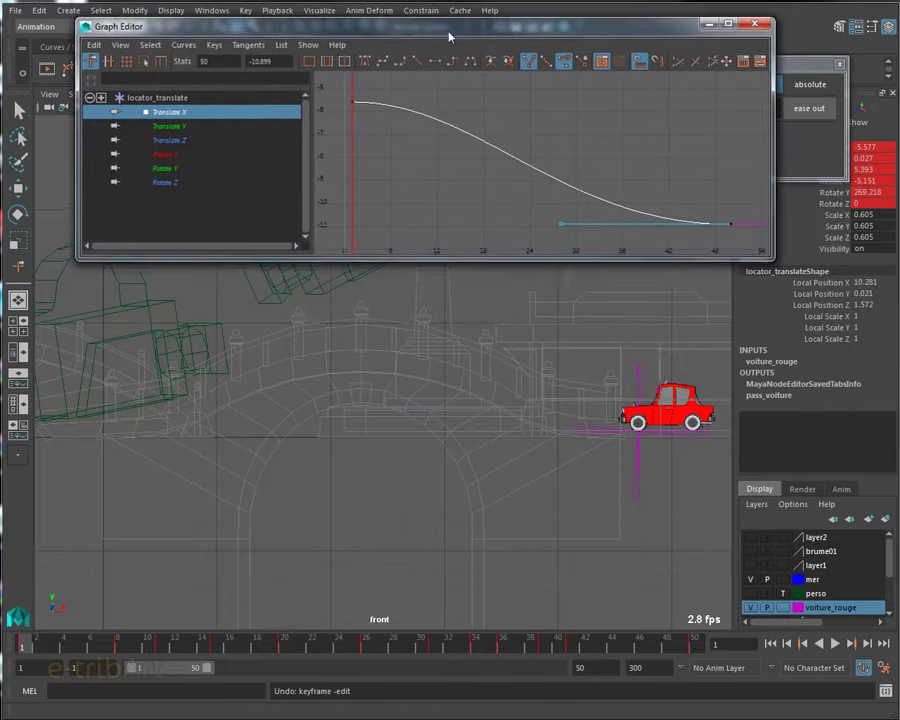
{"action": "key", "text": "alt+v"}
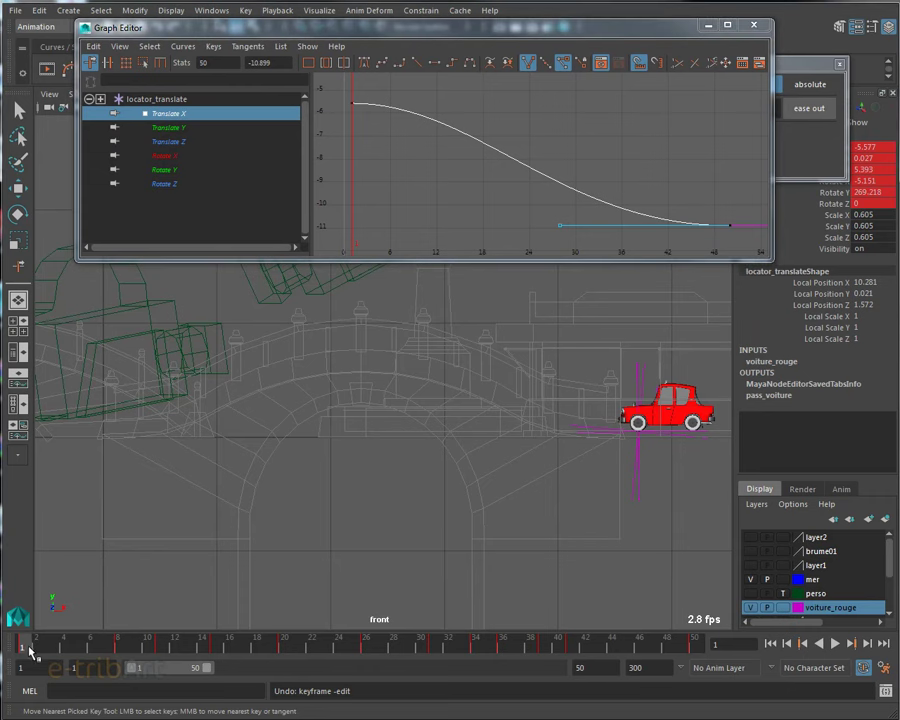
{"action": "left_click", "coordinate": [835, 644]}
{"action": "left_click", "coordinate": [834, 645]}
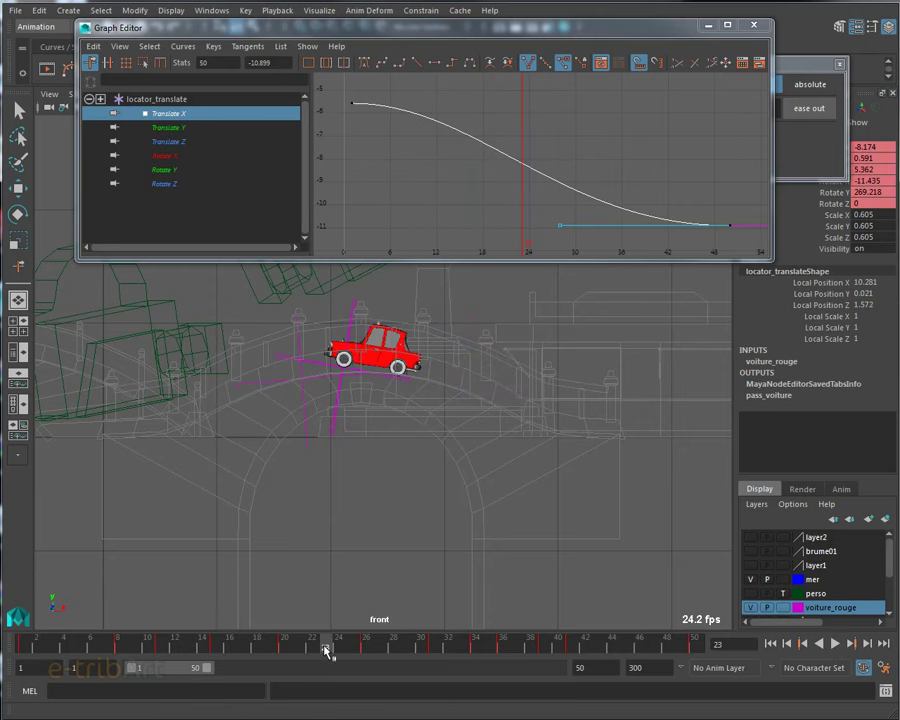
{"action": "left_click_drag", "start_coordinate": [327, 647], "coordinate": [275, 648]}
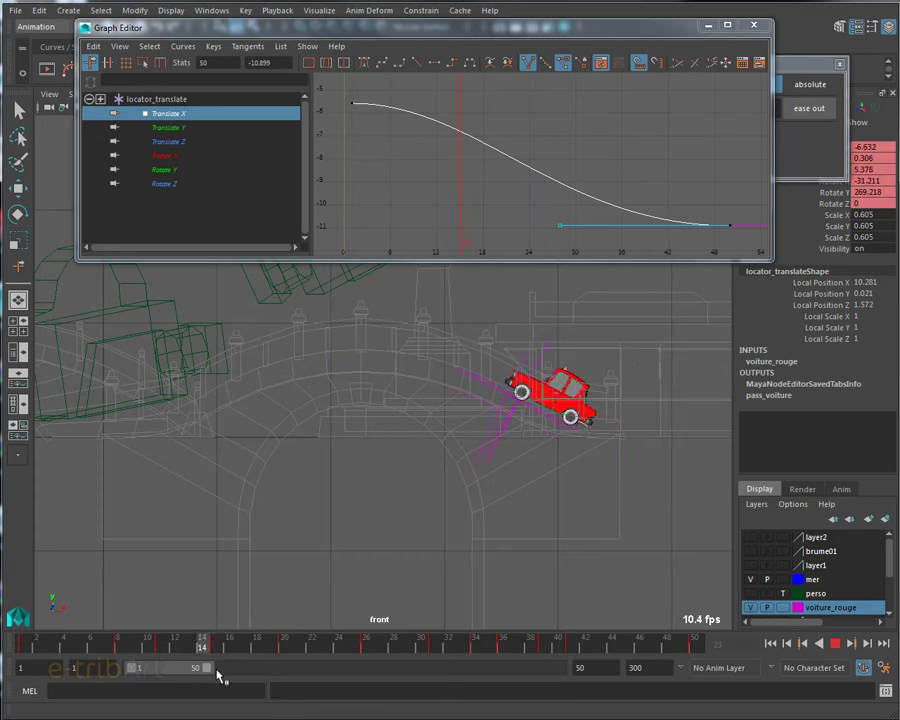
{"action": "left_click", "coordinate": [272, 648]}
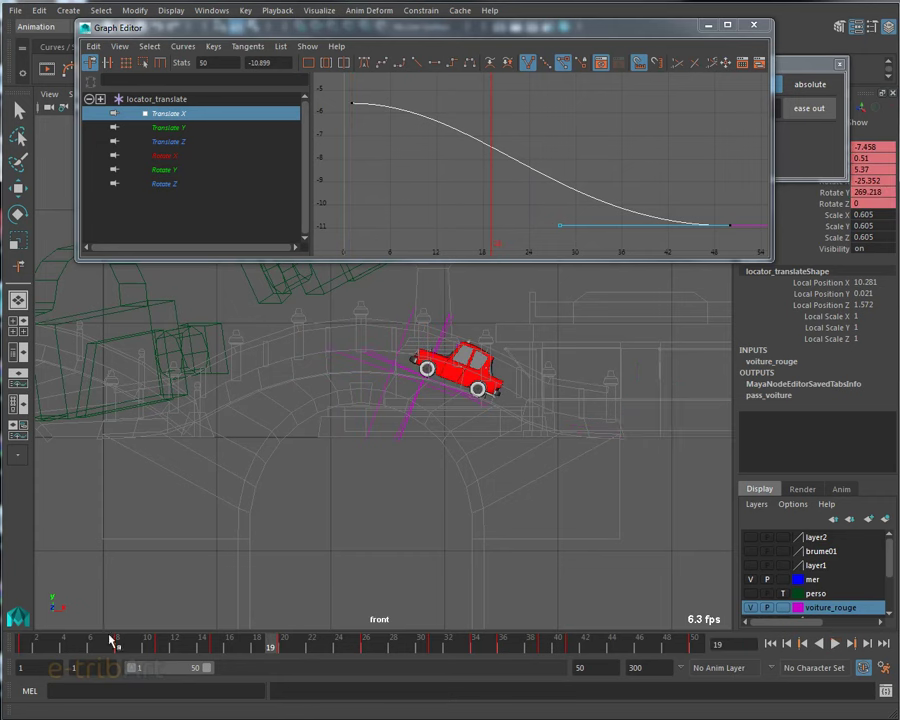
{"action": "left_click", "coordinate": [173, 130]}
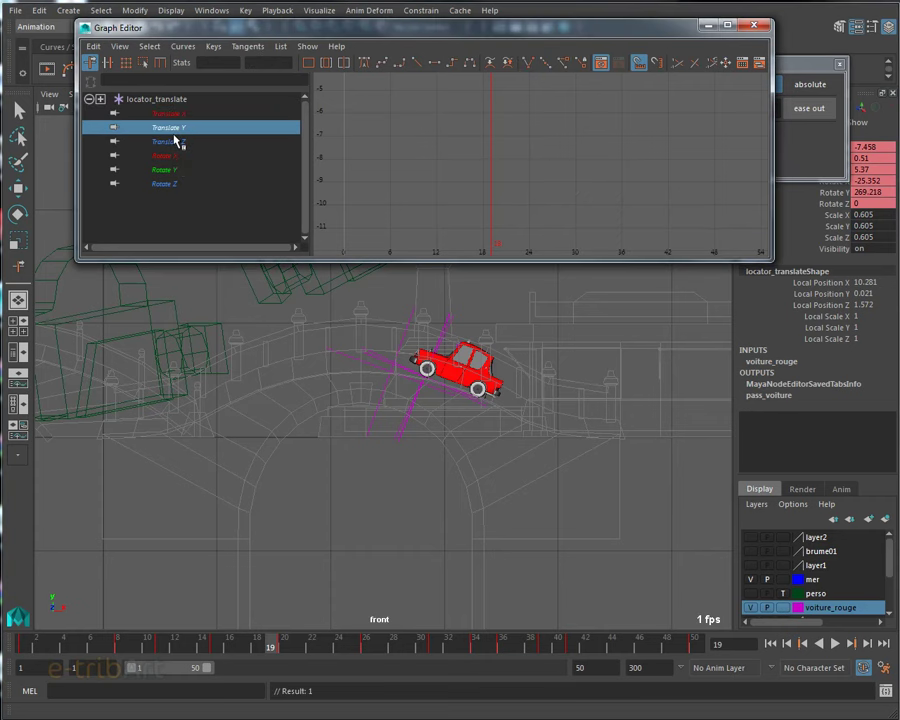
{"action": "key", "text": "f"}
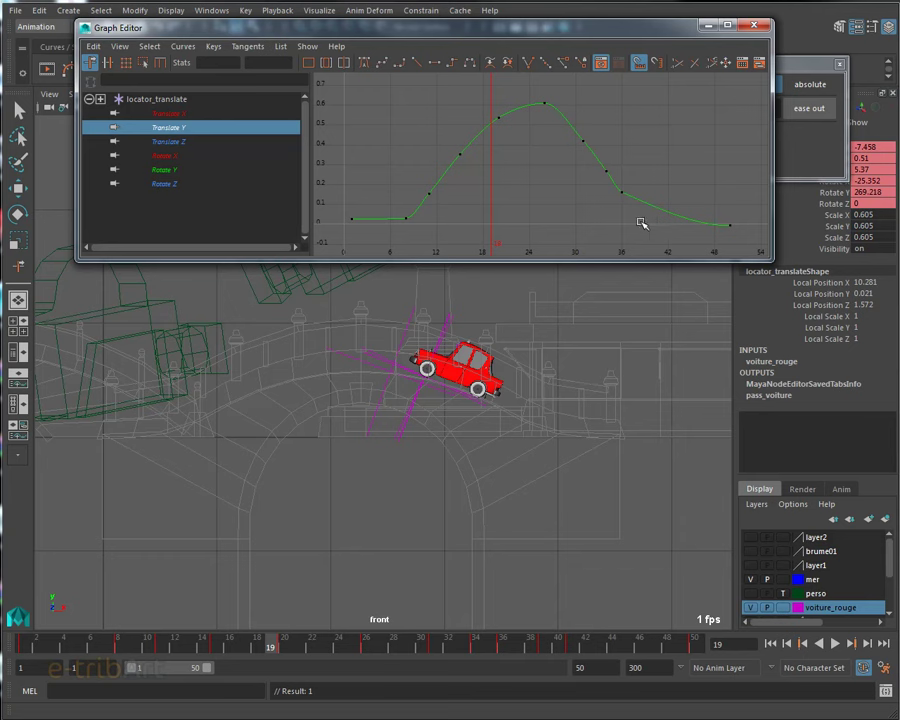
{"action": "left_click", "coordinate": [166, 157]}
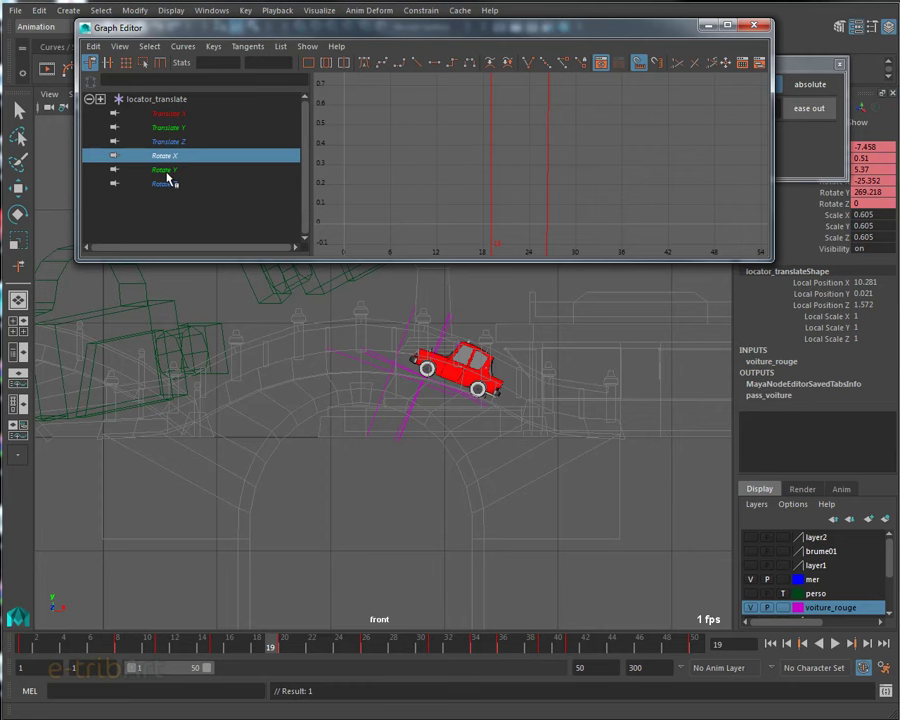
{"action": "key", "text": "f"}
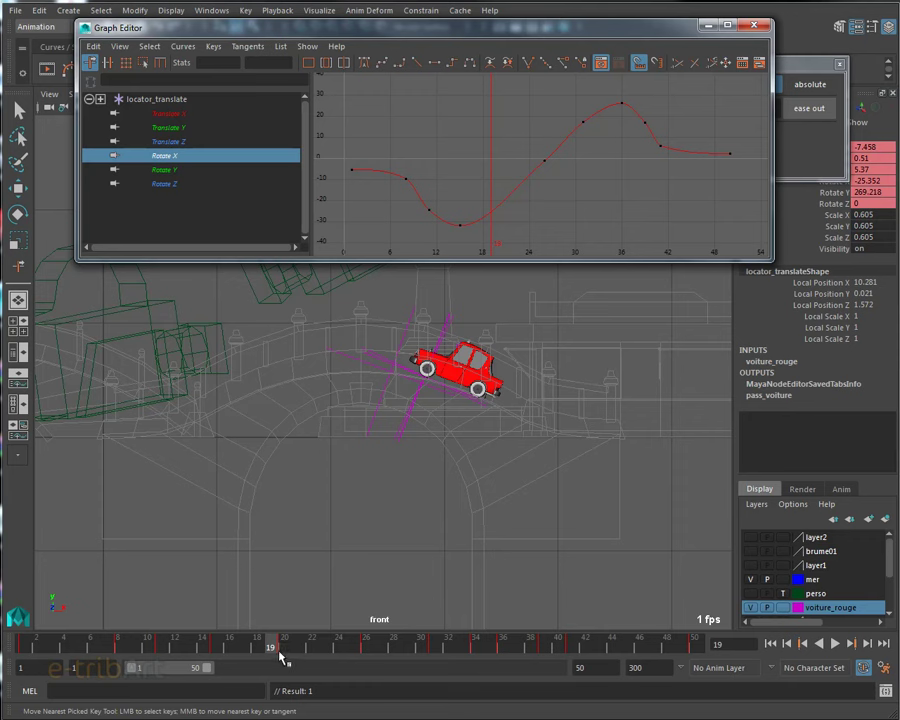
{"action": "left_click", "coordinate": [178, 114]}
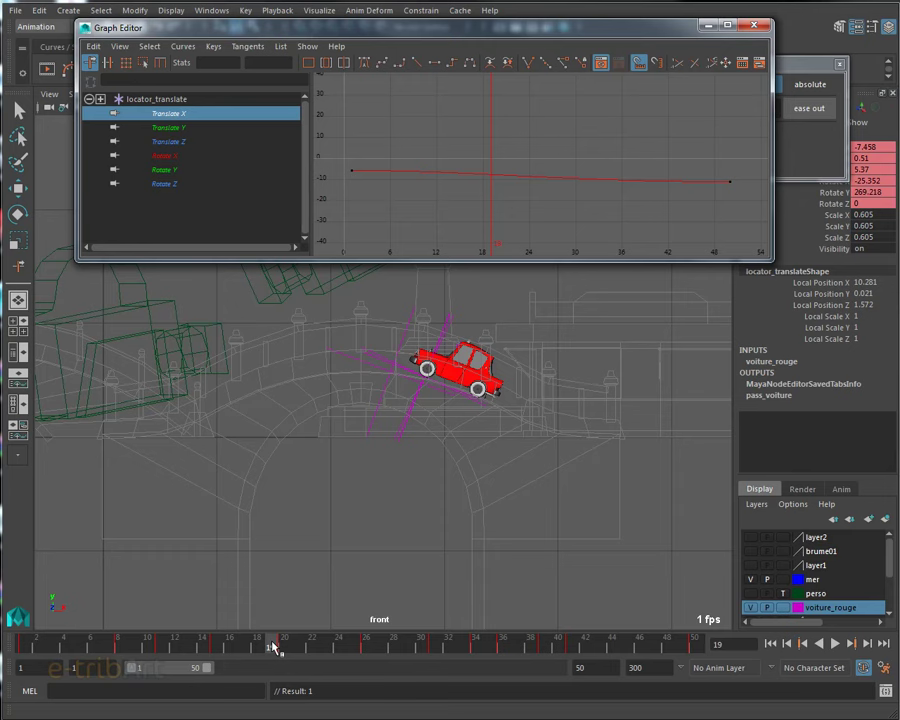
{"action": "left_click_drag", "start_coordinate": [395, 33], "coordinate": [350, 40]}
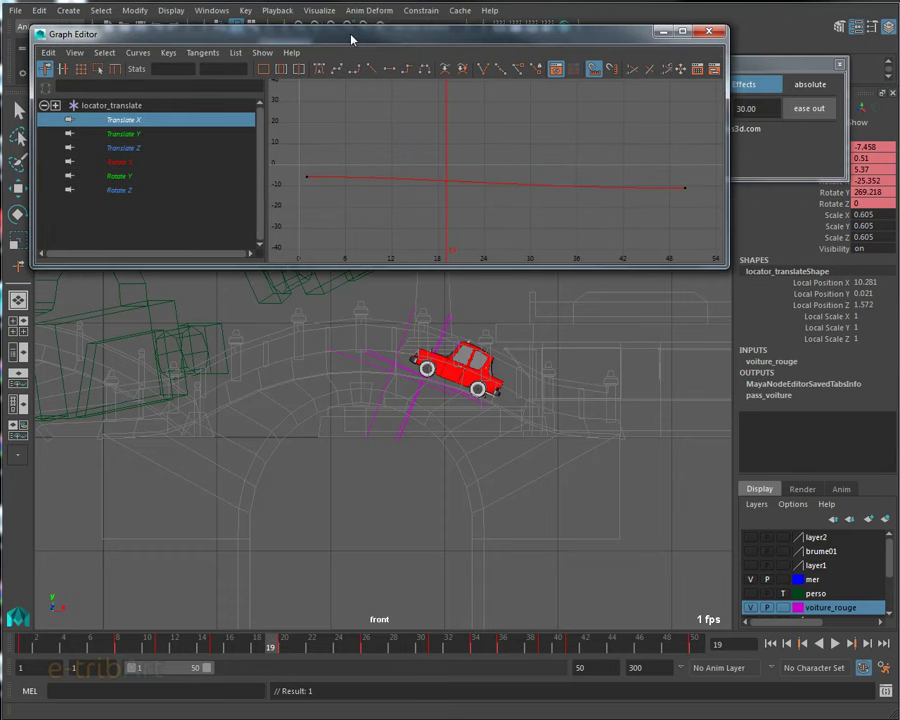
Frame the Translate X curve, push easyEasyEase aside, and select Translate X in the Channel Box.
{"action": "key", "text": "a"}
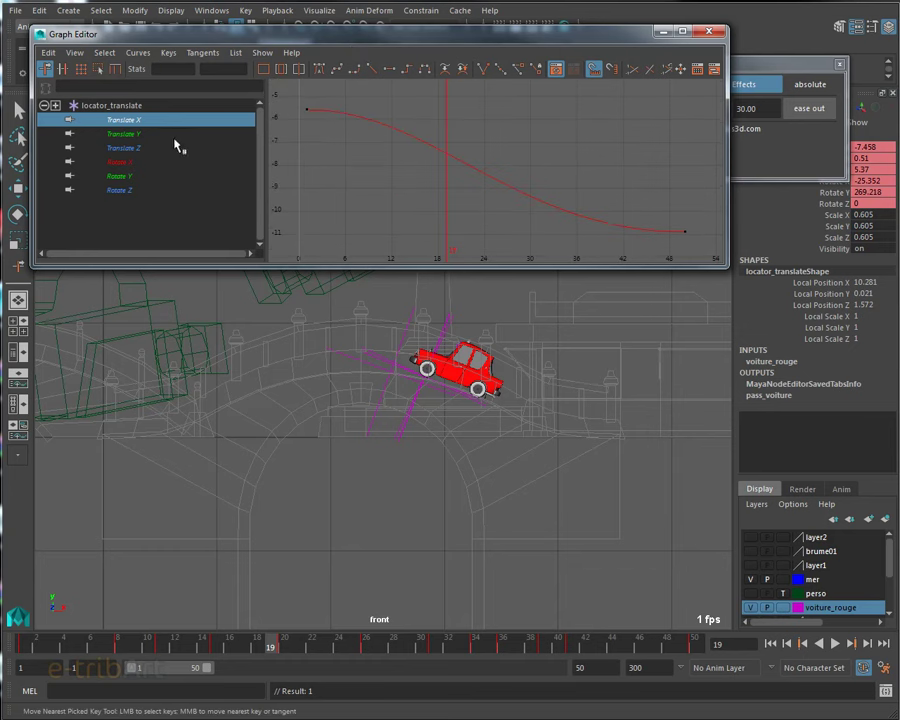
{"action": "left_click_drag", "start_coordinate": [780, 62], "coordinate": [895, 62]}
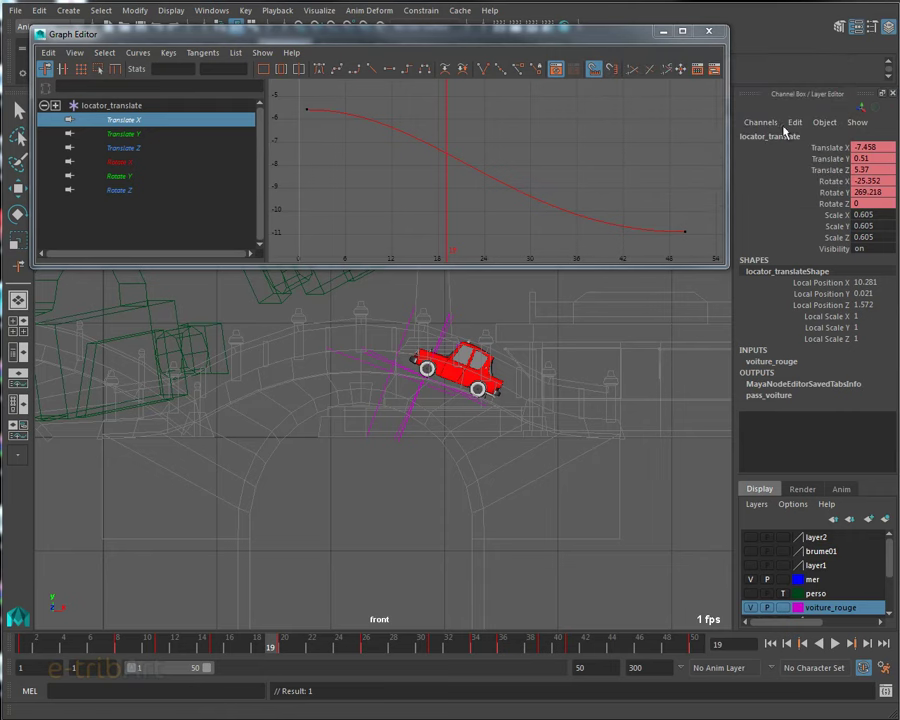
{"action": "left_click_drag", "start_coordinate": [452, 33], "coordinate": [432, 39]}
{"action": "left_click", "coordinate": [830, 147]}
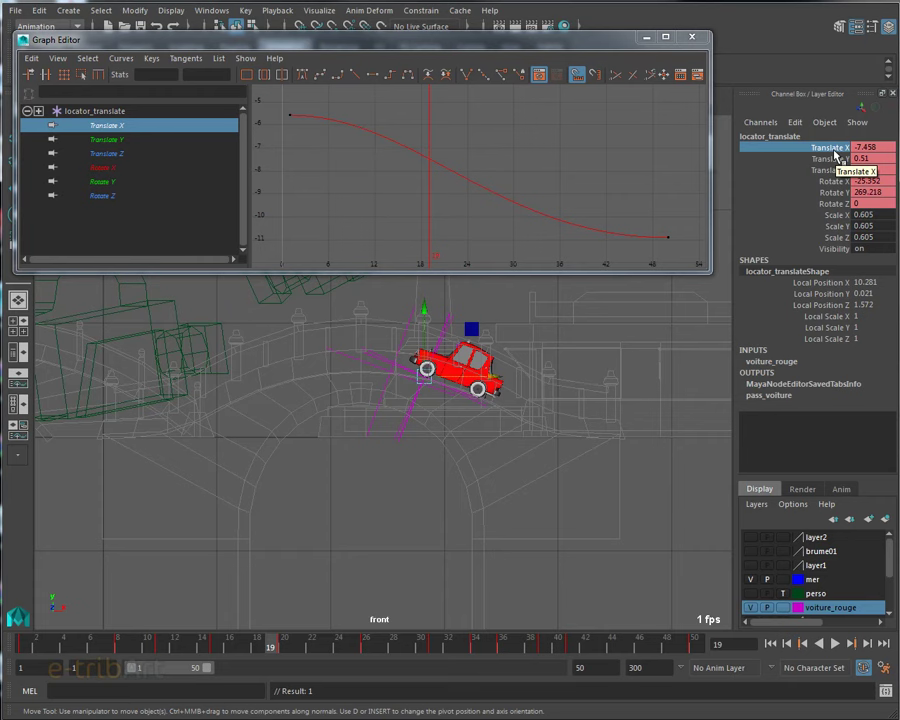
{"action": "right_click", "coordinate": [836, 153]}
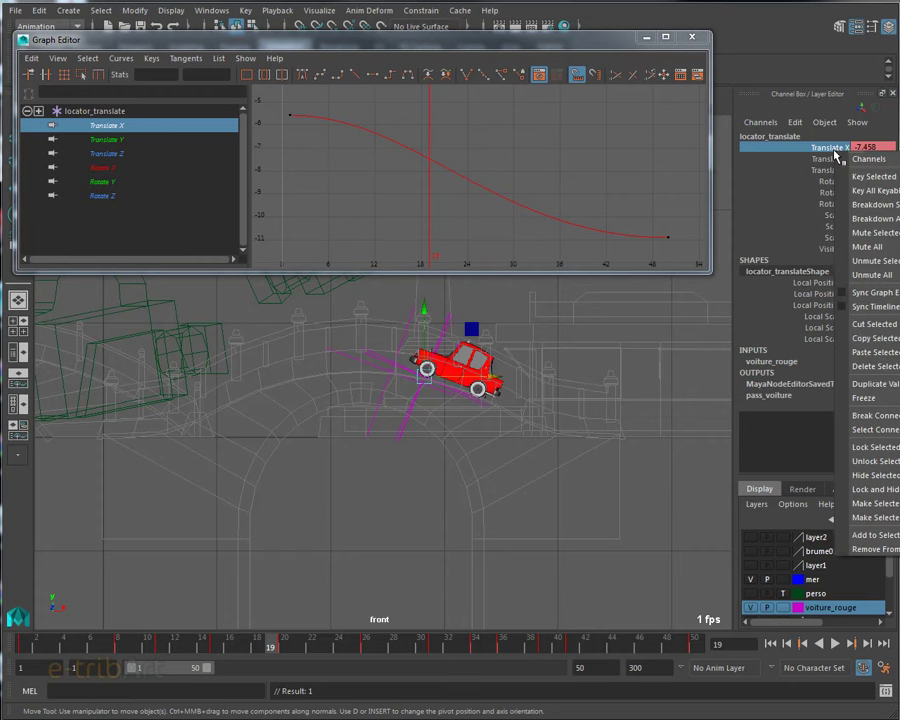
Lock Translate X, then select the Translate Y through Rotate Z curves in the Graph Editor.
{"action": "left_click", "coordinate": [866, 455]}
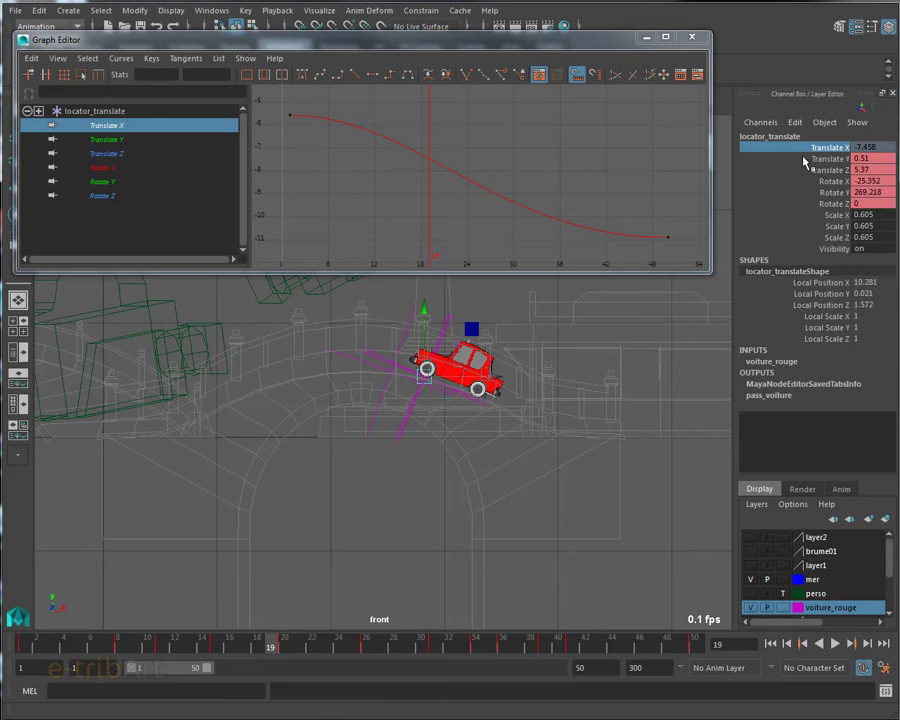
{"action": "left_click", "coordinate": [95, 140]}
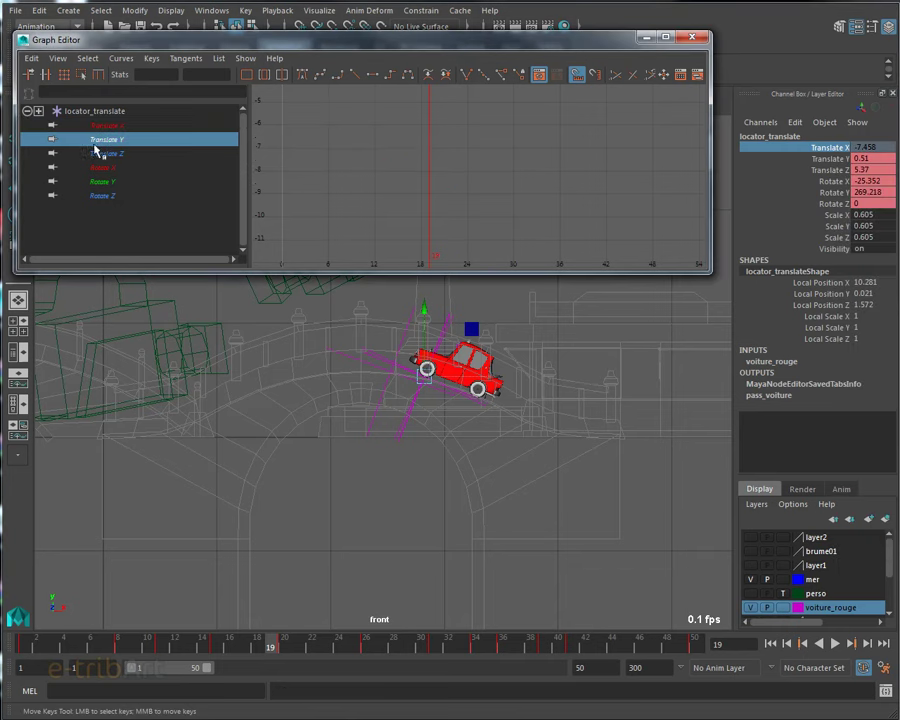
{"action": "left_click", "coordinate": [108, 200], "text": "shift"}
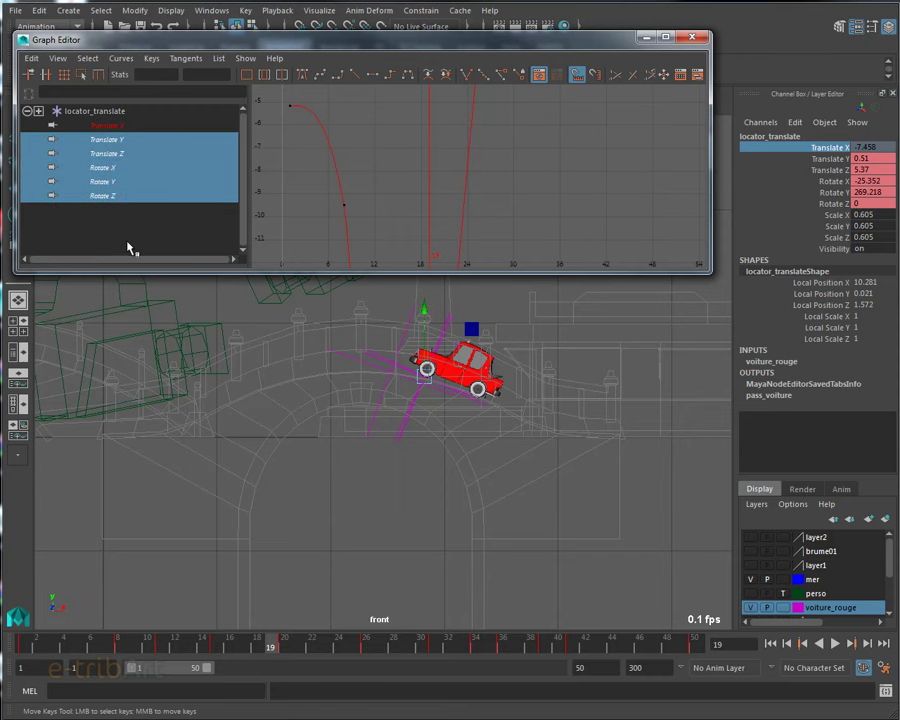
Play the red car between frames 4 and 46 and stop at frame 46.
{"action": "left_click", "coordinate": [72, 645]}
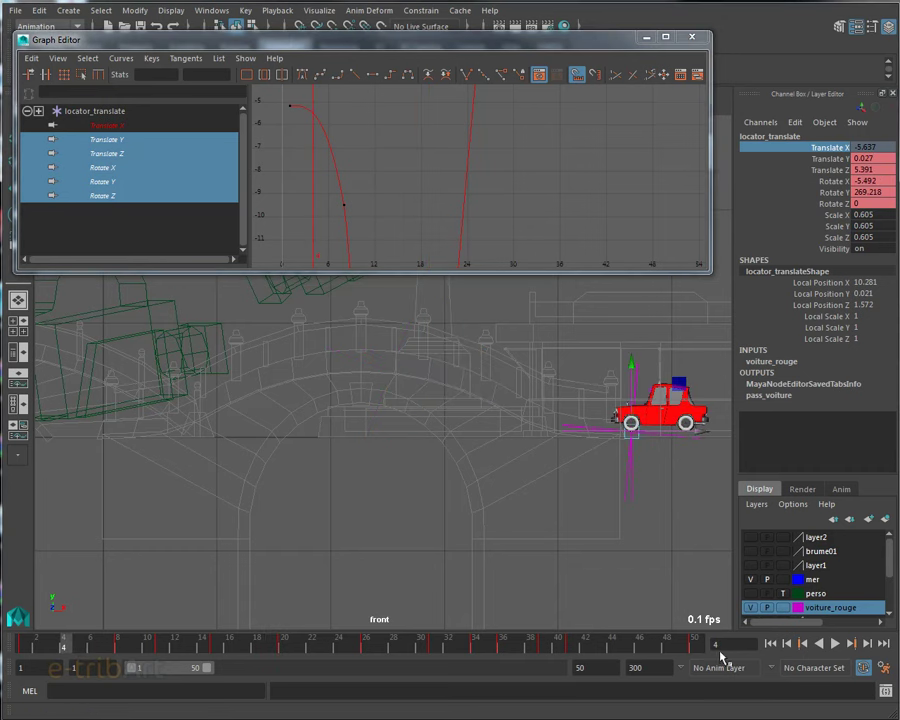
{"action": "left_click", "coordinate": [645, 650]}
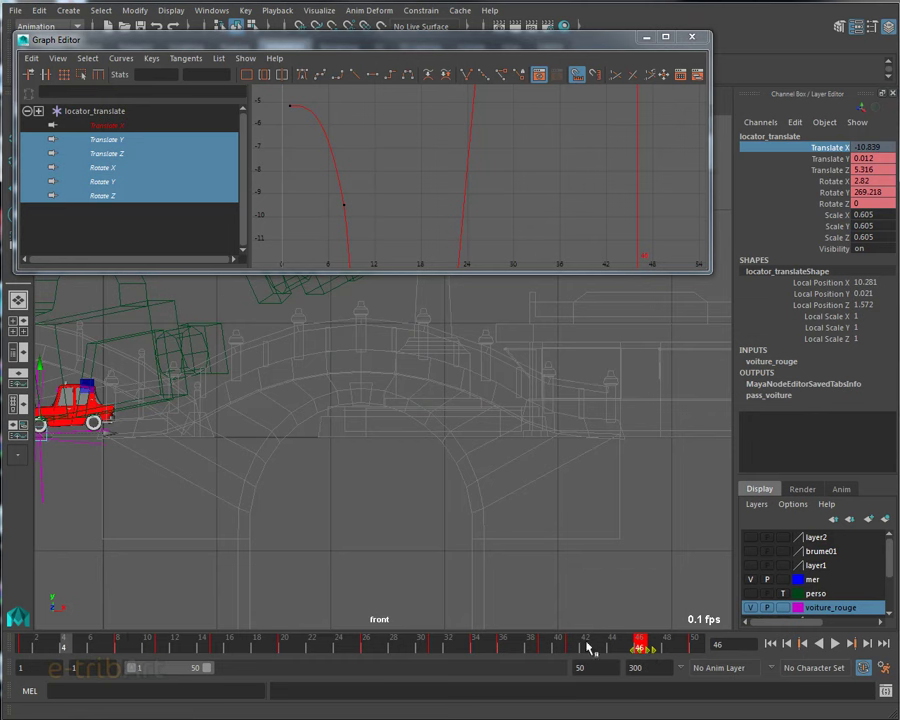
{"action": "key", "text": "alt+v"}
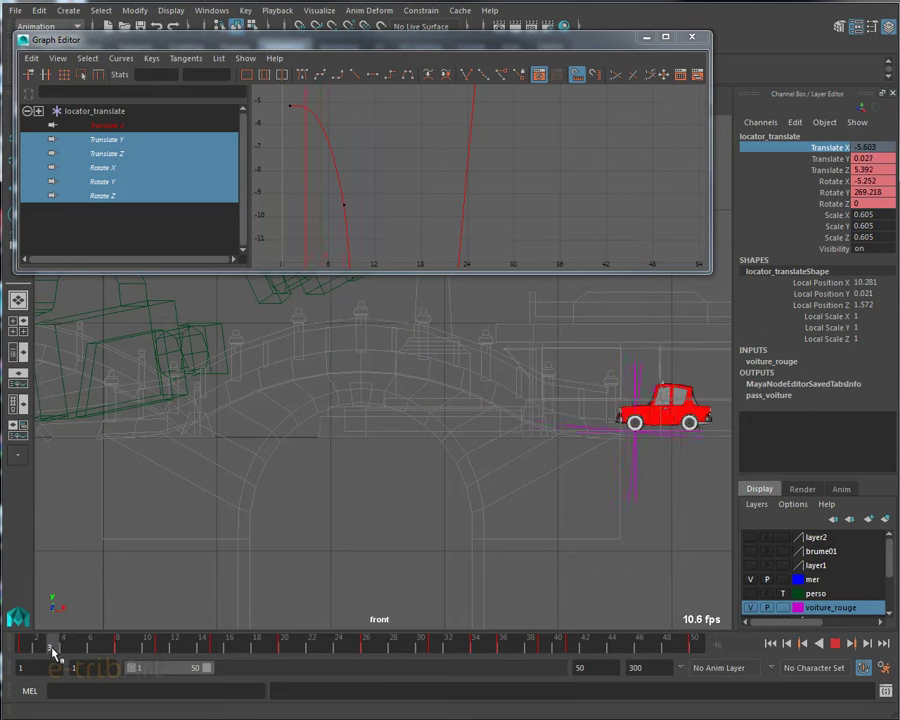
{"action": "left_click", "coordinate": [73, 650]}
{"action": "left_click", "coordinate": [641, 648]}
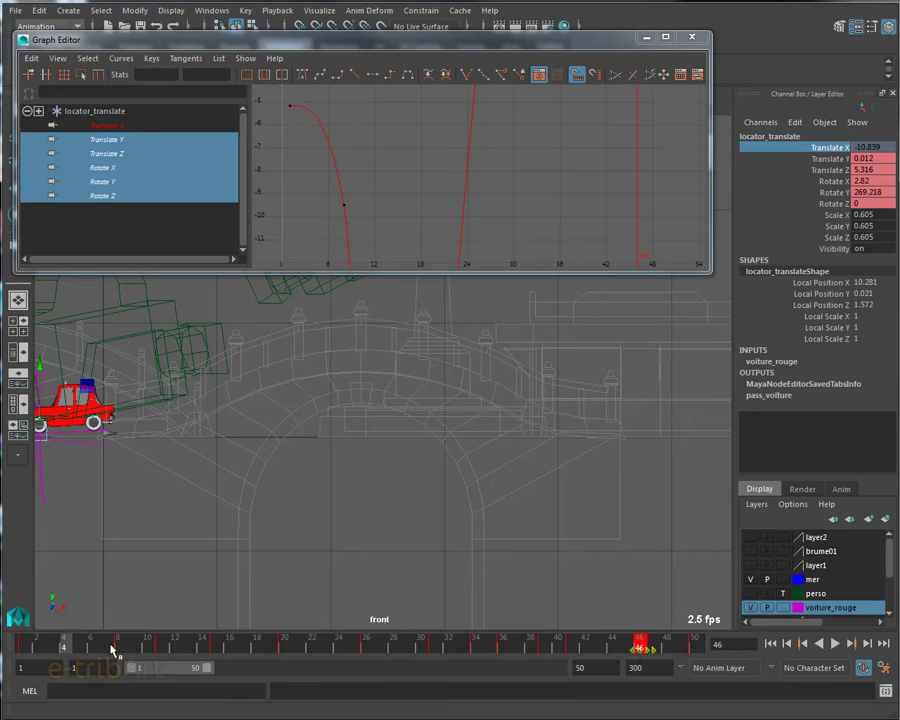
{"action": "left_click", "coordinate": [67, 650]}
{"action": "key", "text": "alt+v"}
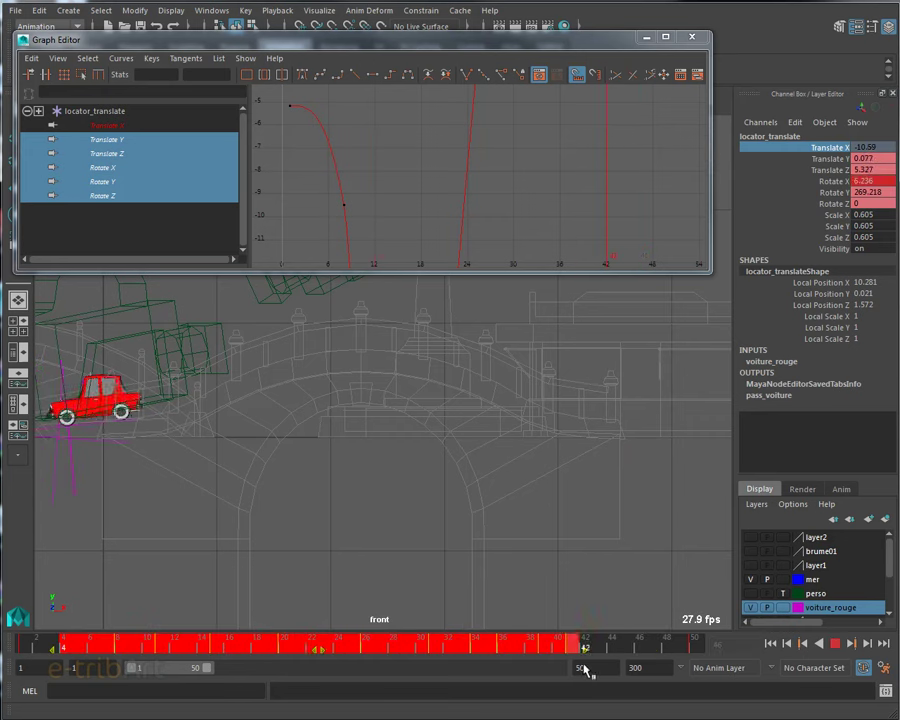
{"action": "key", "text": "alt+v"}
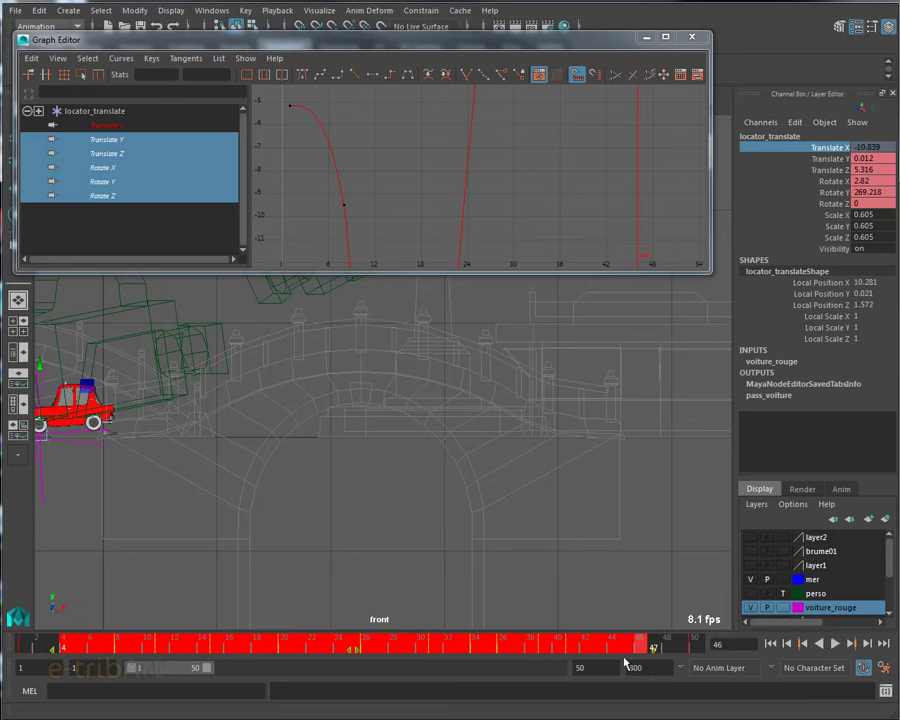
Delete the in-between keys from about frame 4 to 46 and show the Translate X curve.
{"action": "right_click", "coordinate": [607, 652]}
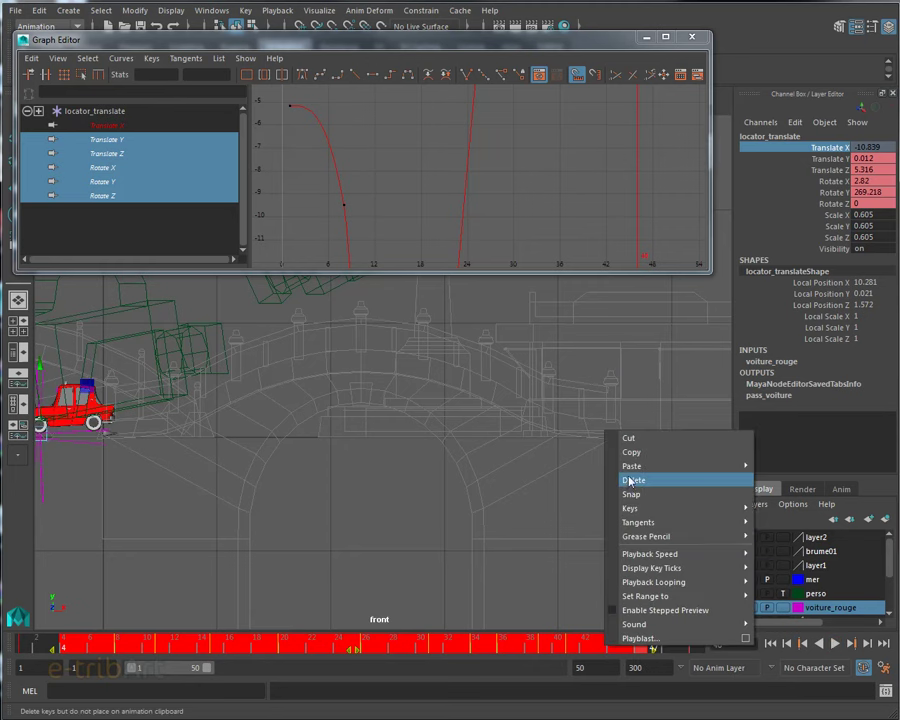
{"action": "left_click", "coordinate": [628, 477]}
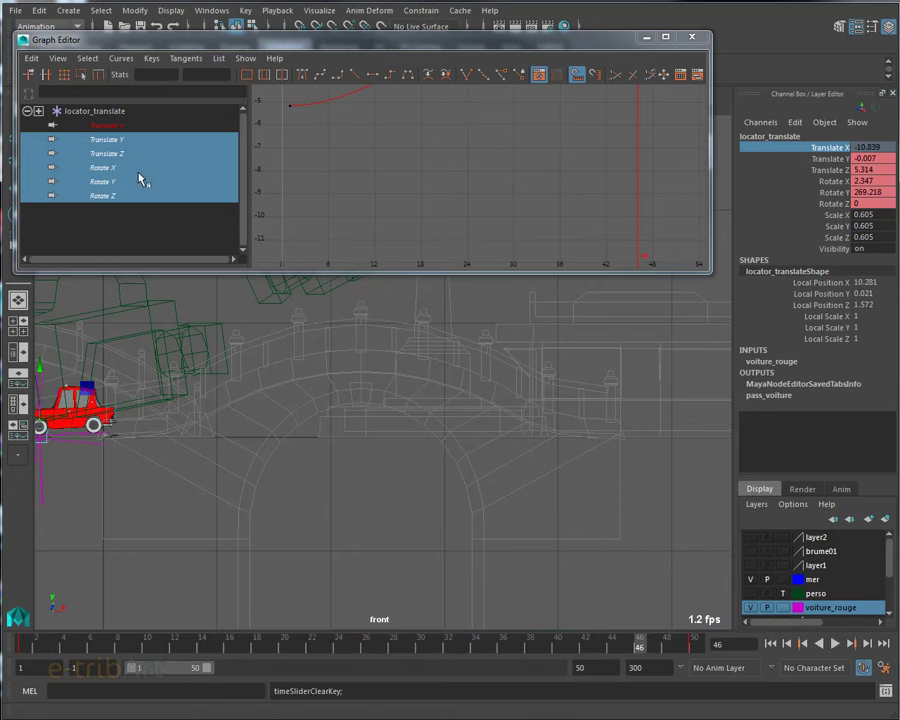
{"action": "left_click", "coordinate": [107, 126]}
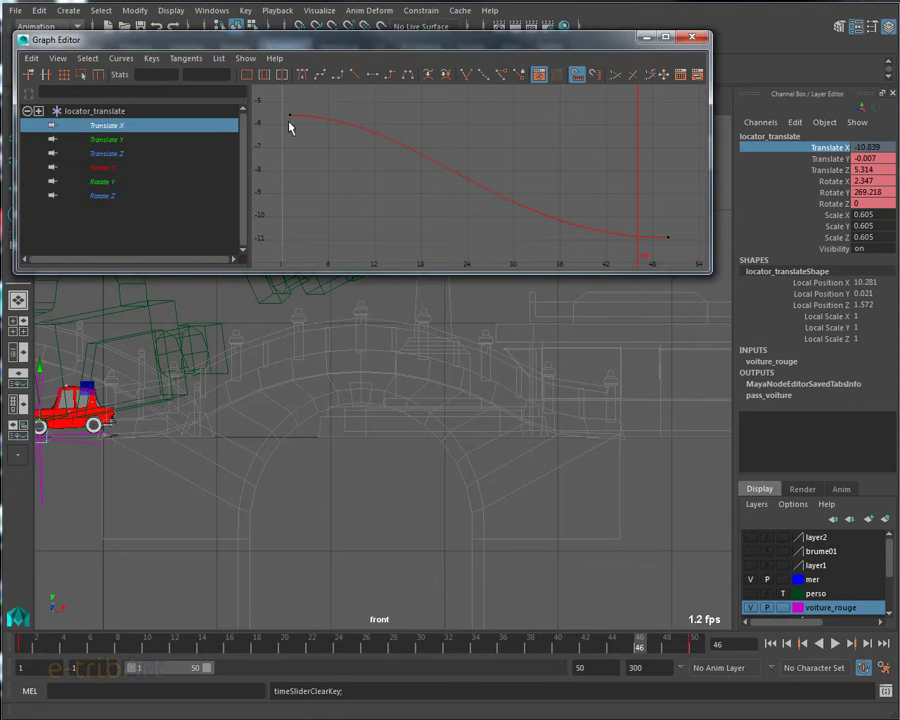
Check the Translate Y, Translate Z, Rotate X and Rotate Y curves one by one.
{"action": "left_click", "coordinate": [112, 140]}
{"action": "left_click", "coordinate": [108, 154]}
{"action": "left_click", "coordinate": [105, 168]}
{"action": "left_click", "coordinate": [103, 182]}
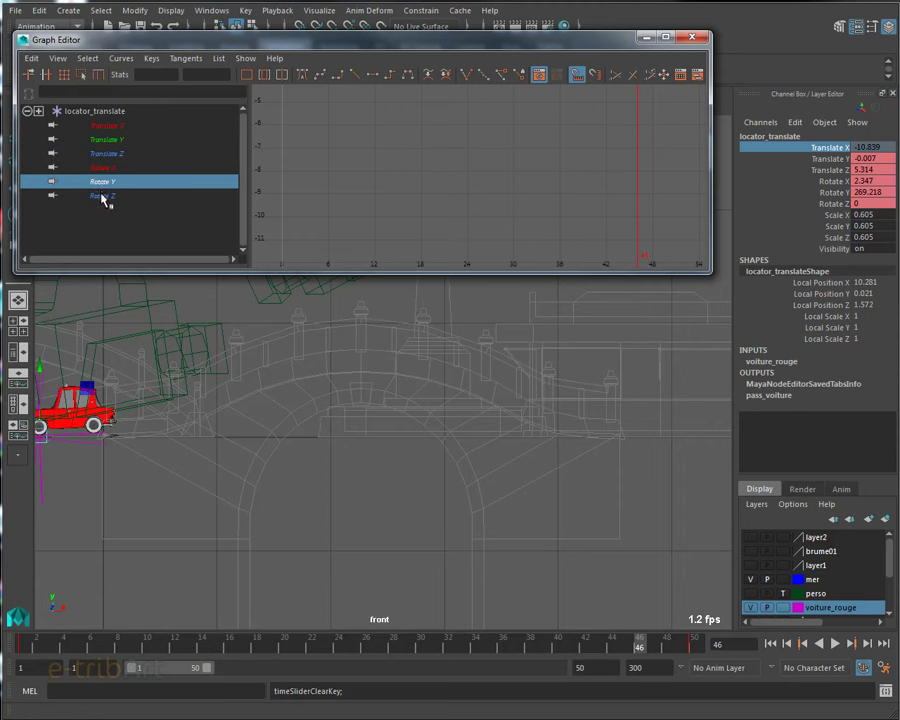
Frame all locator_translate curves, then show only the Rotate X curve.
{"action": "left_click", "coordinate": [106, 112]}
{"action": "key", "text": "a"}
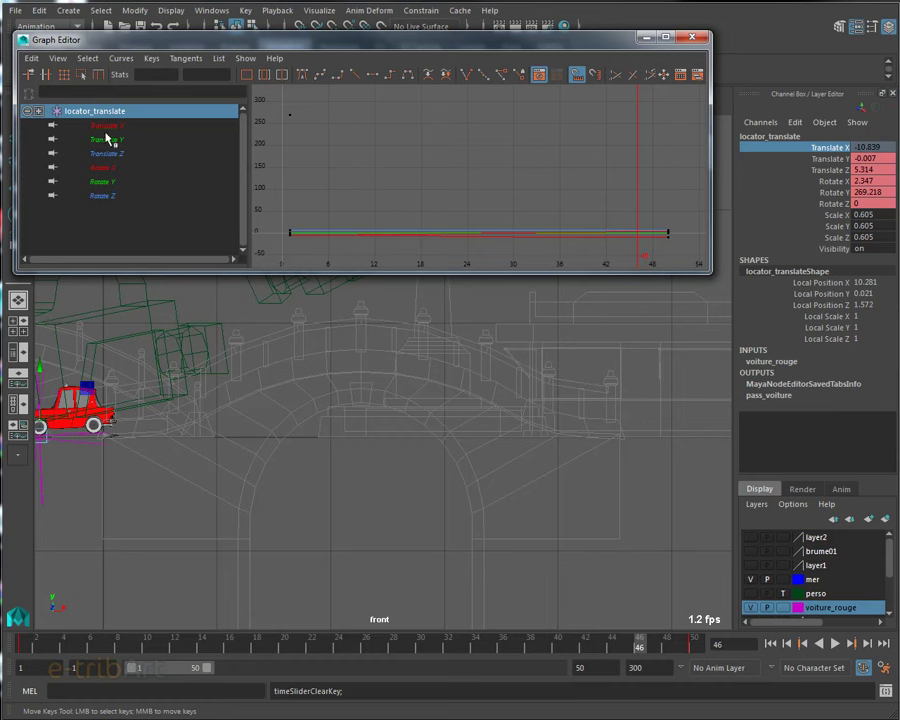
{"action": "left_click", "coordinate": [106, 170]}
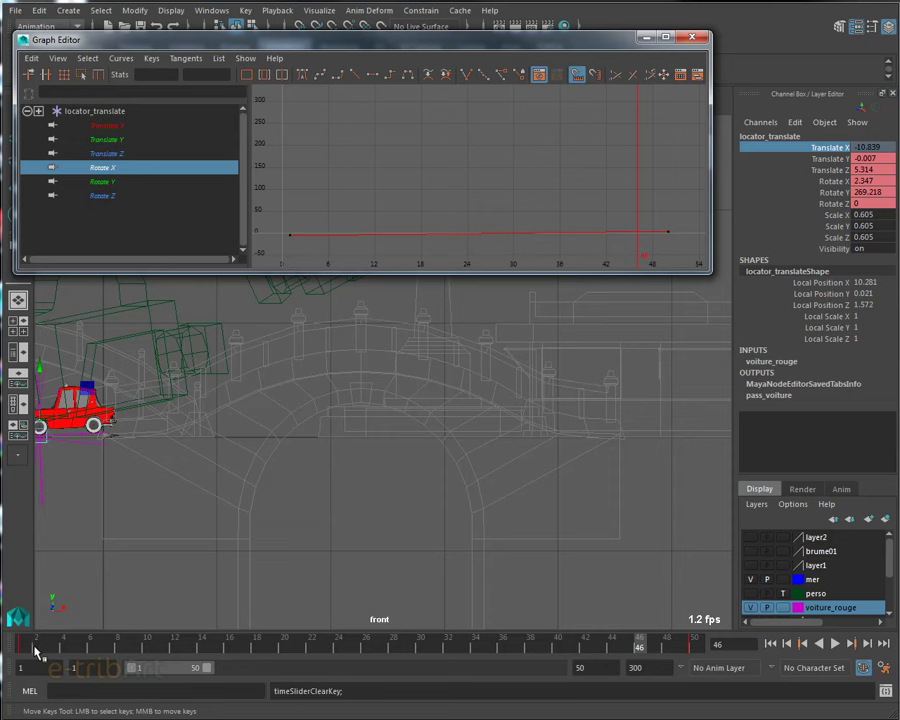
Play the cleaned animation, rewind, replay, and stop at frame 12.
{"action": "key", "text": "alt+v"}
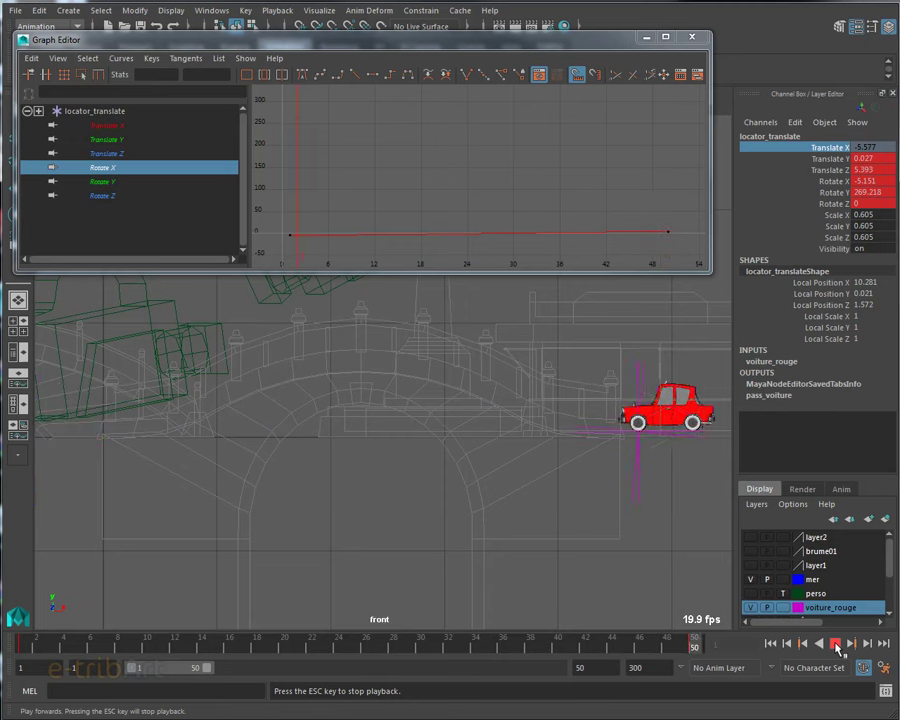
{"action": "left_click", "coordinate": [837, 645]}
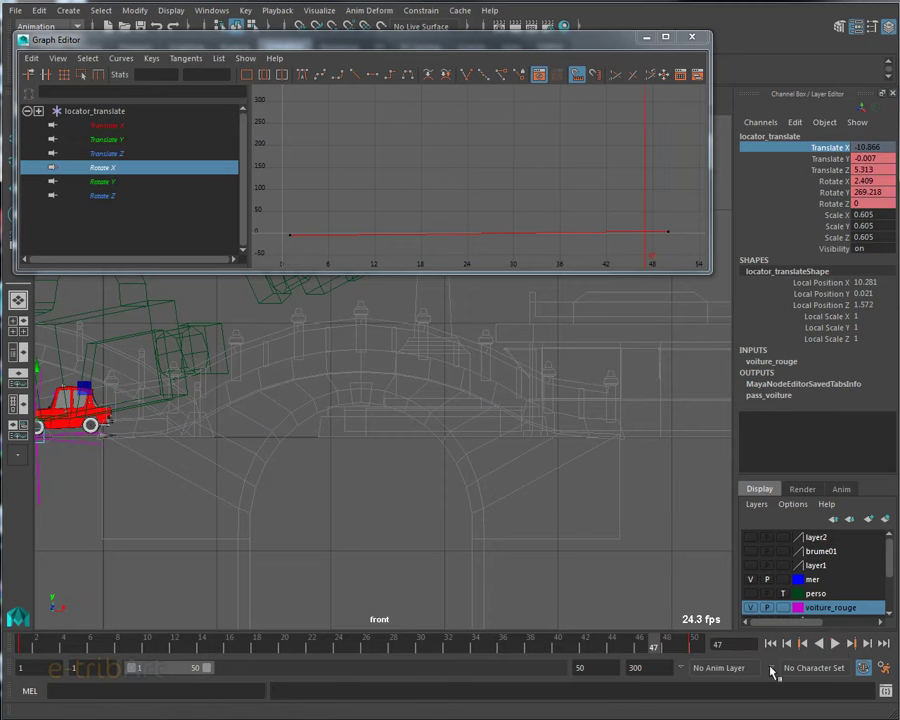
{"action": "mouse_move", "coordinate": [665, 650]}
{"action": "left_mouse_down"}
{"action": "mouse_move", "coordinate": [16, 646]}
{"action": "mouse_move", "coordinate": [36, 646]}
{"action": "left_mouse_up"}
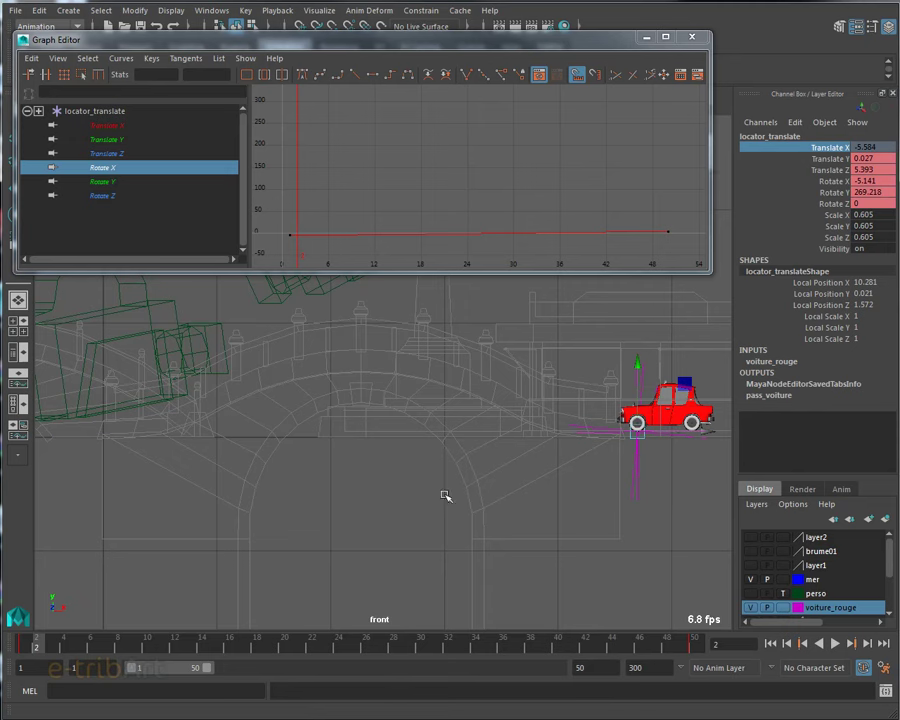
{"action": "key", "text": "alt+v"}
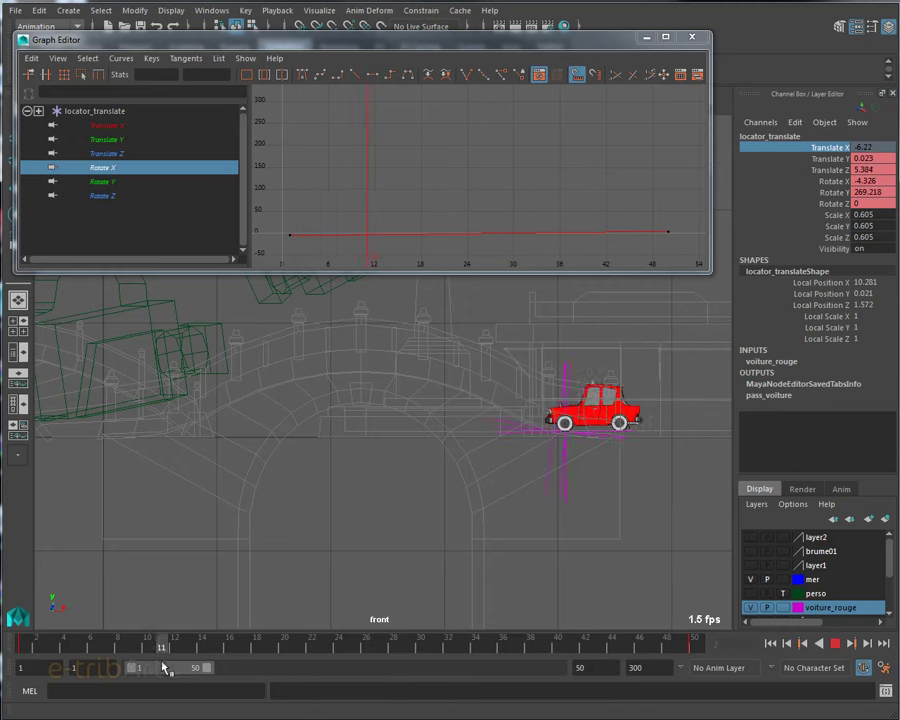
{"action": "key", "text": "alt+v"}
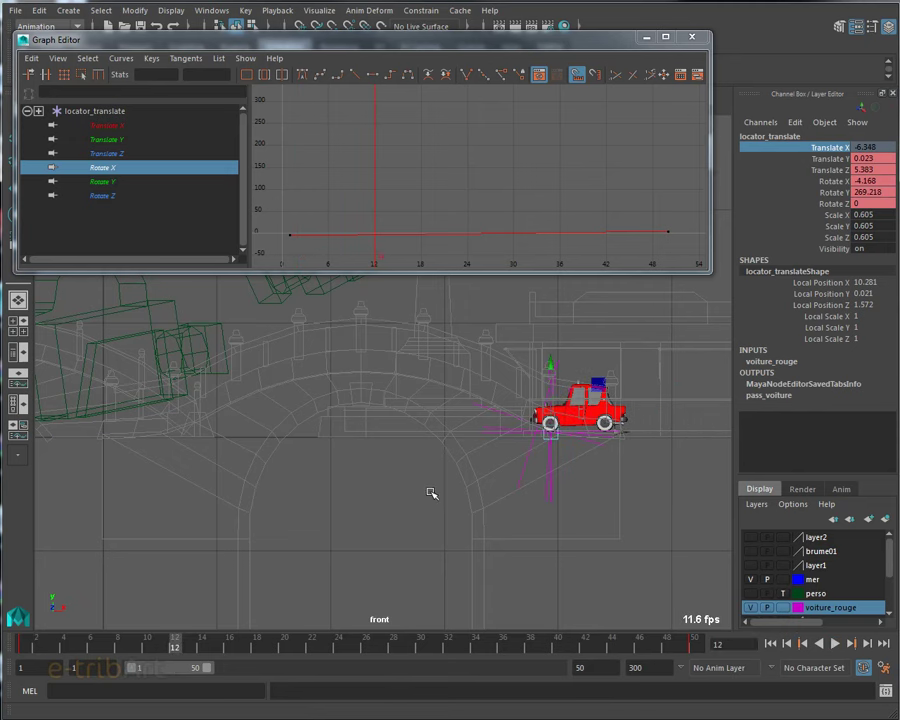
Zoom in on the car, tilt it slightly, and set a rotation key at frame 12.
{"action": "scroll", "coordinate": [479, 495], "scroll_direction": "up", "scroll_amount": 2}
{"action": "scroll", "coordinate": [504, 466], "scroll_direction": "up", "scroll_amount": 2}
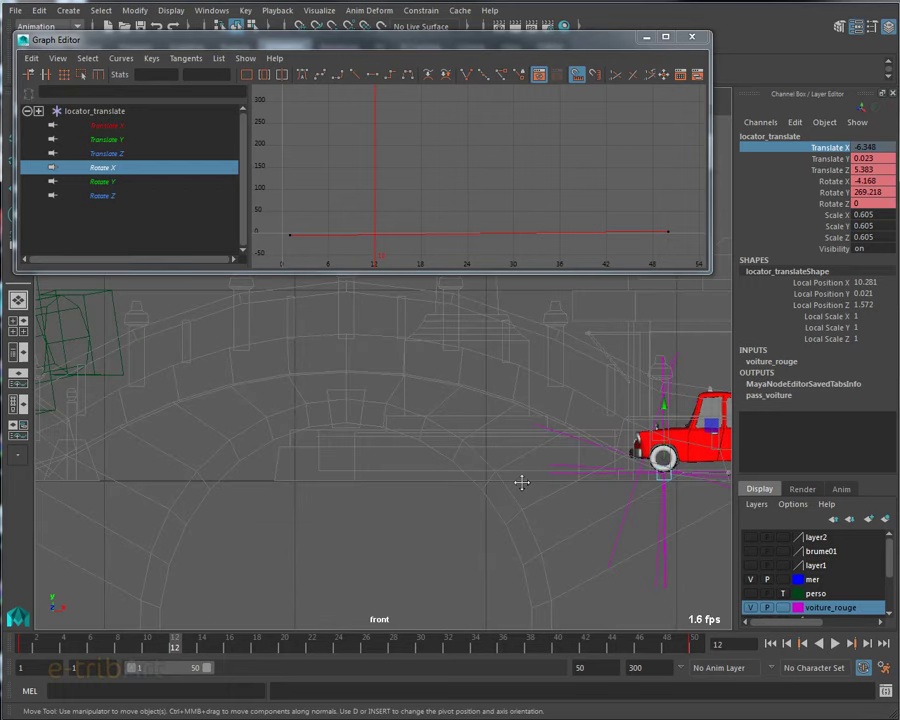
{"action": "middle_click_drag", "start_coordinate": [520, 484], "coordinate": [276, 474], "text": "alt"}
{"action": "scroll", "coordinate": [369, 464], "scroll_direction": "up", "scroll_amount": 1}
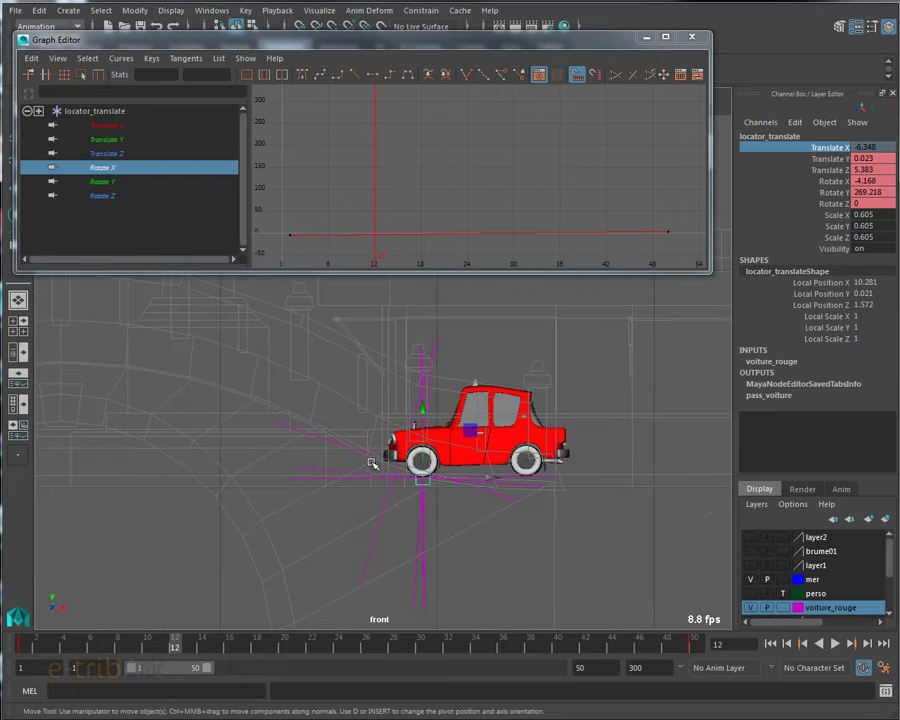
{"action": "key", "text": "e"}
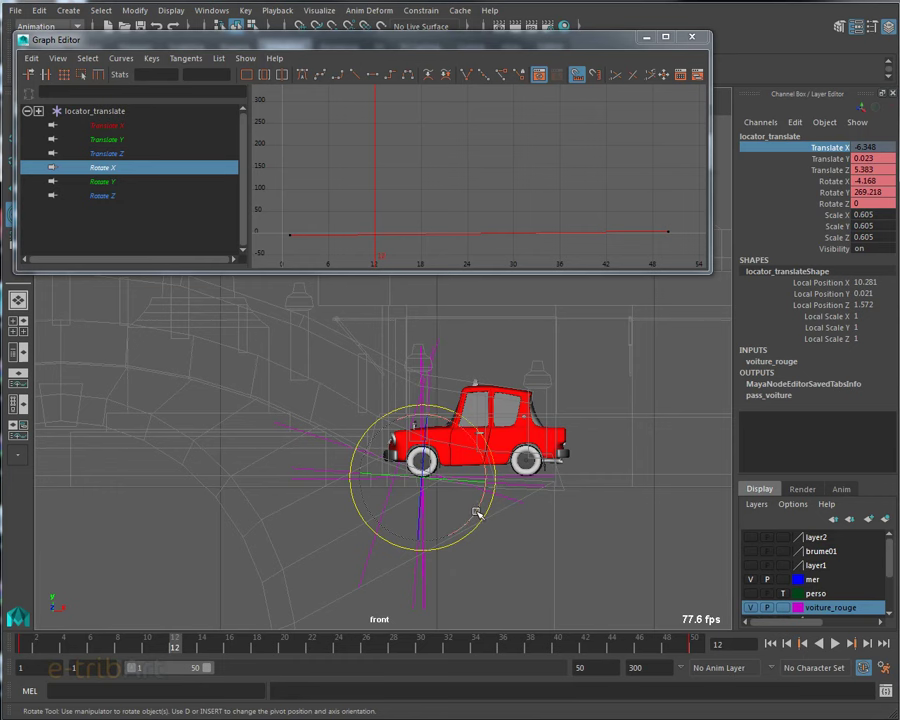
{"action": "left_click_drag", "start_coordinate": [477, 513], "coordinate": [476, 514]}
{"action": "key", "text": "s"}
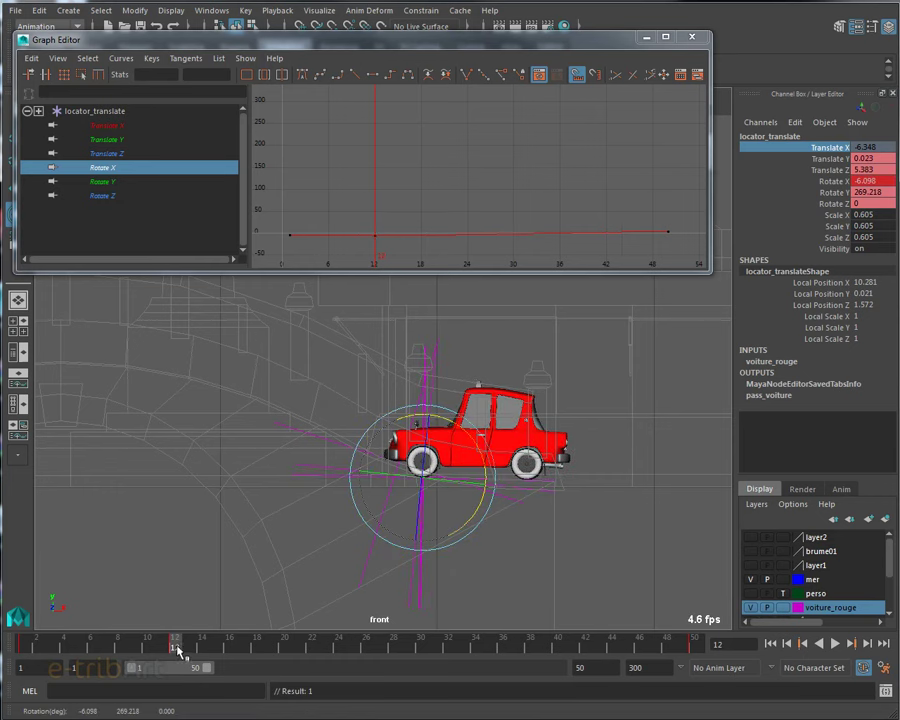
At frame 14, tilt the car nose-up and raise it onto the bridge slope.
{"action": "left_click_drag", "start_coordinate": [178, 651], "coordinate": [202, 647]}
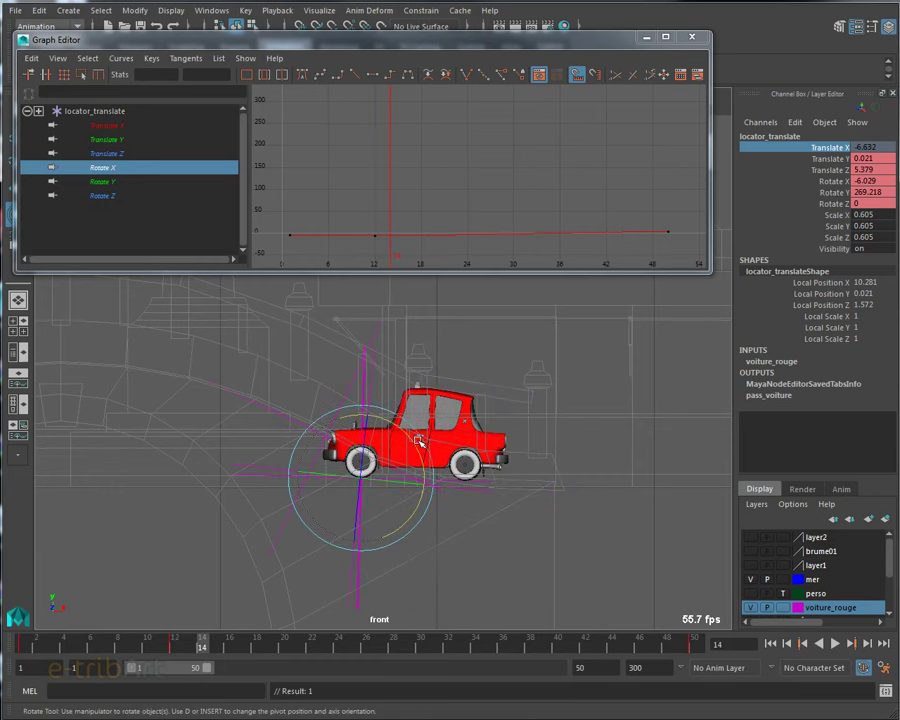
{"action": "left_click_drag", "start_coordinate": [420, 443], "coordinate": [424, 465]}
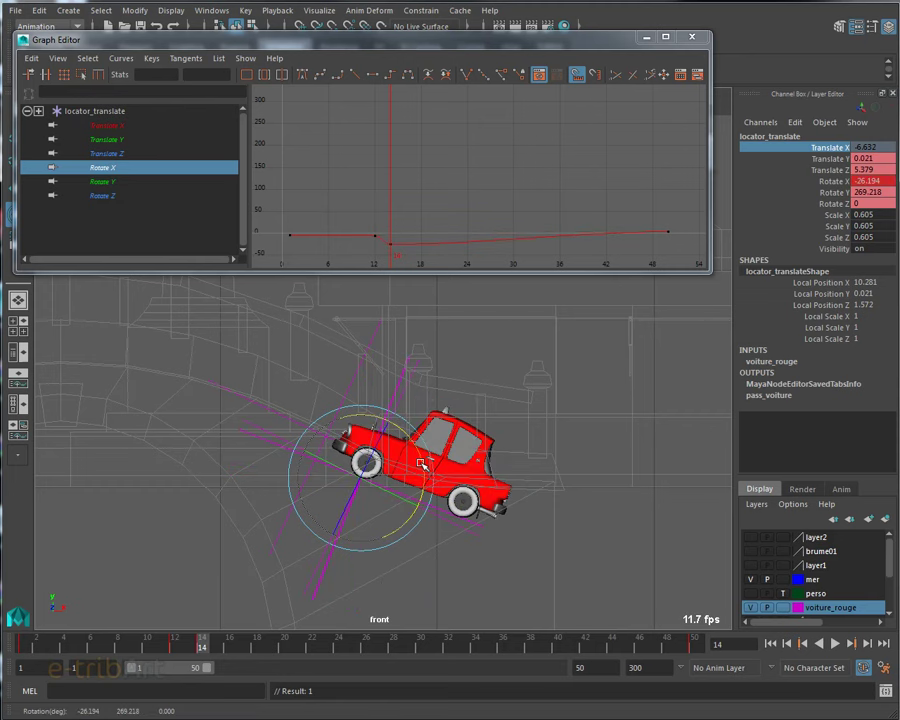
{"action": "key", "text": "w"}
{"action": "left_click_drag", "start_coordinate": [392, 420], "coordinate": [410, 396]}
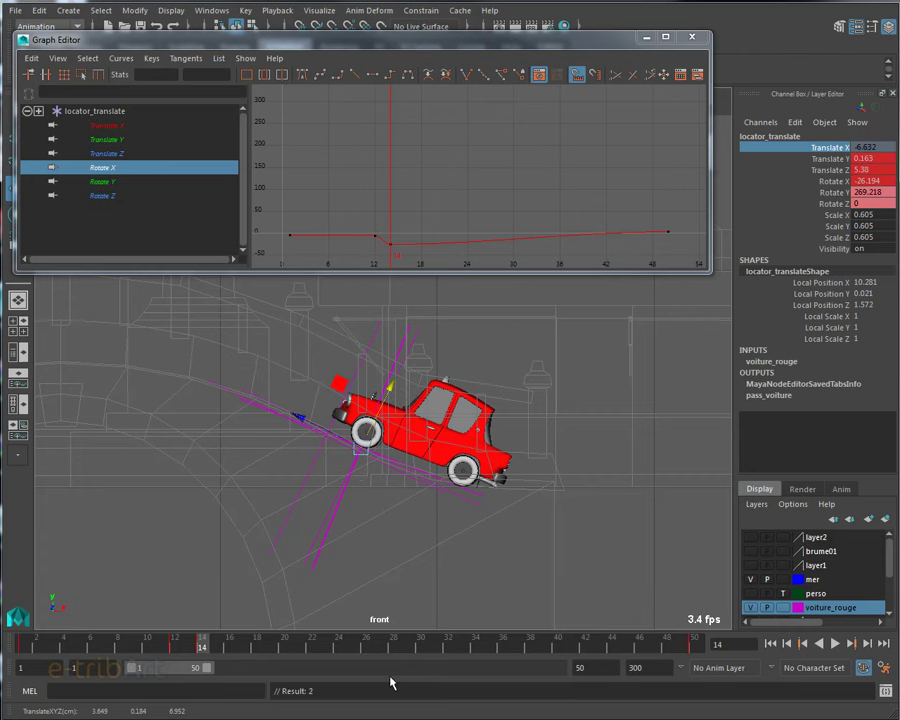
At frame 12, lower the car and tilt it further, keying Translate Y 0.048 and Rotate X -10.392.
{"action": "mouse_move", "coordinate": [201, 650]}
{"action": "left_mouse_down"}
{"action": "mouse_move", "coordinate": [155, 651]}
{"action": "mouse_move", "coordinate": [175, 651]}
{"action": "left_mouse_up"}
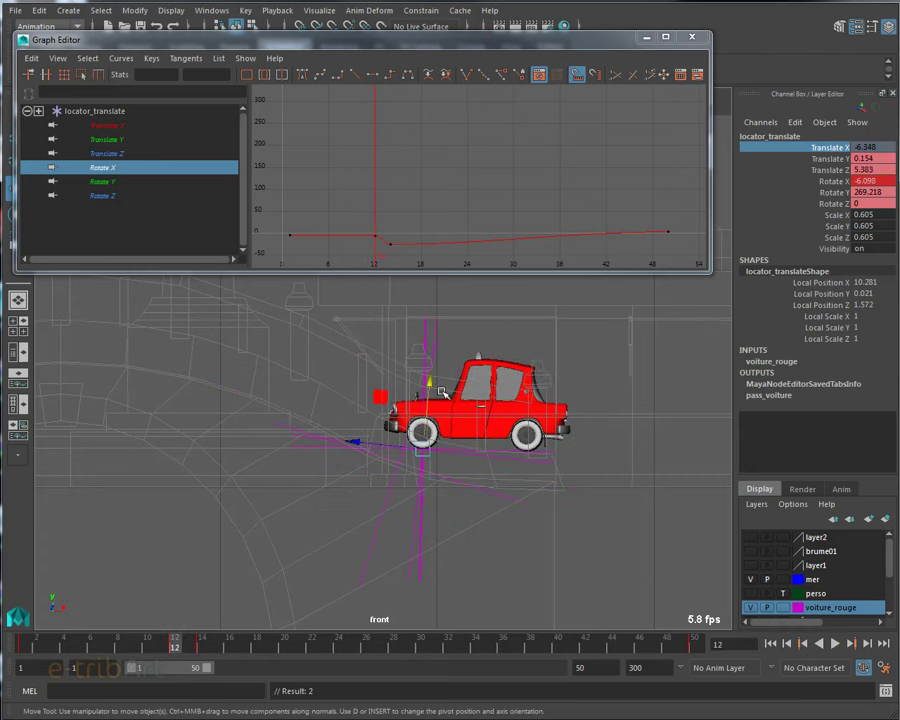
{"action": "left_click_drag", "start_coordinate": [435, 386], "coordinate": [436, 408]}
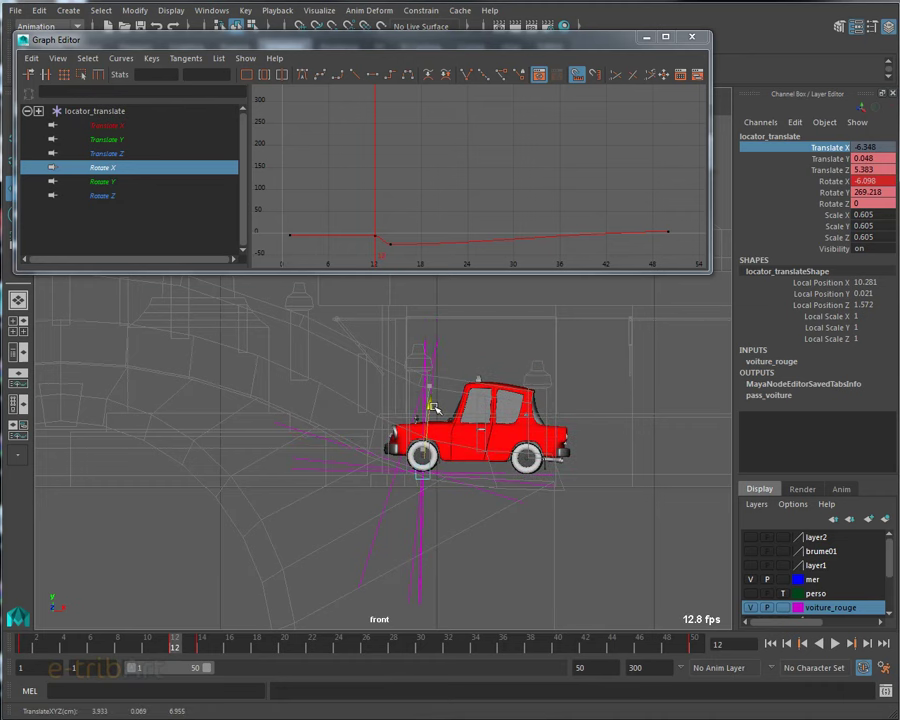
{"action": "key", "text": "shift+w"}
{"action": "key", "text": "e"}
{"action": "left_click_drag", "start_coordinate": [490, 436], "coordinate": [470, 436]}
{"action": "key", "text": "shift+e"}
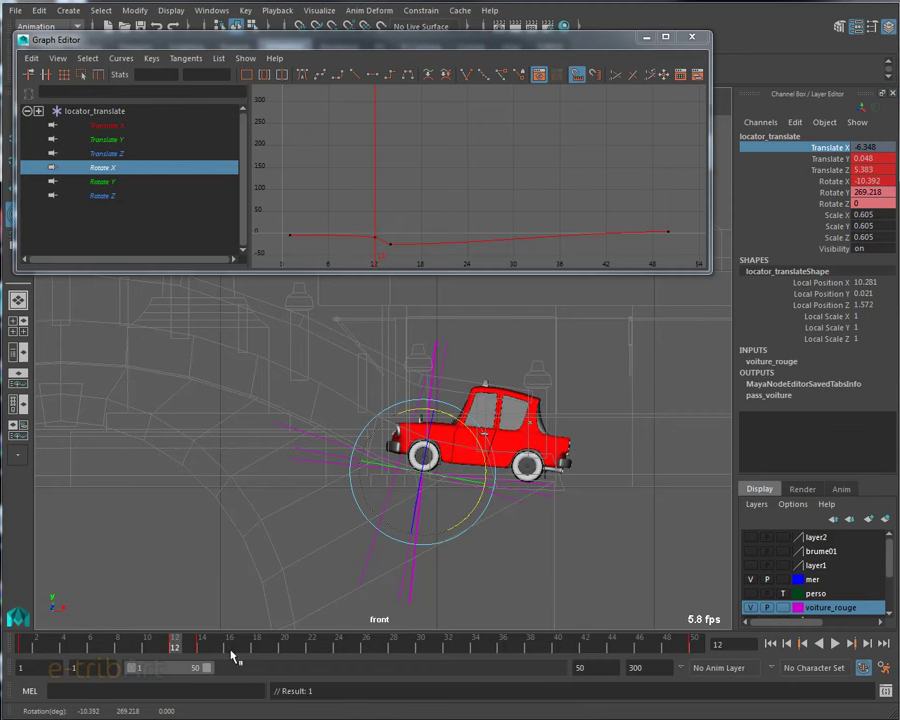
{"action": "mouse_move", "coordinate": [178, 648]}
{"action": "left_mouse_down"}
{"action": "mouse_move", "coordinate": [118, 650]}
{"action": "mouse_move", "coordinate": [256, 670]}
{"action": "mouse_move", "coordinate": [22, 648]}
{"action": "left_mouse_up"}
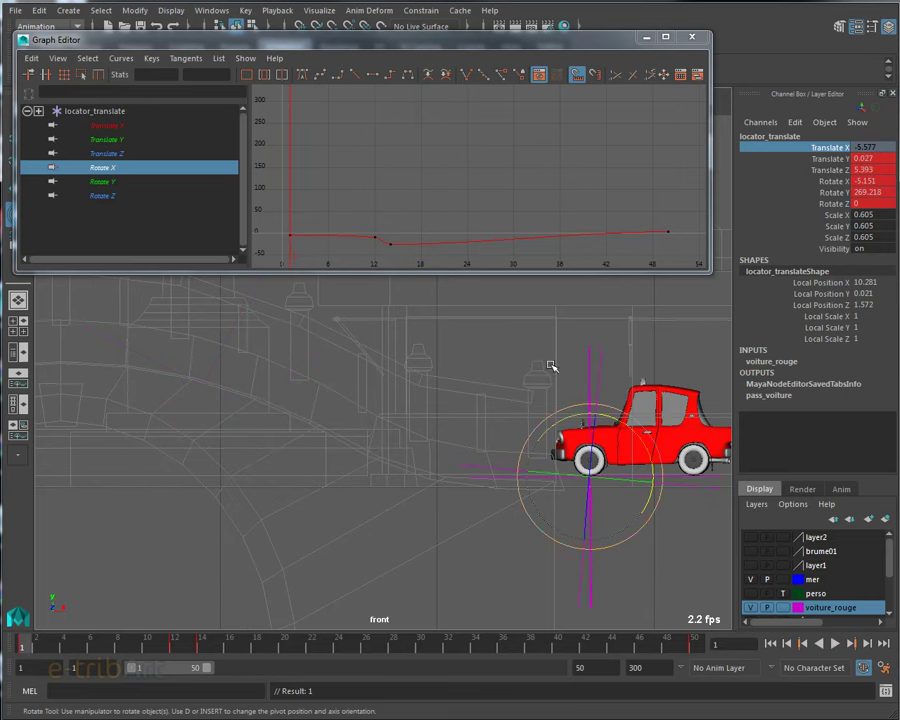
Nudge the Graph Editor window aside, then close it to reveal the full bridge scene.
{"action": "left_click_drag", "start_coordinate": [504, 44], "coordinate": [518, 67]}
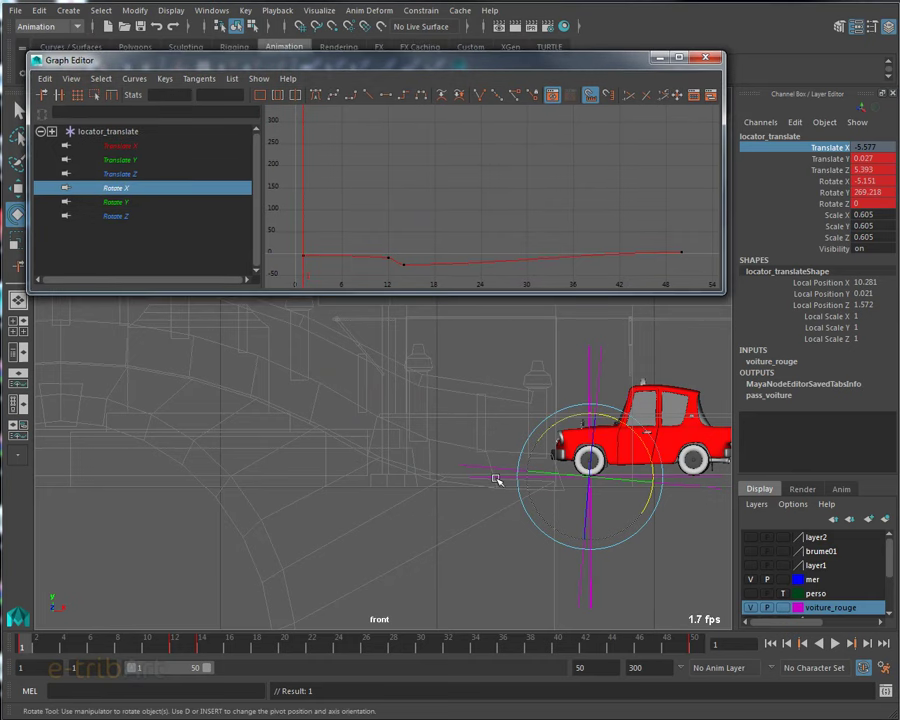
{"action": "left_click_drag", "start_coordinate": [330, 69], "coordinate": [305, 75]}
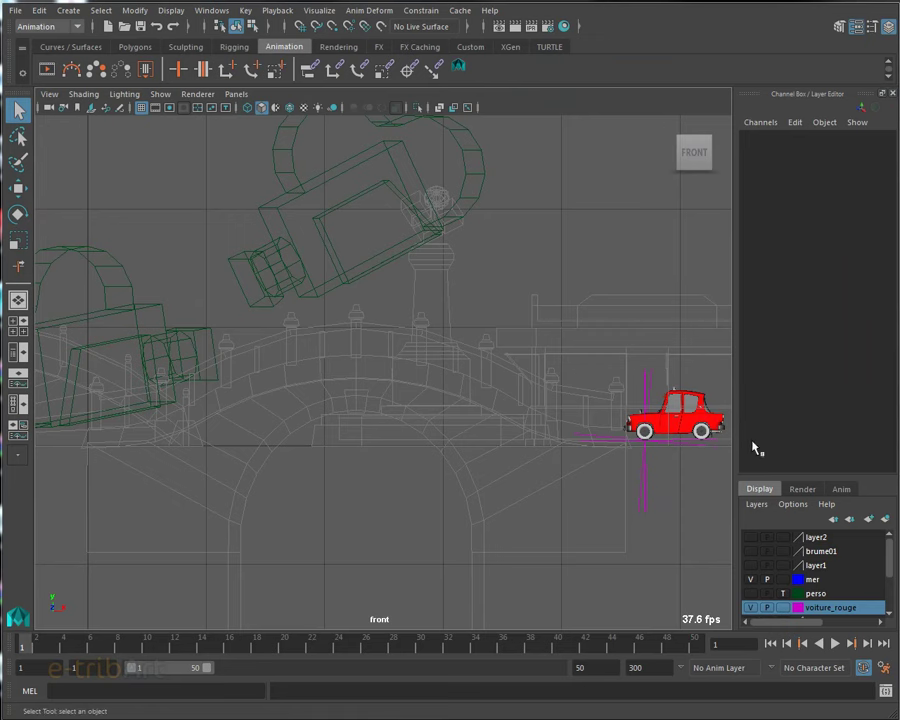
Enlarge the layer list, then play both cars crossing the bridge and stop at frame 49.
{"action": "left_click_drag", "start_coordinate": [819, 482], "coordinate": [819, 430]}
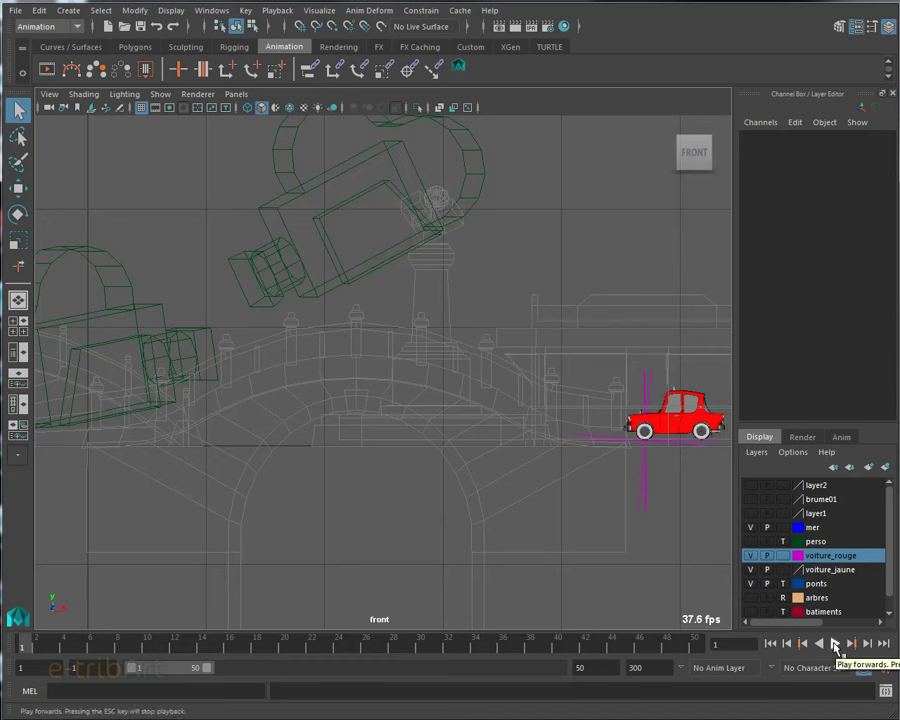
{"action": "left_click", "coordinate": [836, 647]}
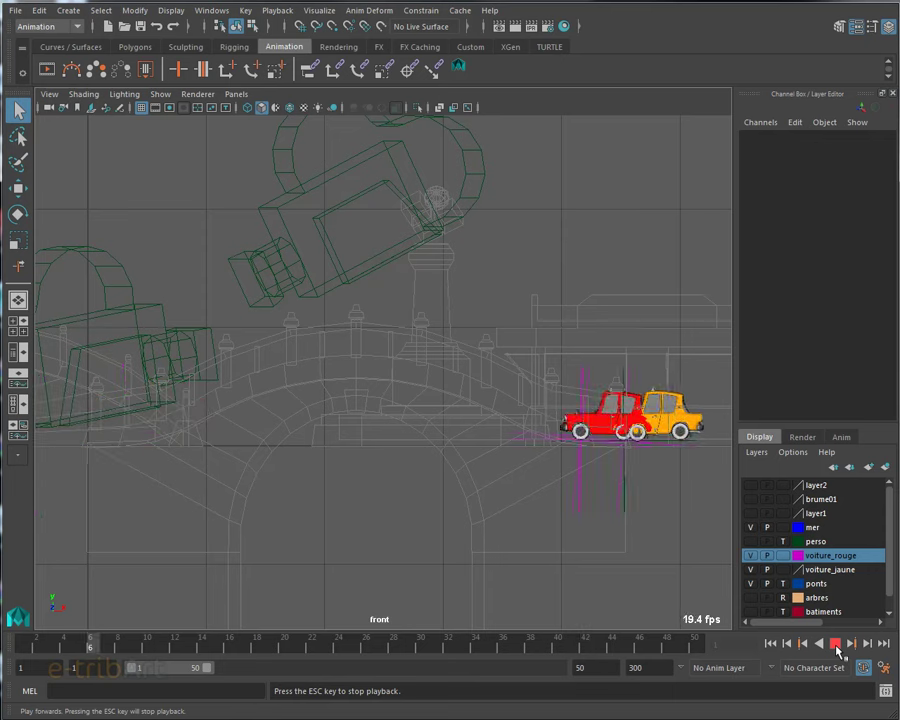
{"action": "left_click", "coordinate": [836, 645]}
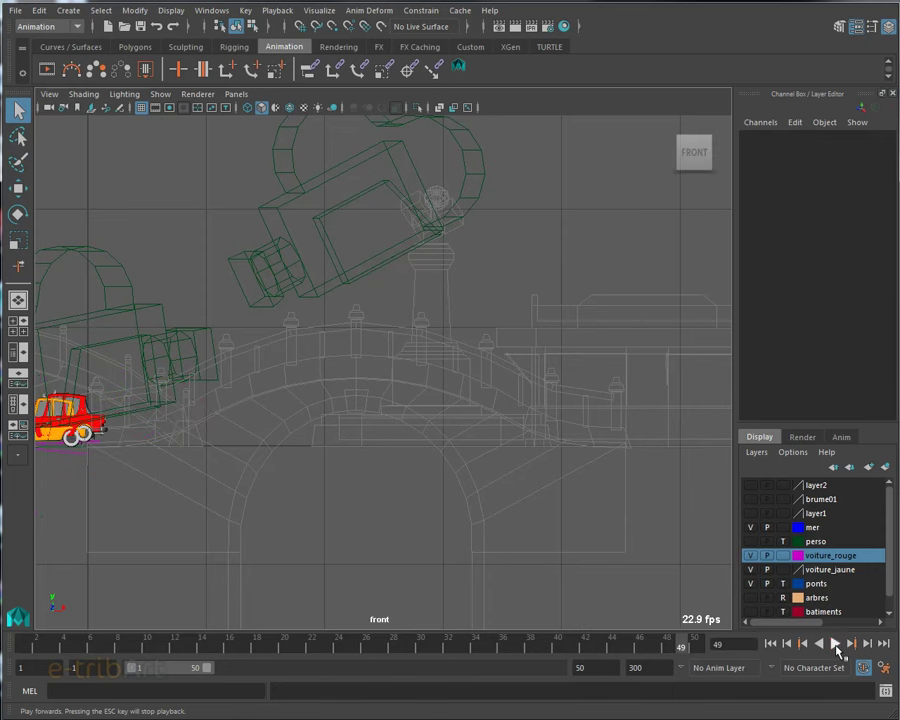